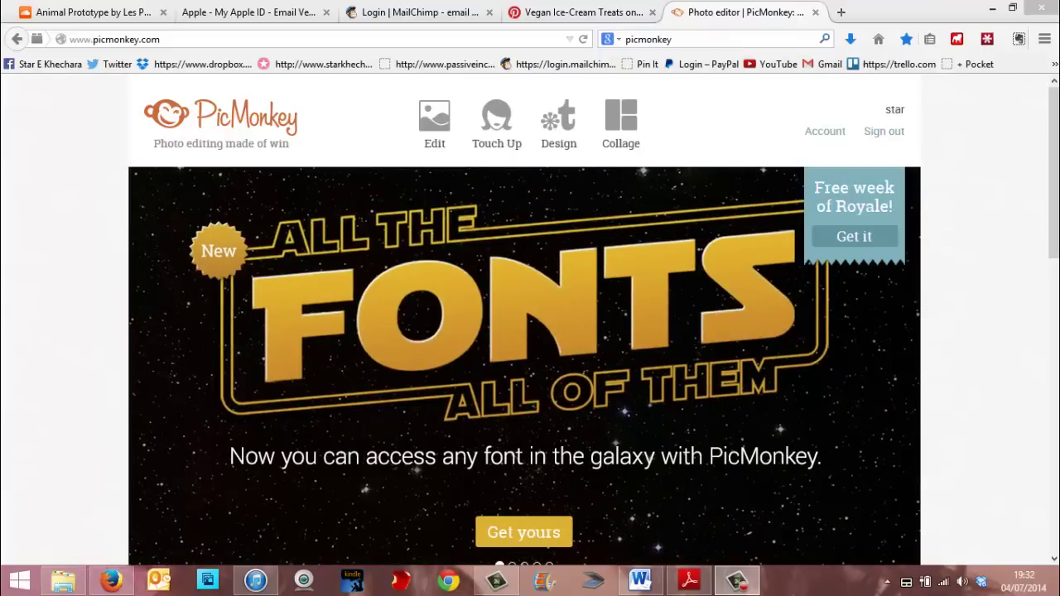
- Look over the Edit and Collage options on the PicMonkey home page
{"action": "left_click", "coordinate": [434, 120]}
{"action": "left_click", "coordinate": [621, 120]}
{"action": "mouse_move", "coordinate": [434, 124]}
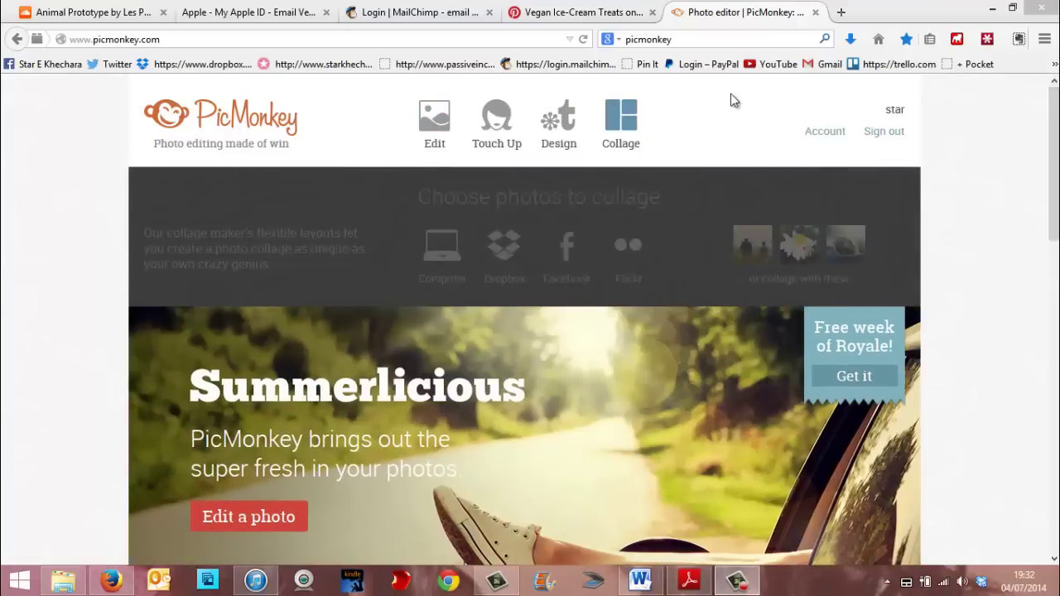
{"action": "mouse_move", "coordinate": [566, 125]}
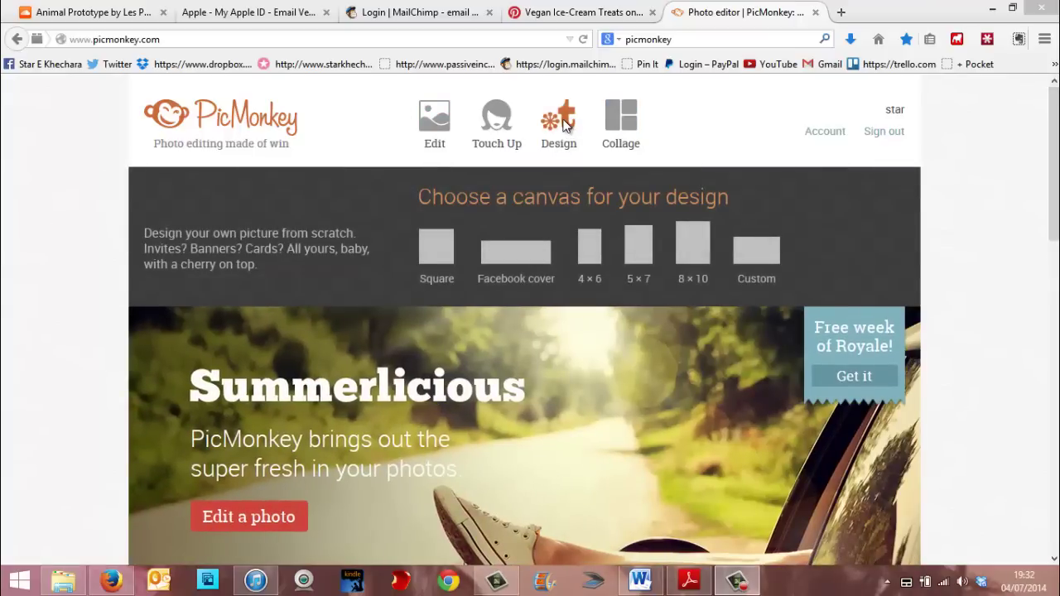
{"action": "mouse_move", "coordinate": [650, 130]}
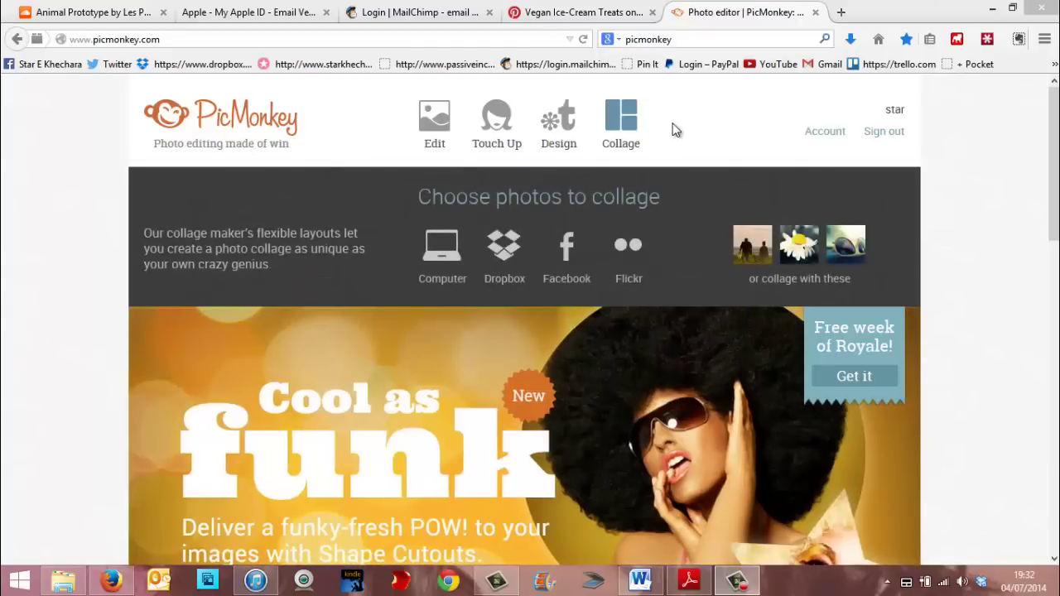
- Start a blank design and make its canvas transparent, keeping the canvas change
{"action": "left_click", "coordinate": [560, 128]}
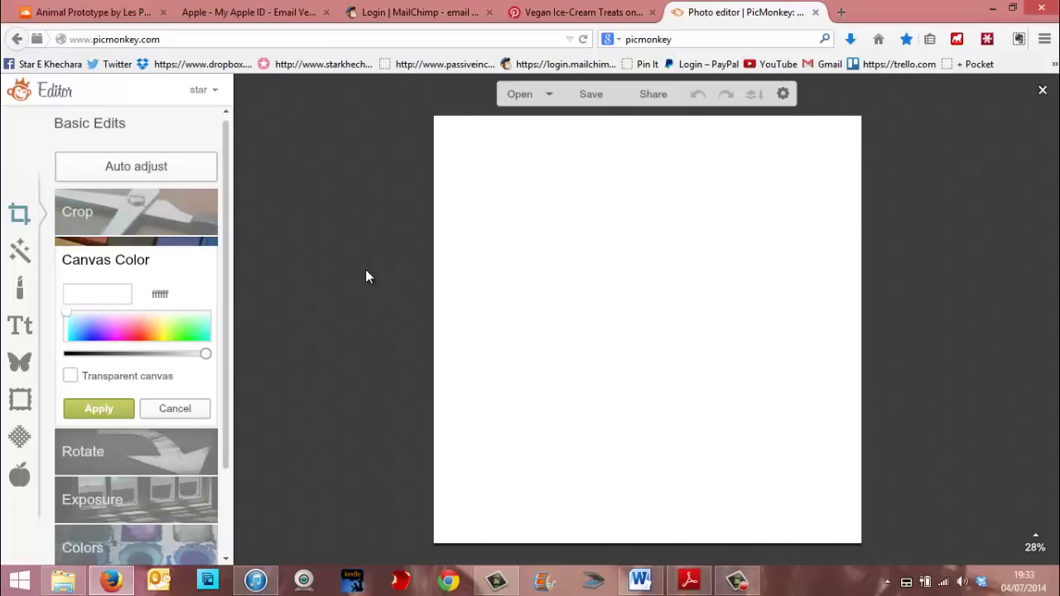
{"action": "left_click", "coordinate": [71, 375]}
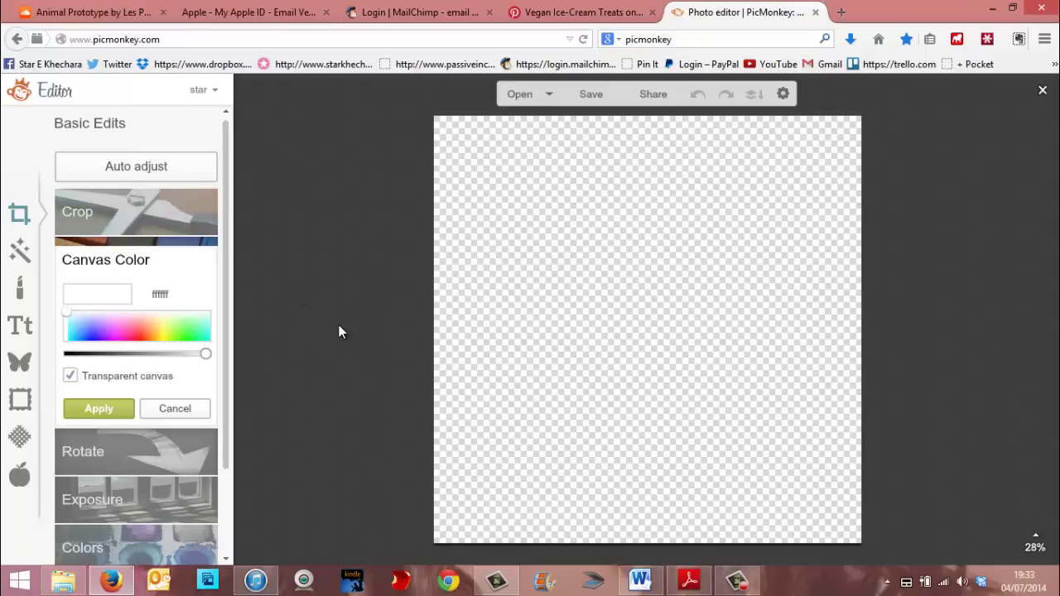
{"action": "left_click", "coordinate": [71, 375]}
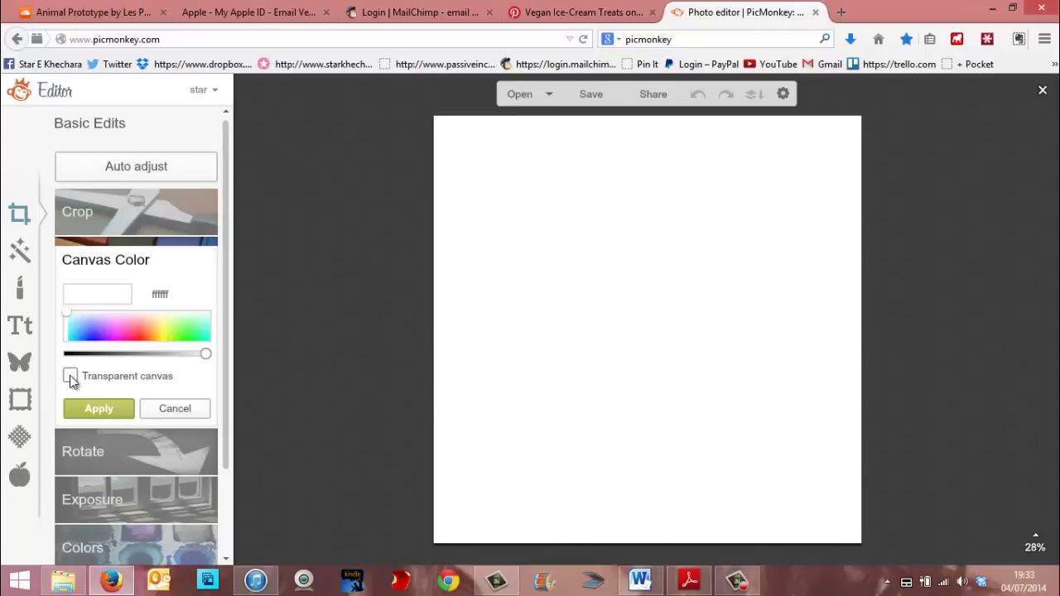
{"action": "left_click", "coordinate": [71, 376]}
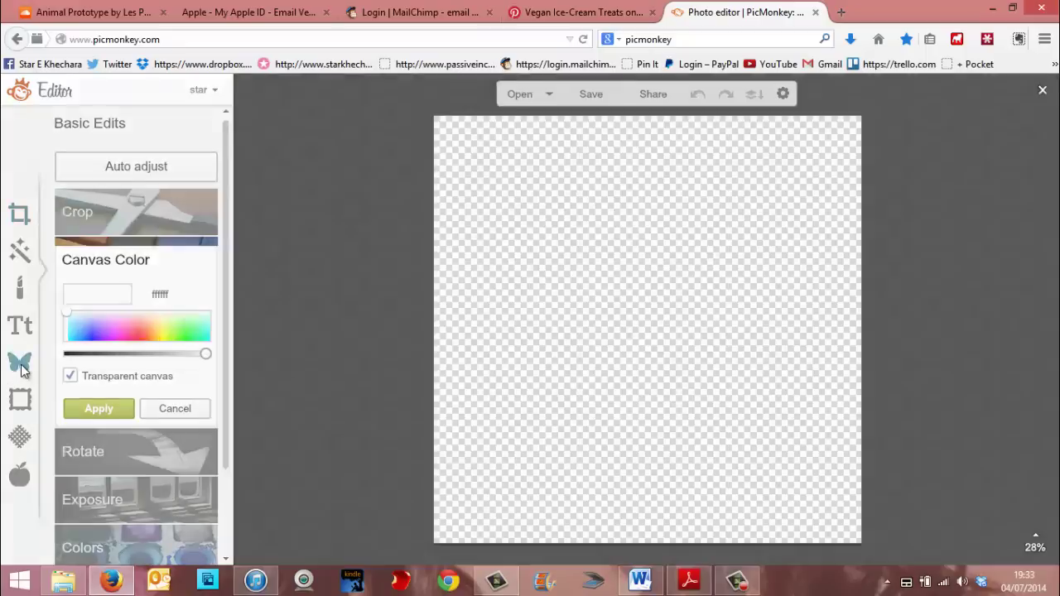
{"action": "left_click", "coordinate": [22, 364]}
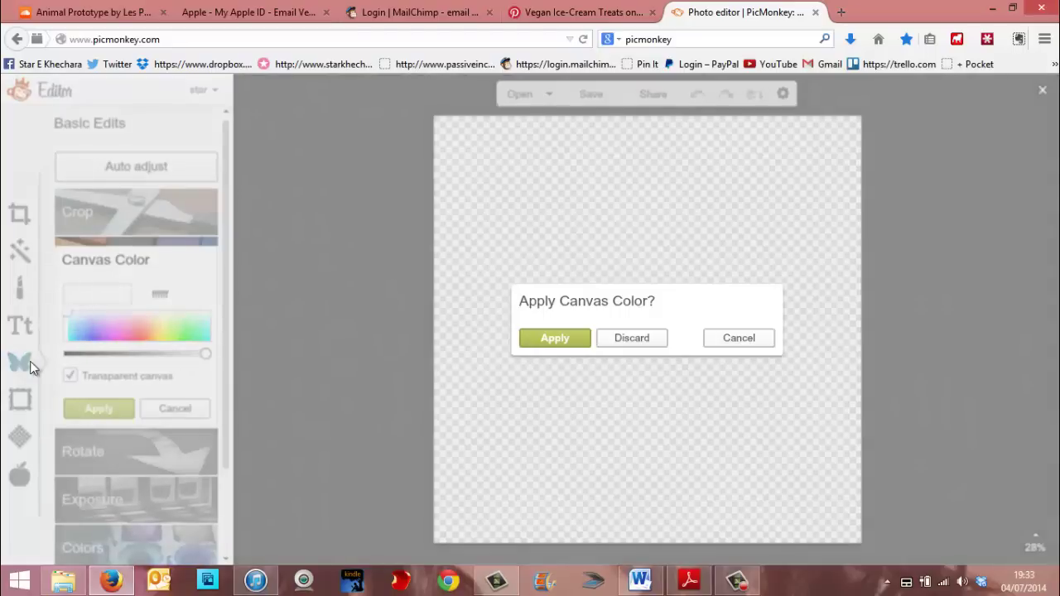
- Apply the transparent canvas and expand the Comic Bubbles overlay category
{"action": "left_click", "coordinate": [567, 339]}
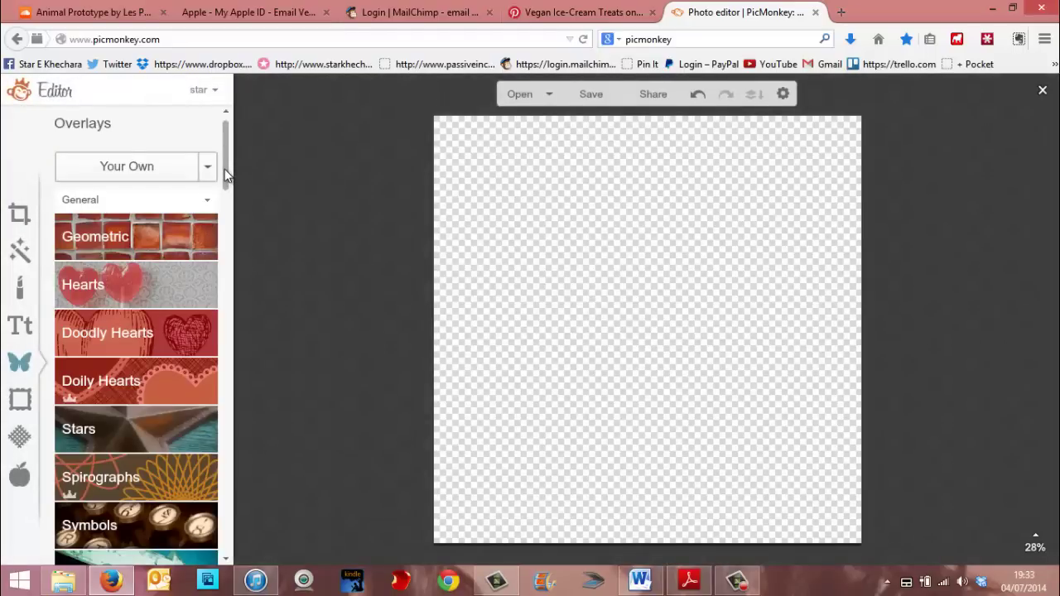
{"action": "scroll", "coordinate": [224, 169], "scroll_direction": "down", "scroll_amount": 1}
{"action": "scroll", "coordinate": [224, 163], "scroll_direction": "up", "scroll_amount": 1}
{"action": "scroll", "coordinate": [224, 172], "scroll_direction": "down", "scroll_amount": 1}
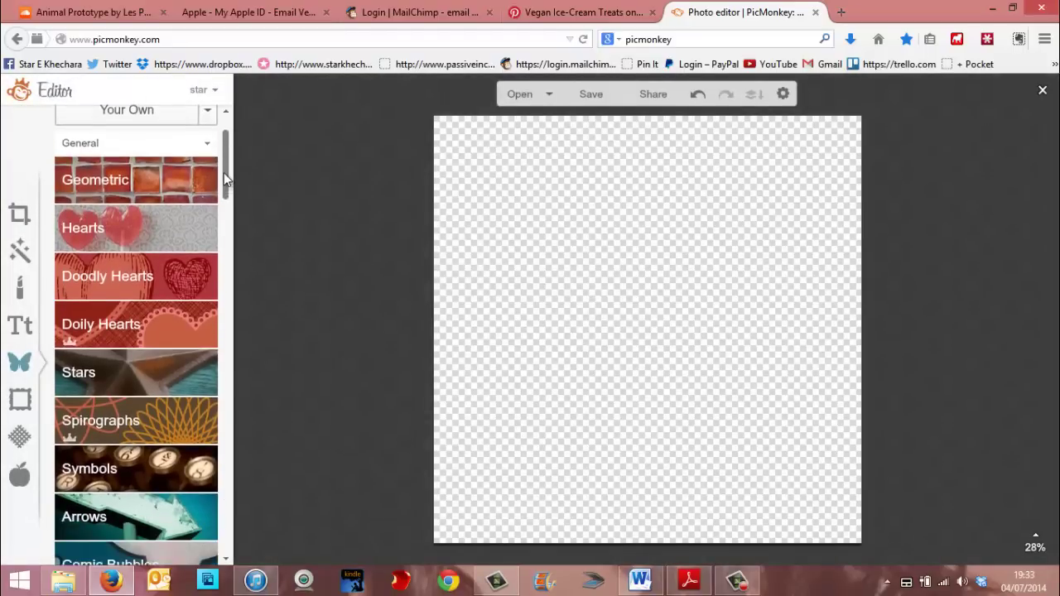
{"action": "scroll", "coordinate": [224, 172], "scroll_direction": "up", "scroll_amount": 1}
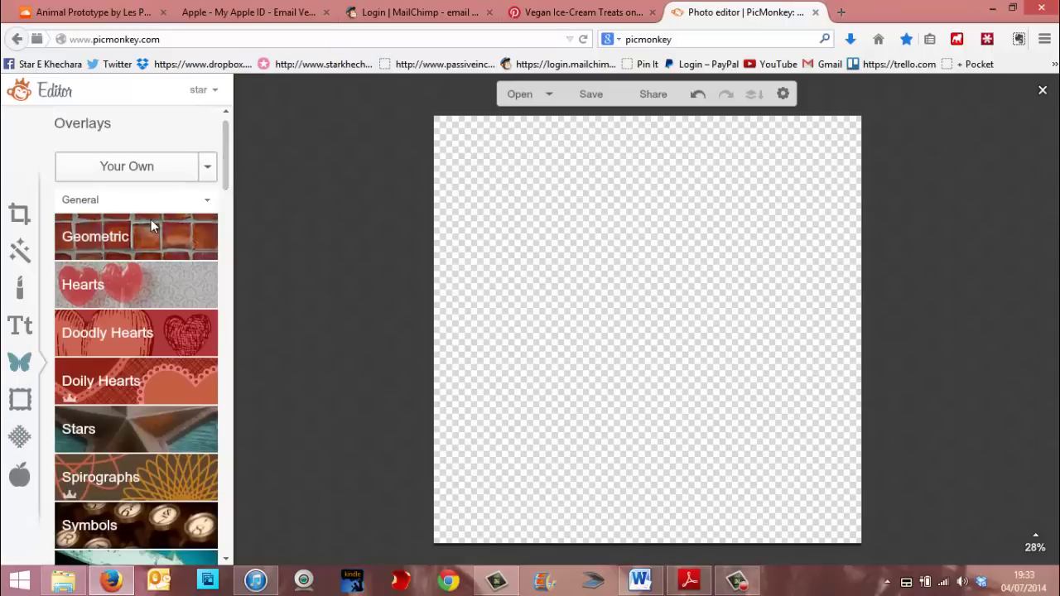
{"action": "scroll", "coordinate": [228, 172], "scroll_direction": "down", "scroll_amount": 1}
{"action": "mouse_move", "coordinate": [228, 174]}
{"action": "left_mouse_down"}
{"action": "mouse_move", "coordinate": [236, 559]}
{"action": "mouse_move", "coordinate": [244, 205]}
{"action": "mouse_move", "coordinate": [236, 135]}
{"action": "mouse_move", "coordinate": [224, 143]}
{"action": "mouse_move", "coordinate": [226, 187]}
{"action": "mouse_move", "coordinate": [224, 117]}
{"action": "left_mouse_up"}
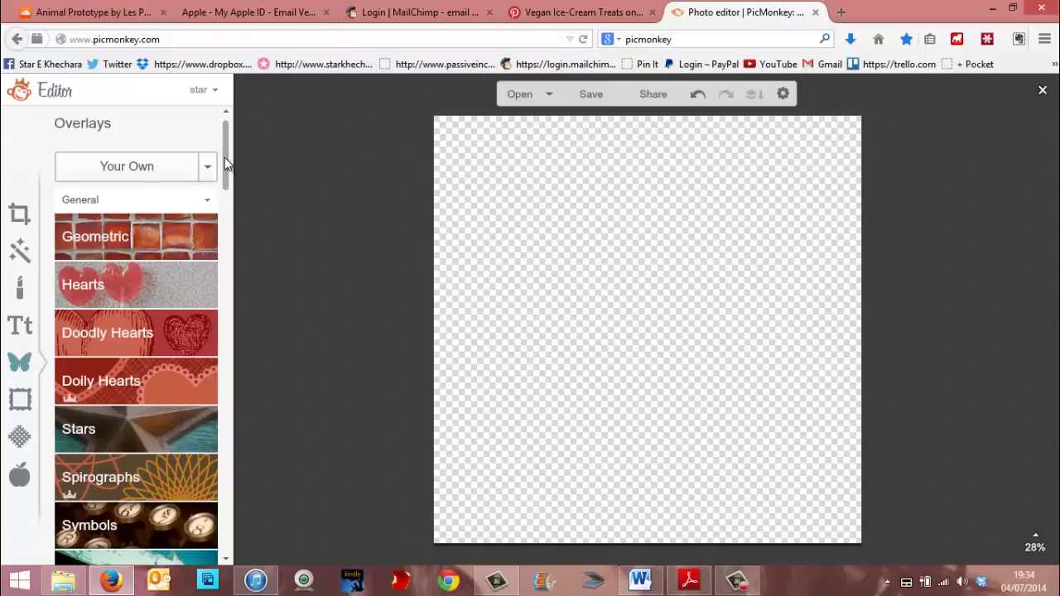
{"action": "left_click_drag", "start_coordinate": [224, 158], "coordinate": [219, 211]}
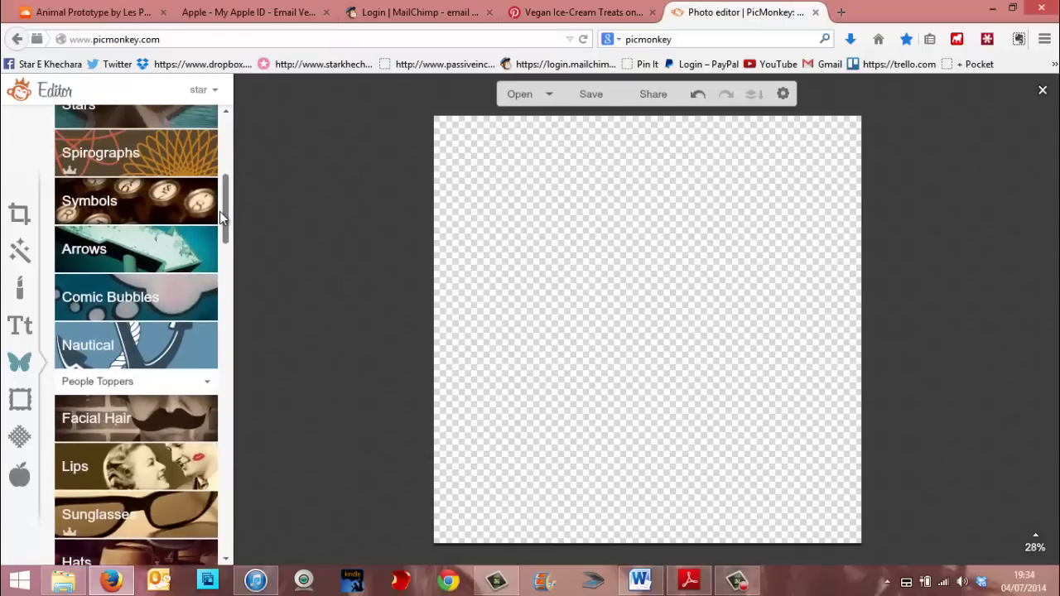
{"action": "left_click", "coordinate": [142, 300]}
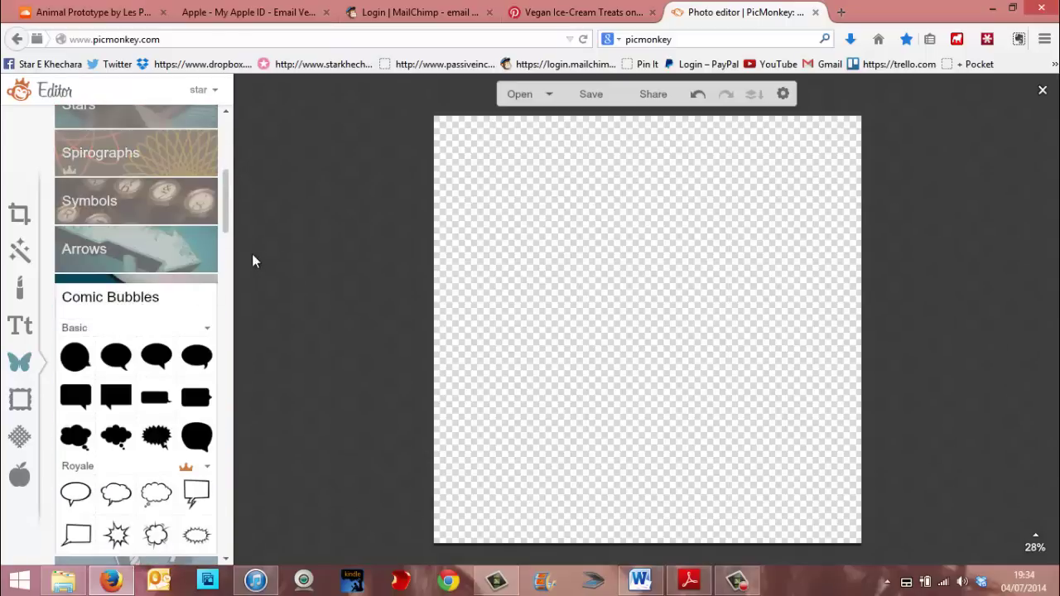
{"action": "scroll", "coordinate": [133, 224], "scroll_direction": "down", "scroll_amount": 3}
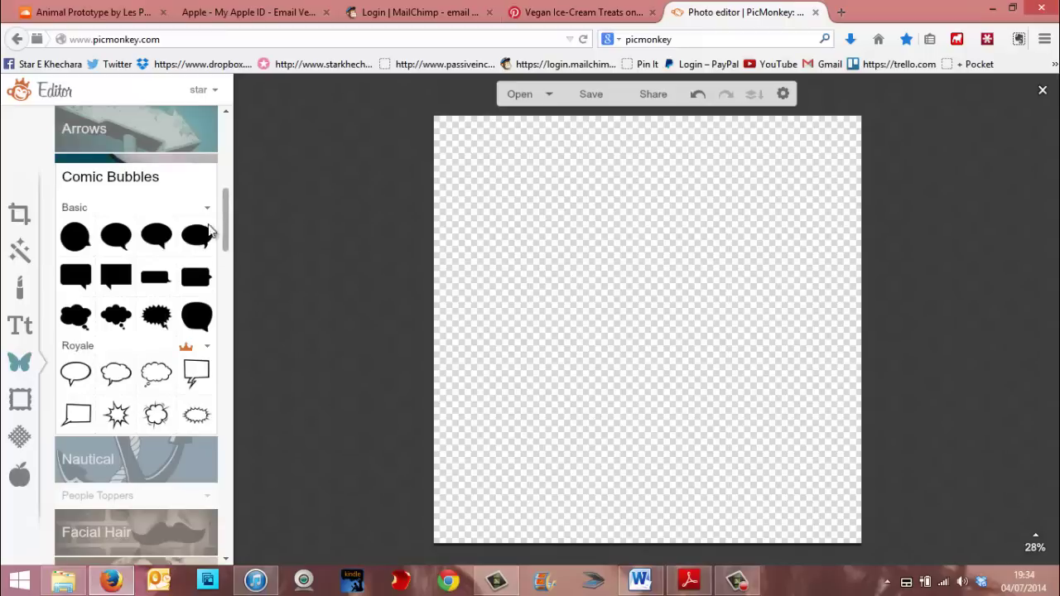
- Add a Basic speech bubble and enlarge it across the canvas
{"action": "left_click", "coordinate": [118, 240]}
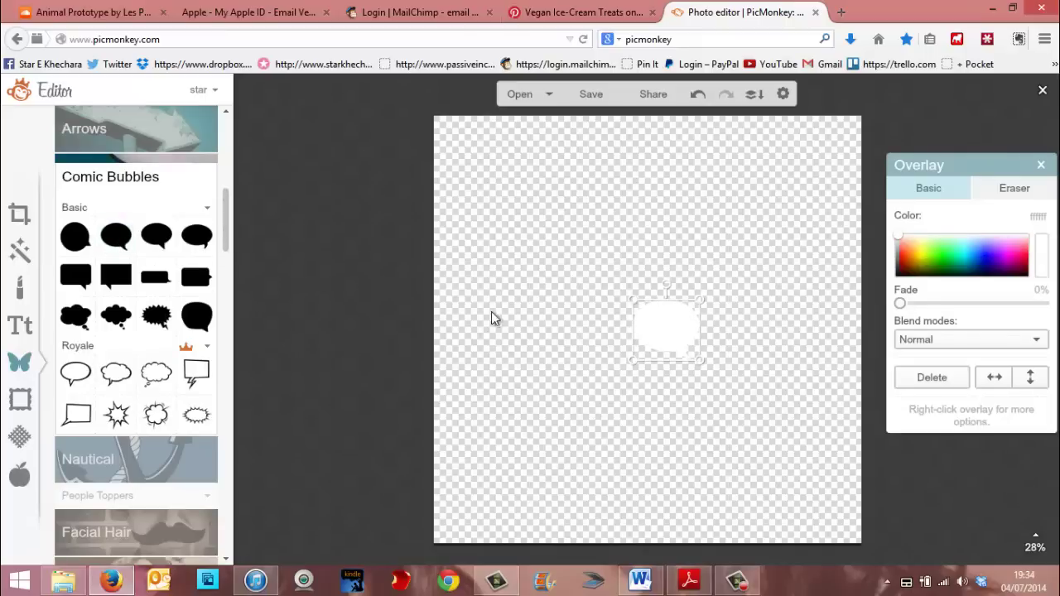
{"action": "left_click_drag", "start_coordinate": [644, 296], "coordinate": [368, 191]}
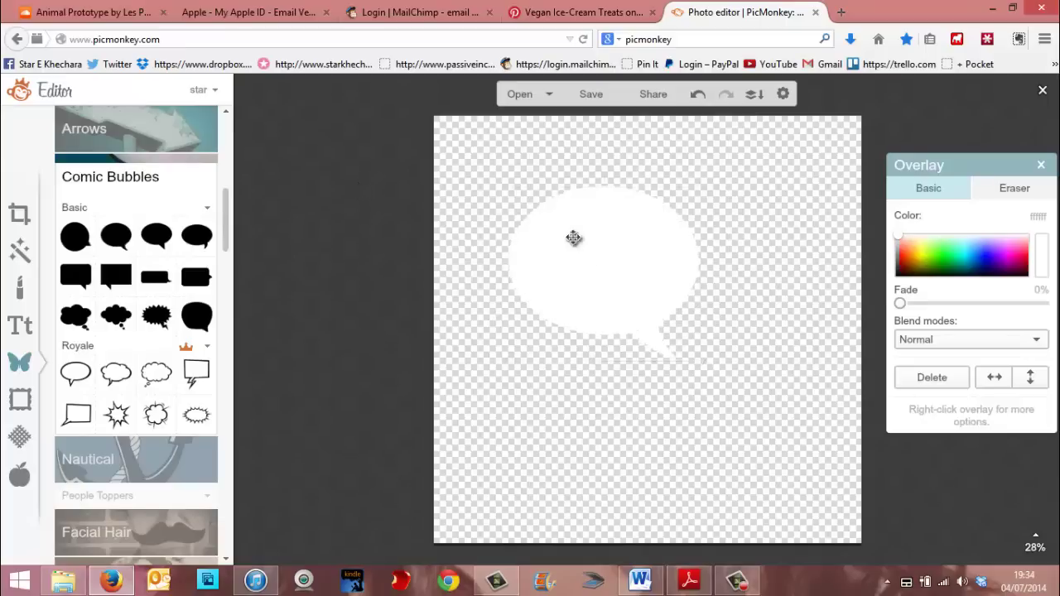
{"action": "left_click_drag", "start_coordinate": [572, 237], "coordinate": [535, 385]}
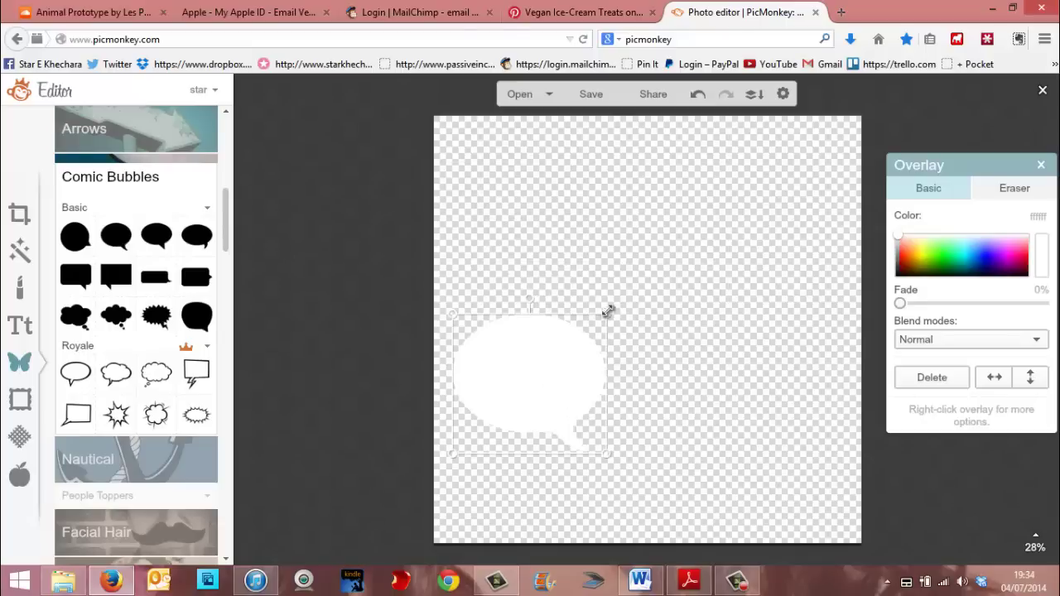
{"action": "left_click_drag", "start_coordinate": [608, 311], "coordinate": [773, 164]}
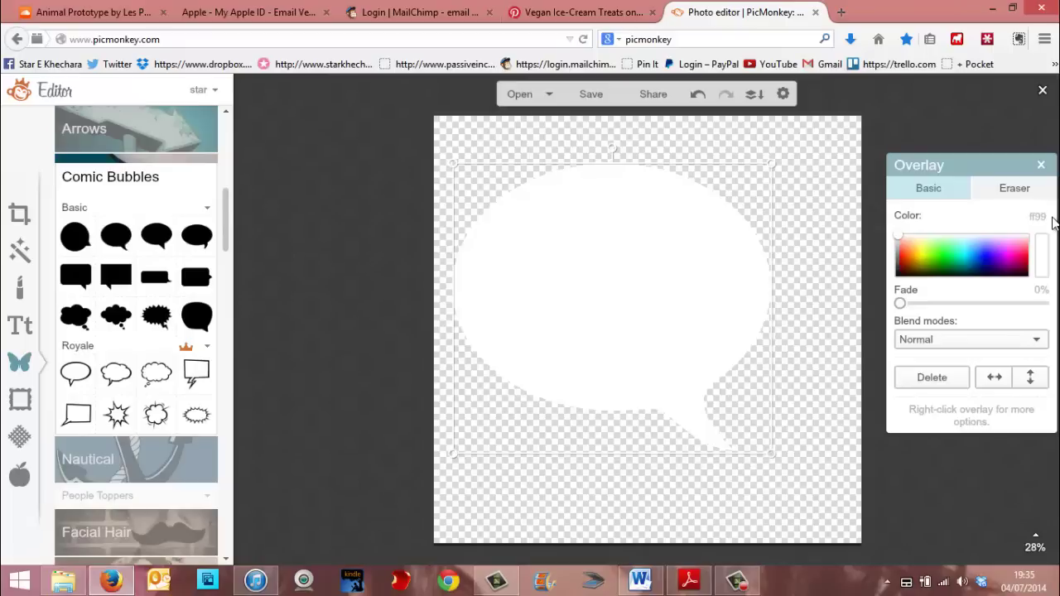
- Colour the bubble pink (ff99cc), enlarge it a little more, and deselect it
{"action": "type", "text": "cc"}
{"action": "key", "text": "Return"}
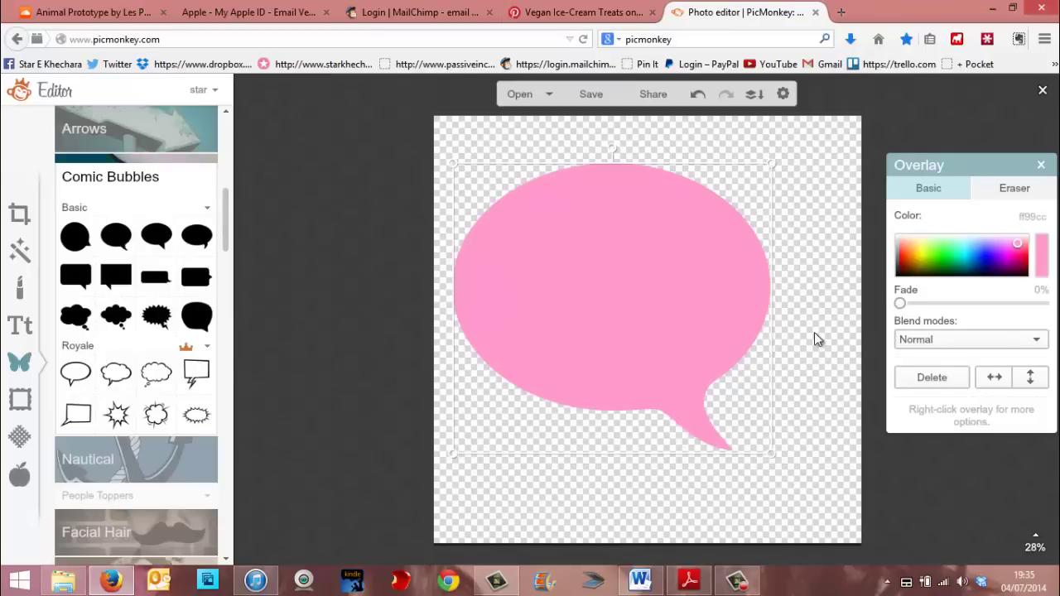
{"action": "left_click_drag", "start_coordinate": [771, 454], "coordinate": [841, 505]}
{"action": "left_click", "coordinate": [316, 251]}
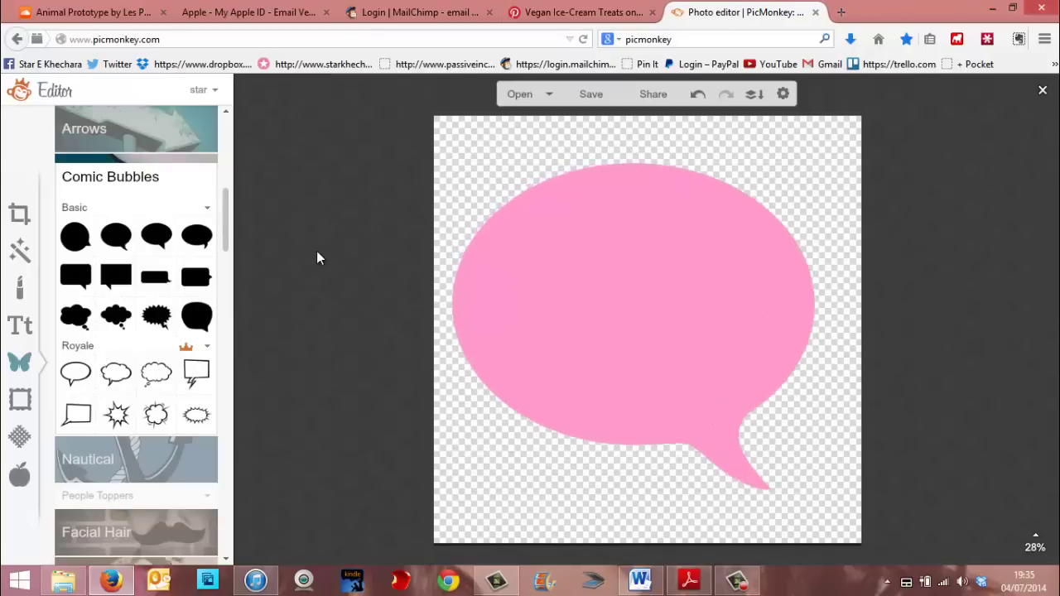
- Open the Text tool and browse the fonts installed on the computer
{"action": "left_click", "coordinate": [20, 328]}
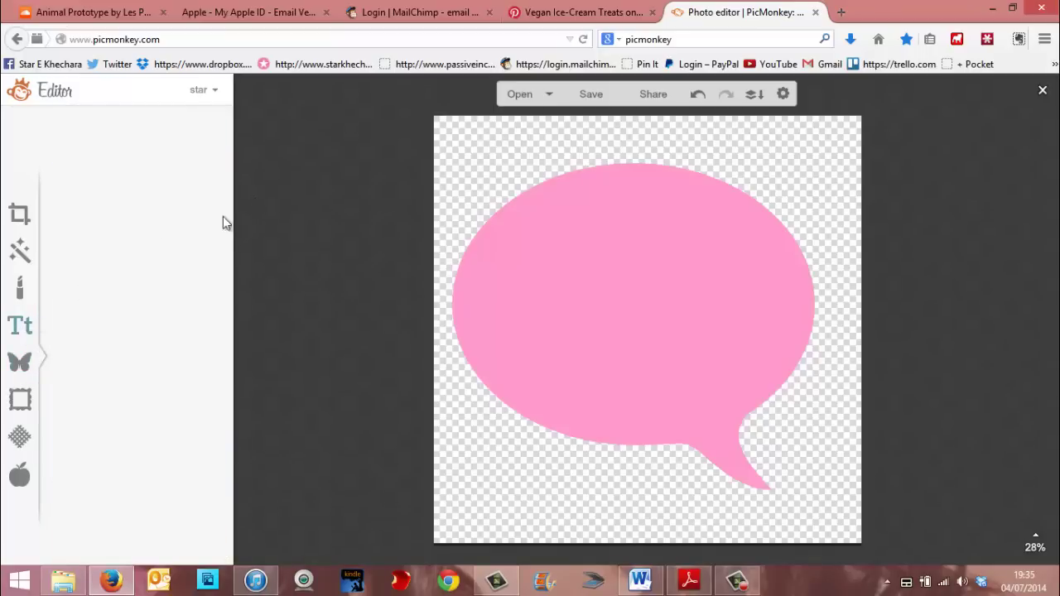
{"action": "left_click", "coordinate": [22, 329]}
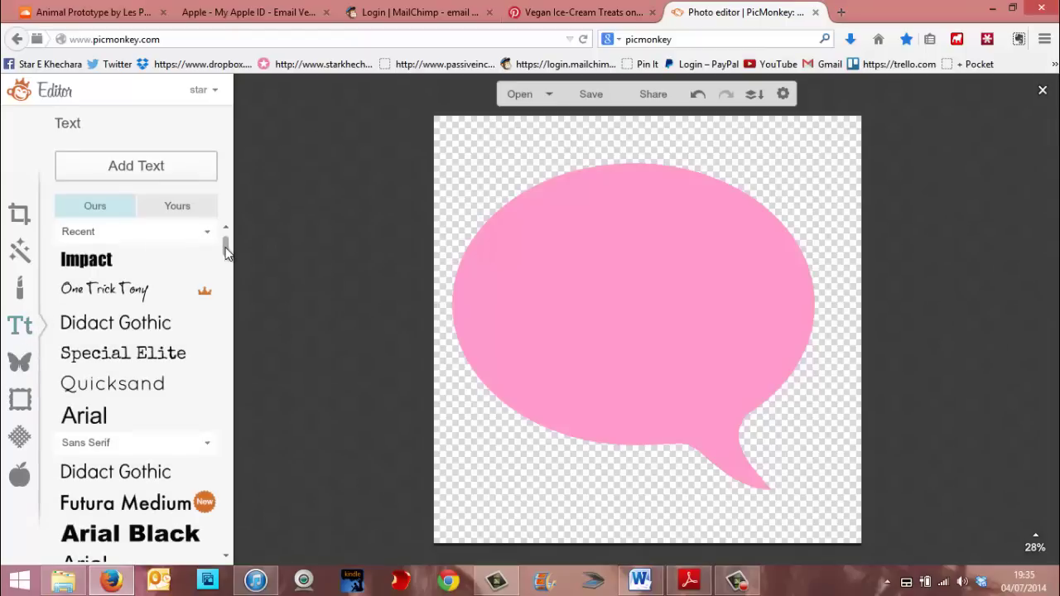
{"action": "scroll", "coordinate": [226, 253], "scroll_direction": "down", "scroll_amount": 3}
{"action": "scroll", "coordinate": [227, 248], "scroll_direction": "up", "scroll_amount": 3}
{"action": "left_click", "coordinate": [170, 208]}
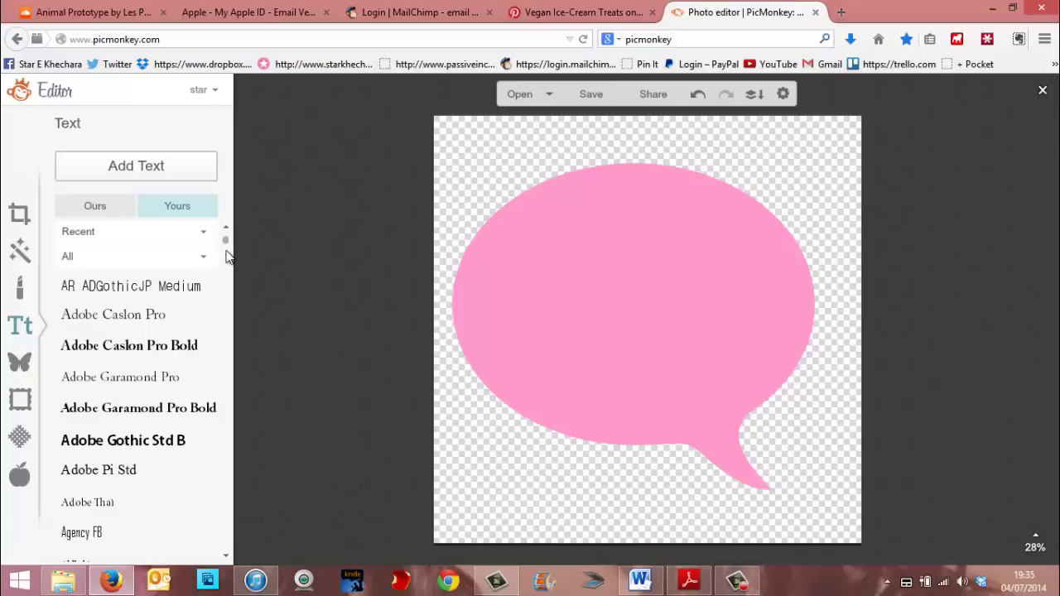
{"action": "scroll", "coordinate": [226, 259], "scroll_direction": "down", "scroll_amount": 5}
{"action": "scroll", "coordinate": [227, 258], "scroll_direction": "down", "scroll_amount": 15}
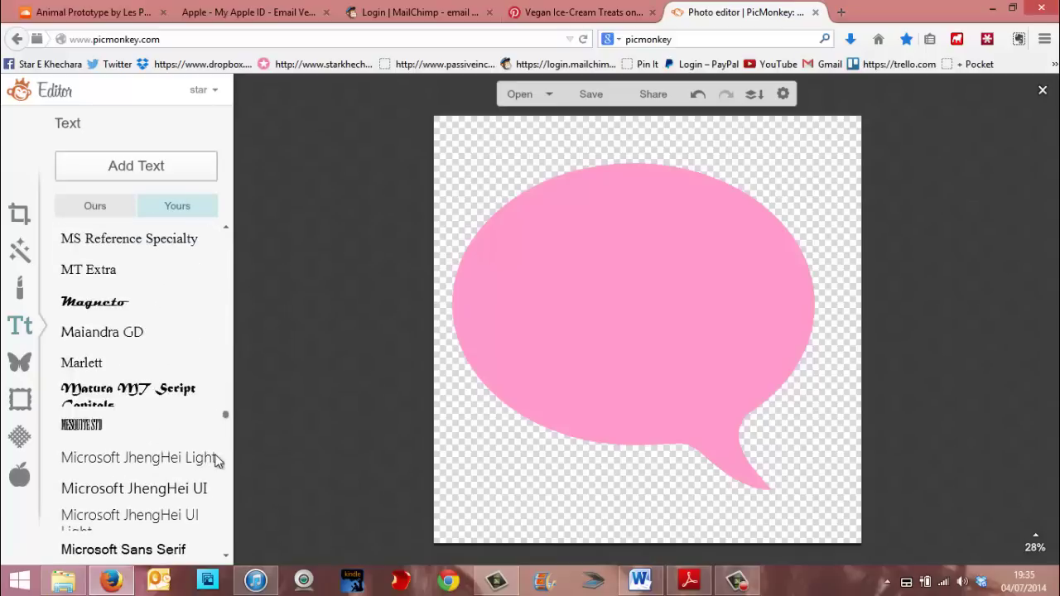
{"action": "left_click_drag", "start_coordinate": [223, 502], "coordinate": [226, 225]}
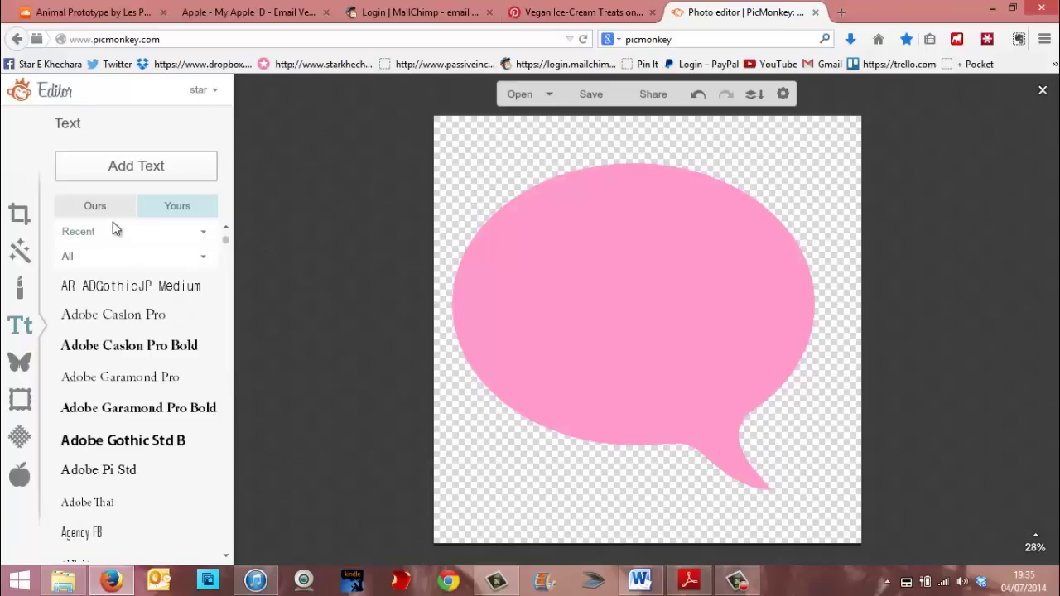
- Return to built-in fonts, pick Levitee, then switch back to the computer's fonts
{"action": "left_click", "coordinate": [96, 207]}
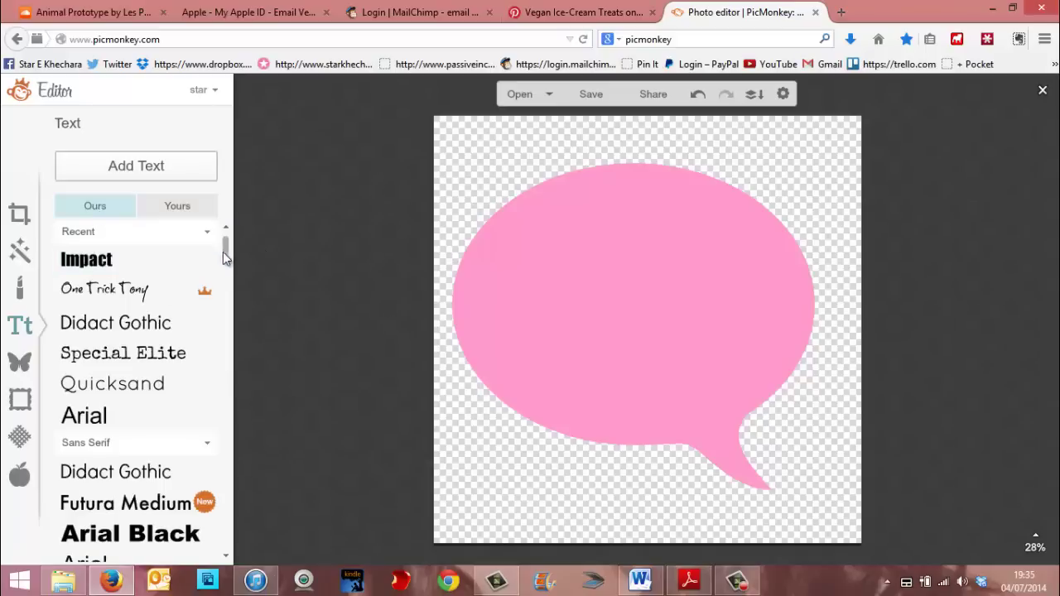
{"action": "scroll", "coordinate": [223, 252], "scroll_direction": "down", "scroll_amount": 8}
{"action": "left_click_drag", "start_coordinate": [219, 323], "coordinate": [225, 357]}
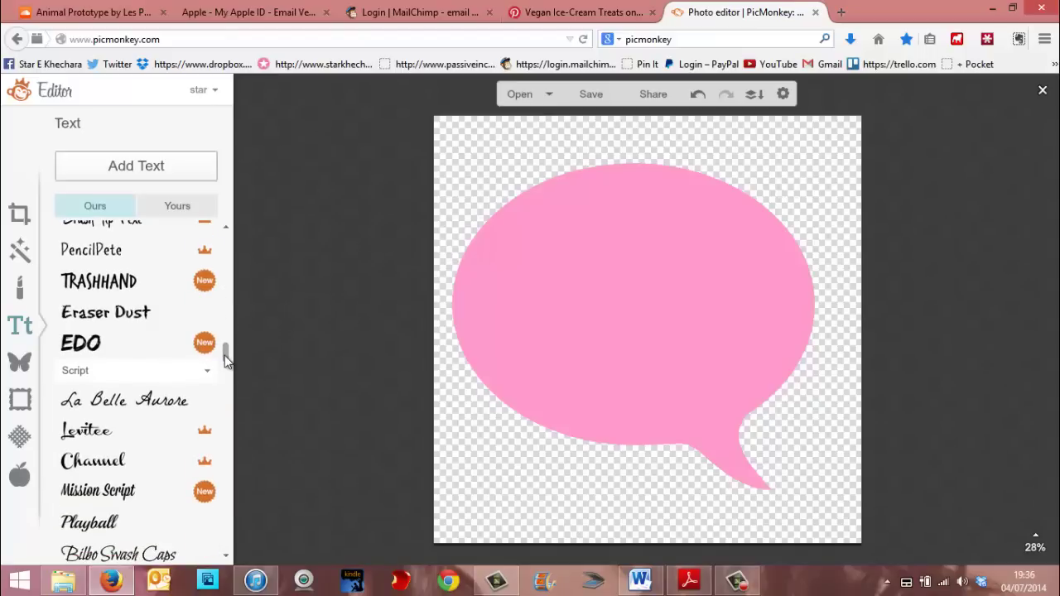
{"action": "left_click_drag", "start_coordinate": [227, 358], "coordinate": [227, 358]}
{"action": "left_click", "coordinate": [204, 431]}
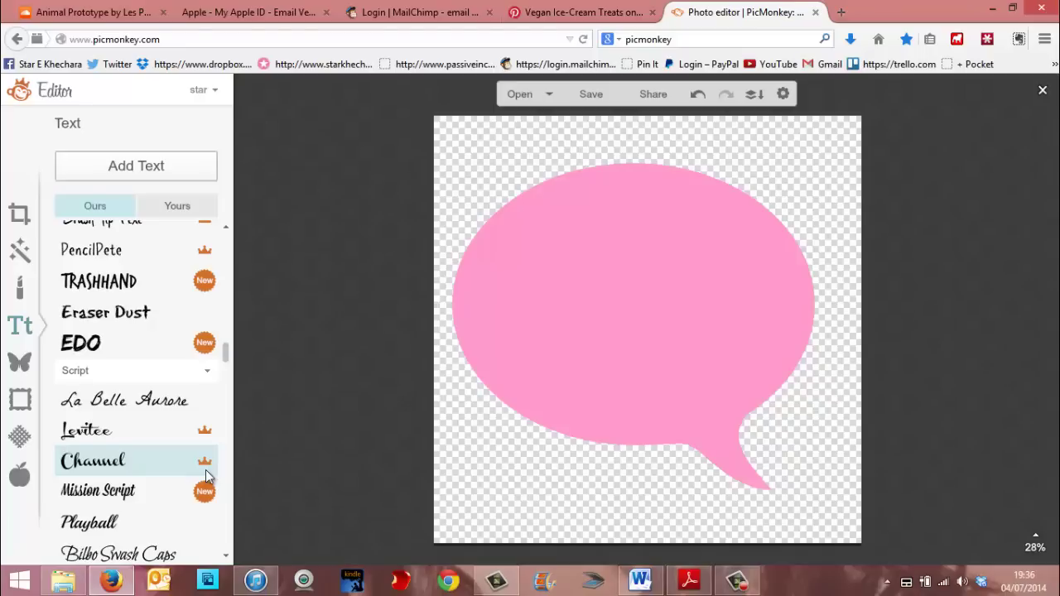
{"action": "left_click_drag", "start_coordinate": [226, 357], "coordinate": [224, 538]}
{"action": "left_click", "coordinate": [178, 207]}
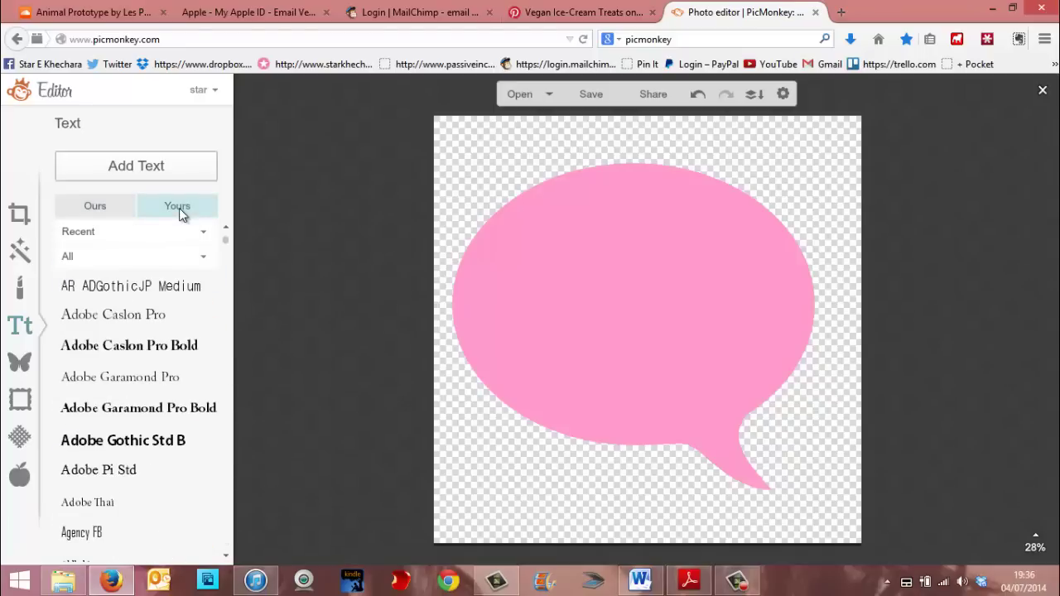
- Switch to PicMonkey's Ours fonts, try Schoolbell, and settle on Bradley Hand ITC
{"action": "left_click", "coordinate": [86, 208]}
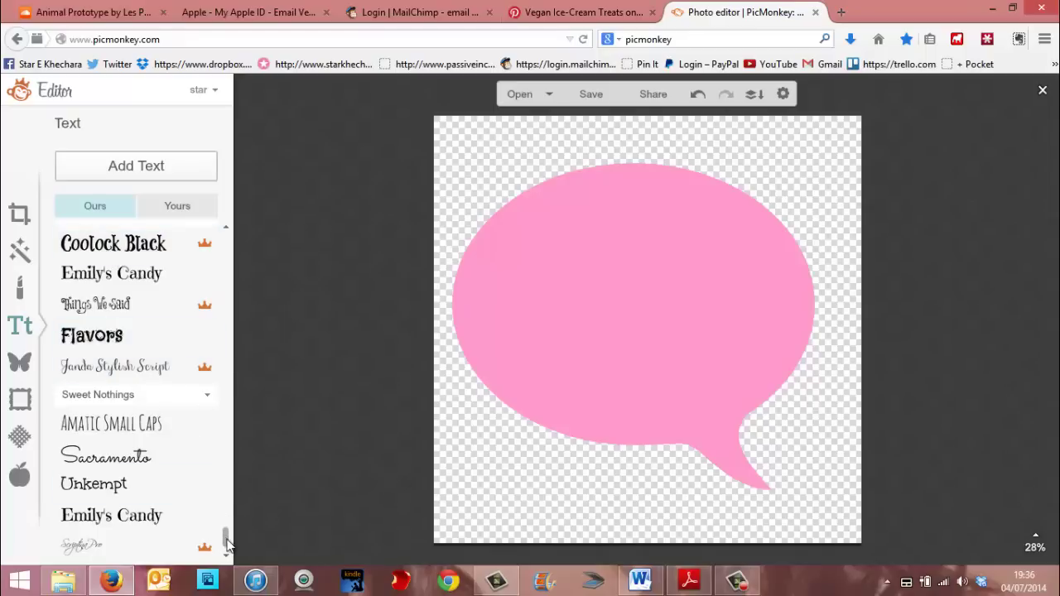
{"action": "left_click_drag", "start_coordinate": [228, 536], "coordinate": [229, 528]}
{"action": "scroll", "coordinate": [229, 528], "scroll_direction": "up", "scroll_amount": 1}
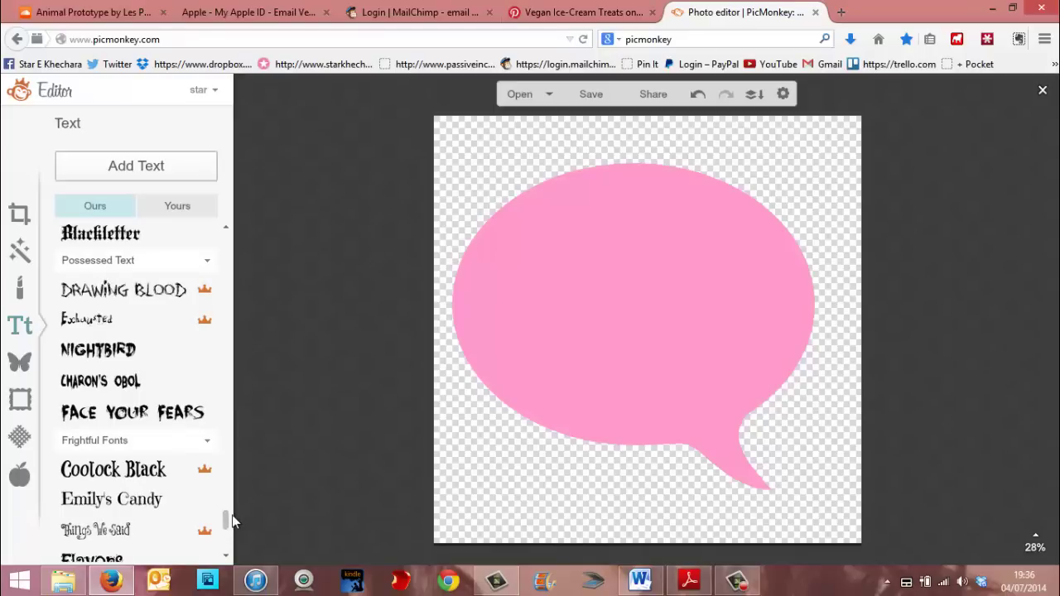
{"action": "left_click_drag", "start_coordinate": [236, 520], "coordinate": [228, 245]}
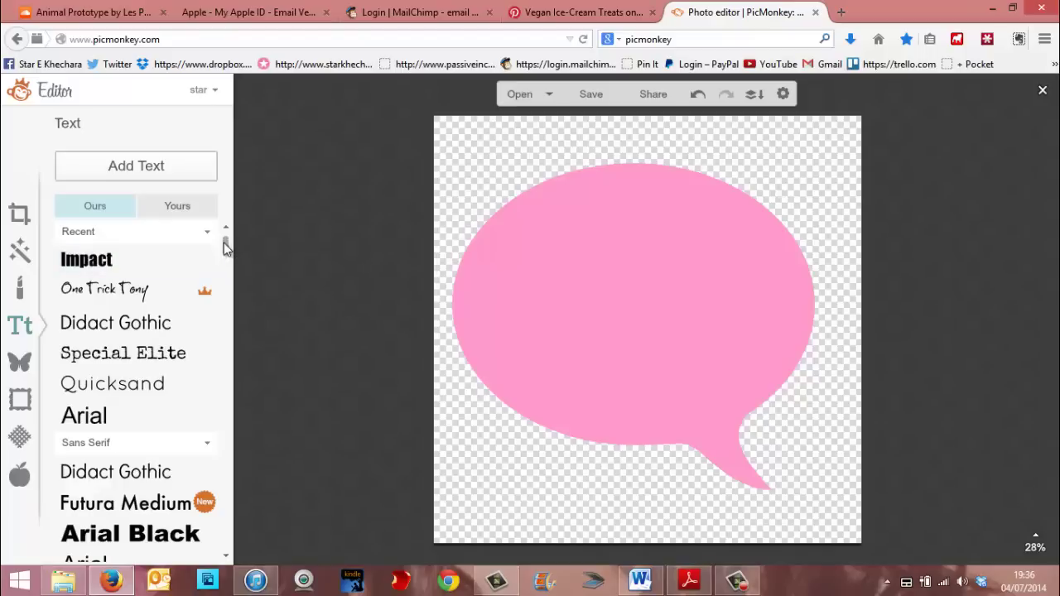
{"action": "mouse_move", "coordinate": [226, 250]}
{"action": "left_mouse_down"}
{"action": "mouse_move", "coordinate": [226, 259]}
{"action": "mouse_move", "coordinate": [226, 237]}
{"action": "left_mouse_up"}
{"action": "left_click_drag", "start_coordinate": [225, 257], "coordinate": [231, 335]}
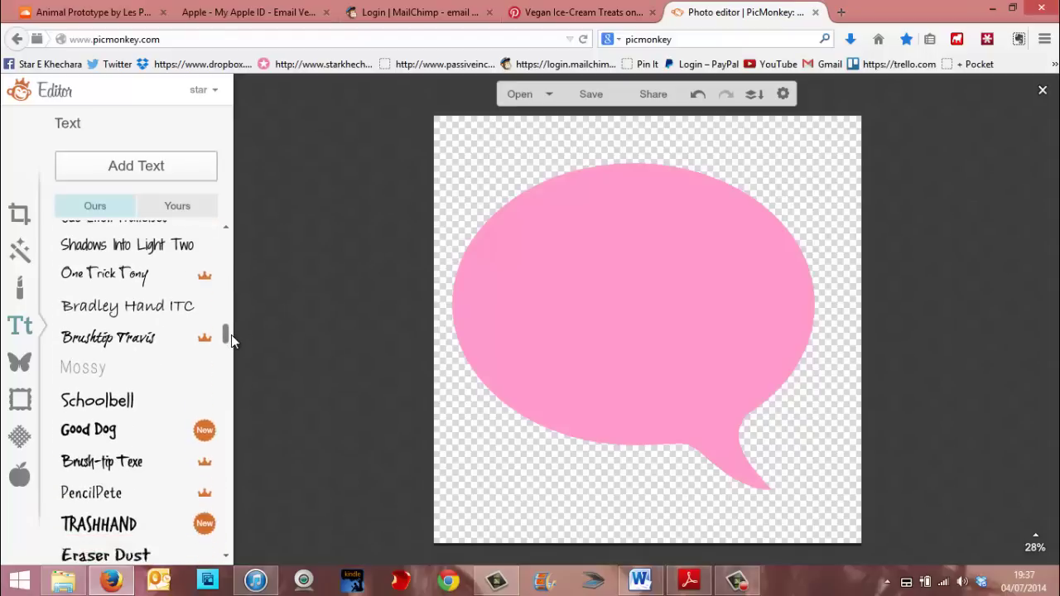
{"action": "left_click", "coordinate": [93, 402]}
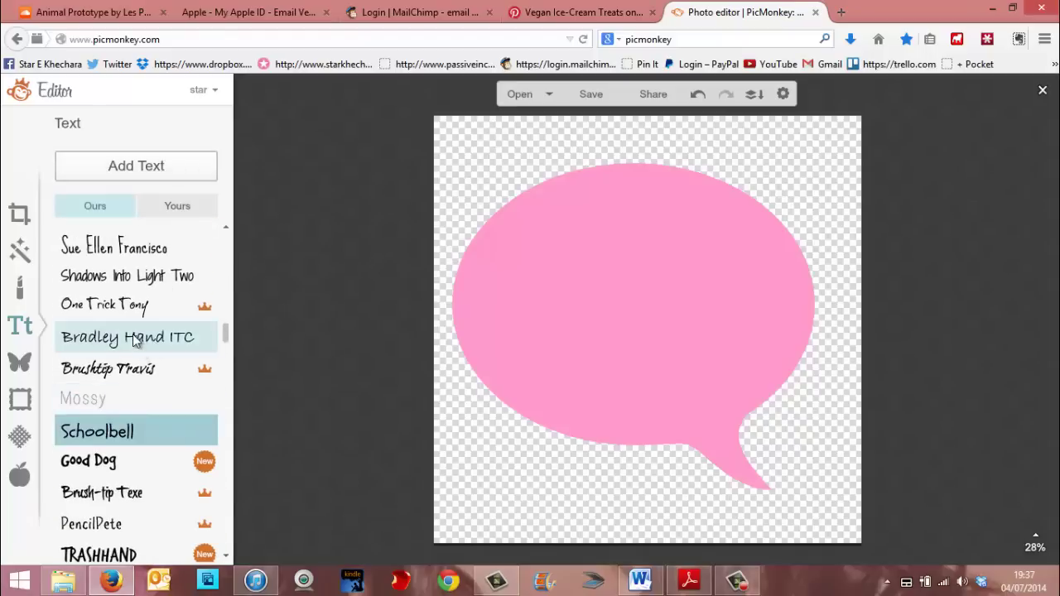
{"action": "left_click", "coordinate": [135, 340]}
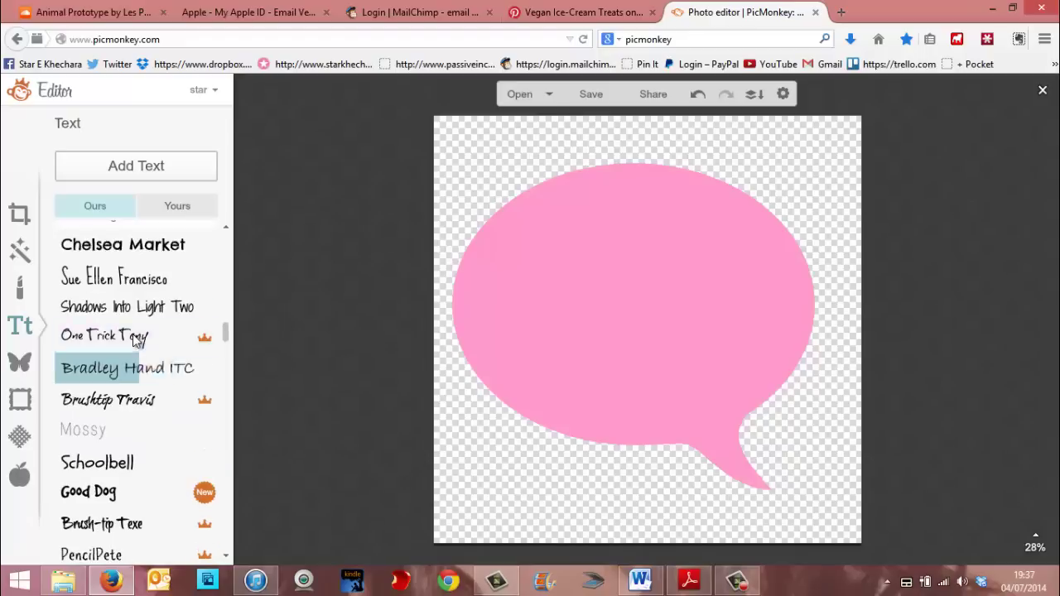
- Add a text box with the client compliment ending 'I love your work.' and enlarge it to 170
{"action": "left_click", "coordinate": [136, 167]}
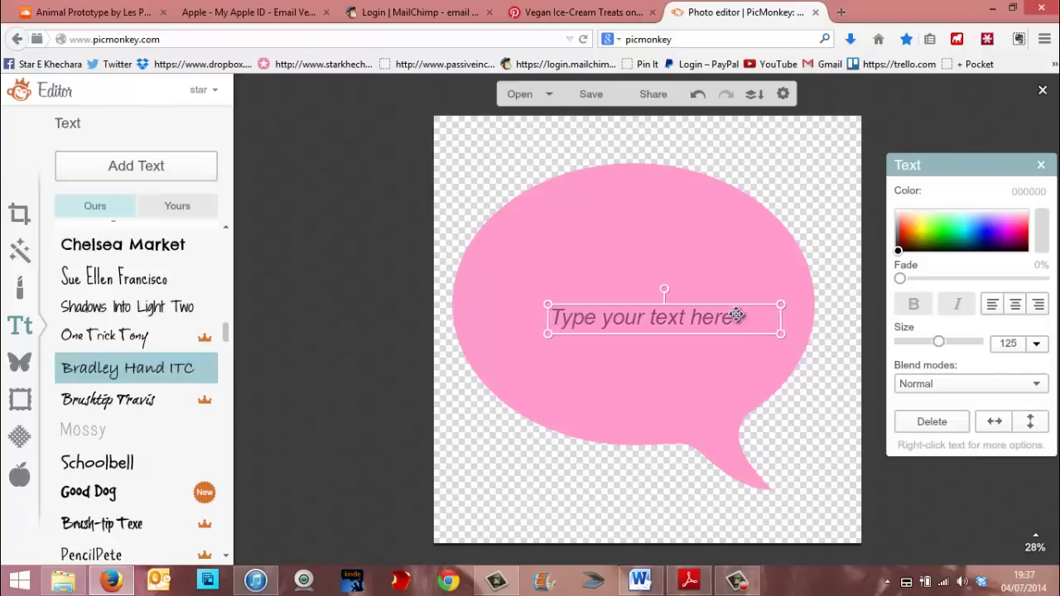
{"action": "left_click", "coordinate": [739, 317]}
{"action": "left_click", "coordinate": [739, 317]}
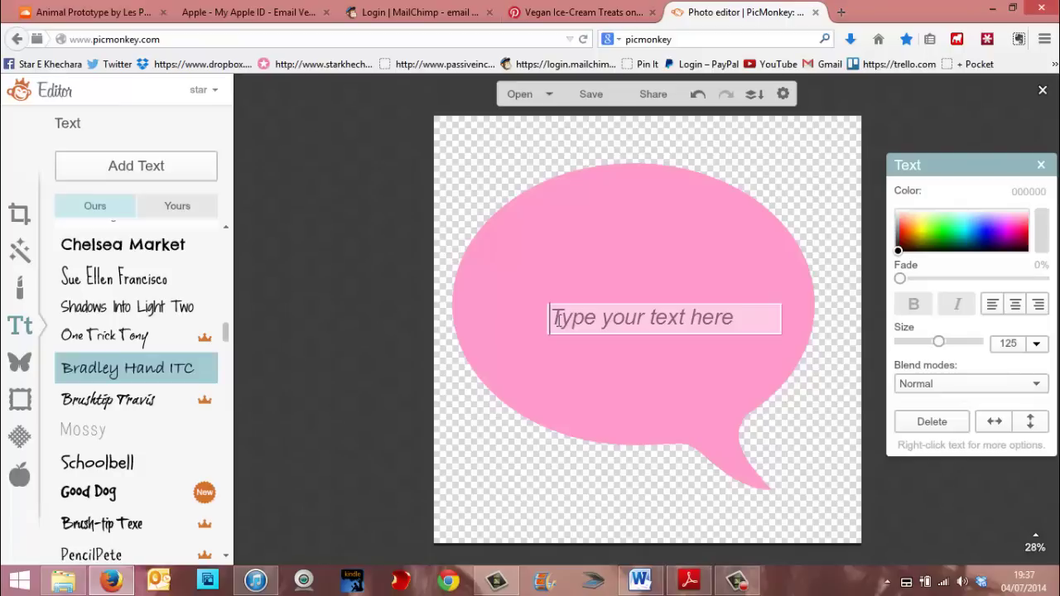
{"action": "type", "text": "Star"}
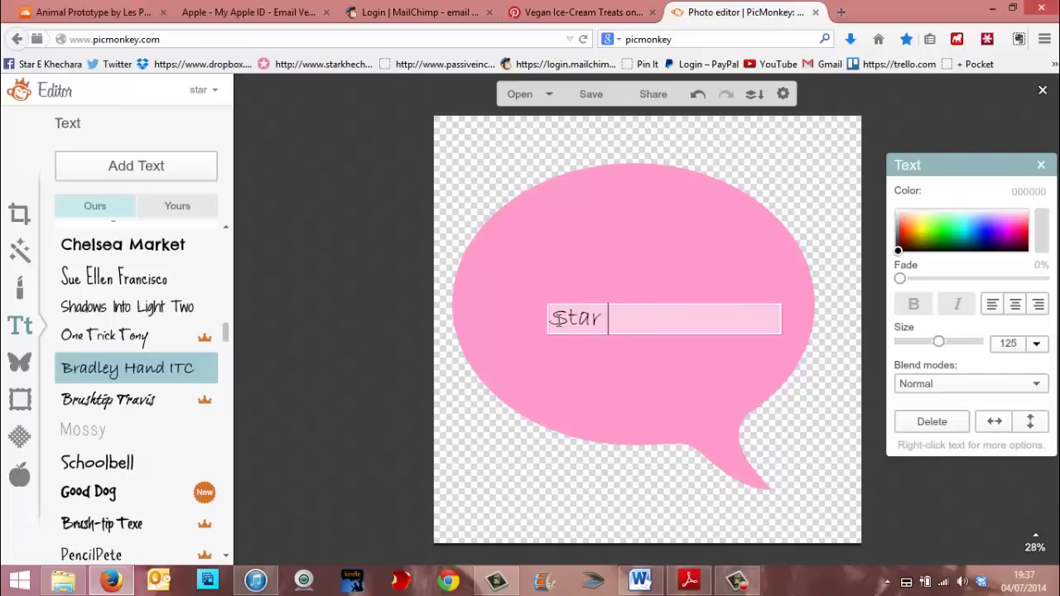
{"action": "type", "text": " you rock!"}
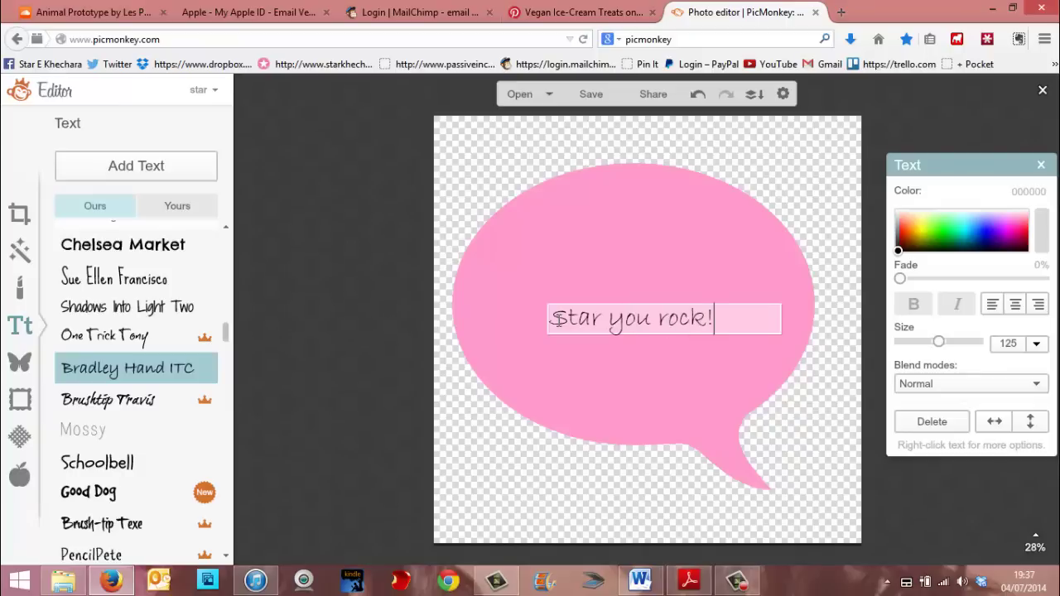
{"action": "type", "text": " I love youyour"}
{"action": "key", "text": "BackSpace"}
{"action": "key", "text": "BackSpace"}
{"action": "key", "text": "BackSpace"}
{"action": "key", "text": "BackSpace"}
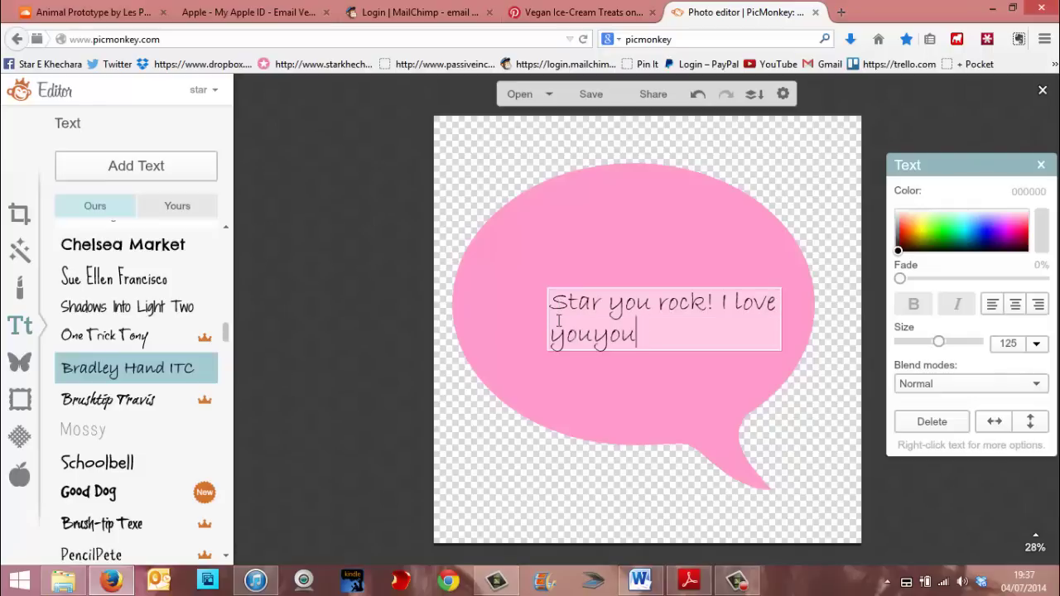
{"action": "type", "text": "r"}
{"action": "type", "text": "work."}
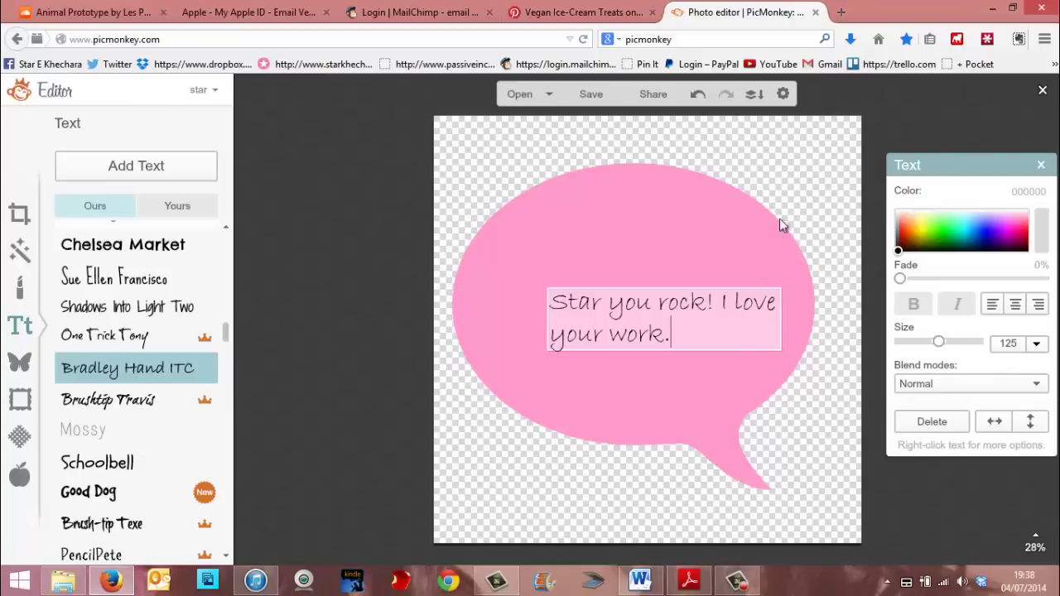
{"action": "left_click", "coordinate": [828, 220]}
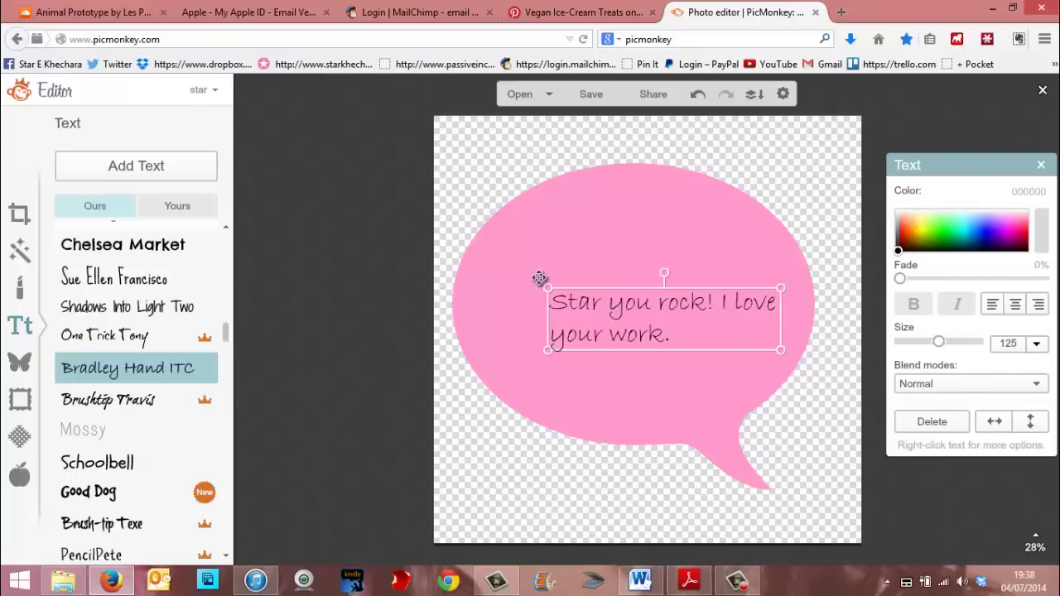
{"action": "left_click_drag", "start_coordinate": [548, 288], "coordinate": [464, 207]}
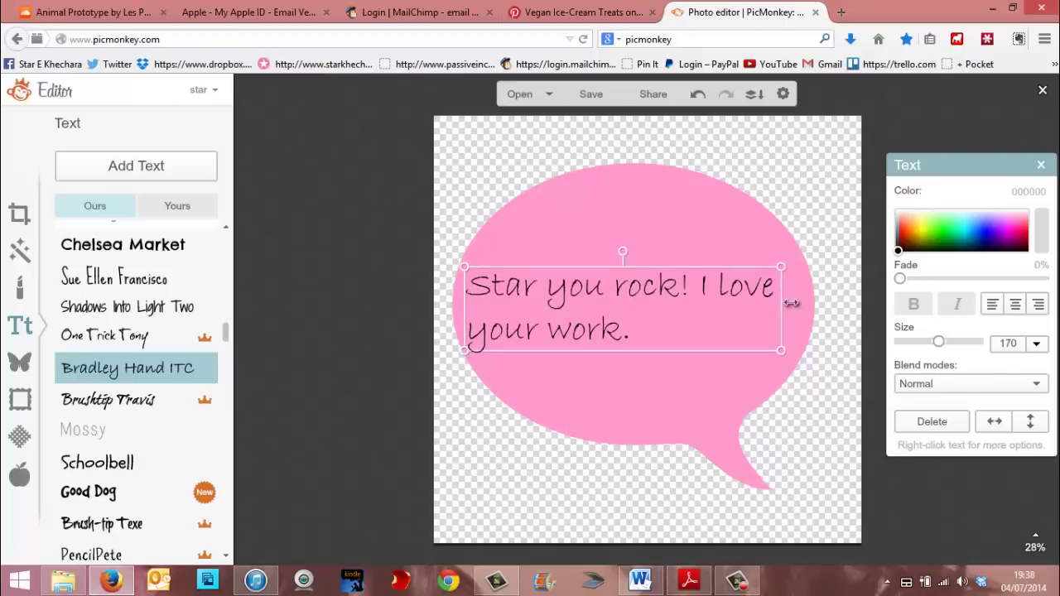
- Move 'I love your work.' to a second line and enlarge the text to fill the bubble
{"action": "left_click", "coordinate": [686, 286]}
{"action": "double_click", "coordinate": [701, 294]}
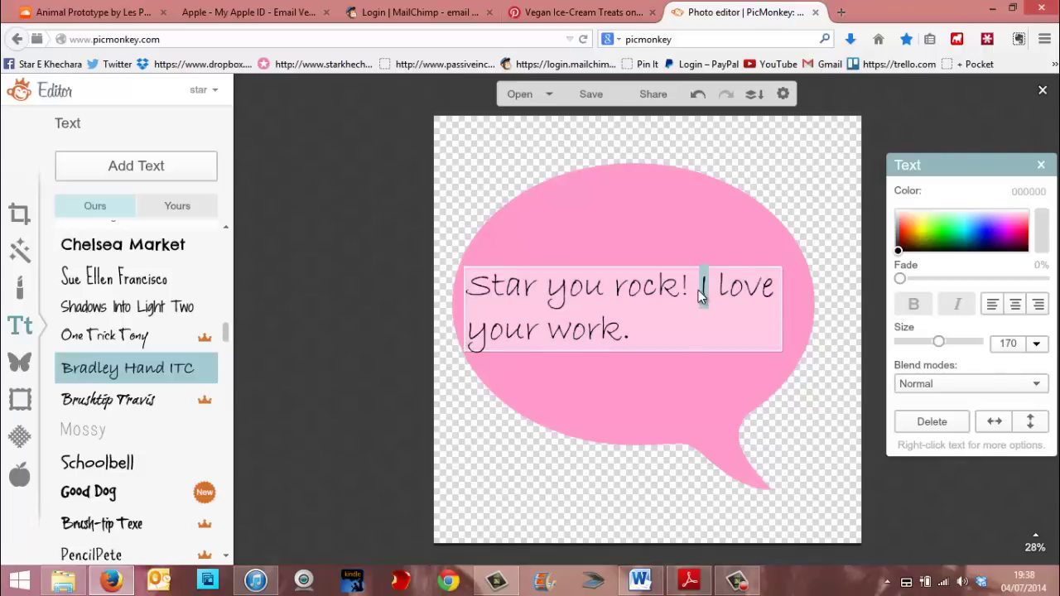
{"action": "left_click", "coordinate": [699, 296]}
{"action": "key", "text": "Return"}
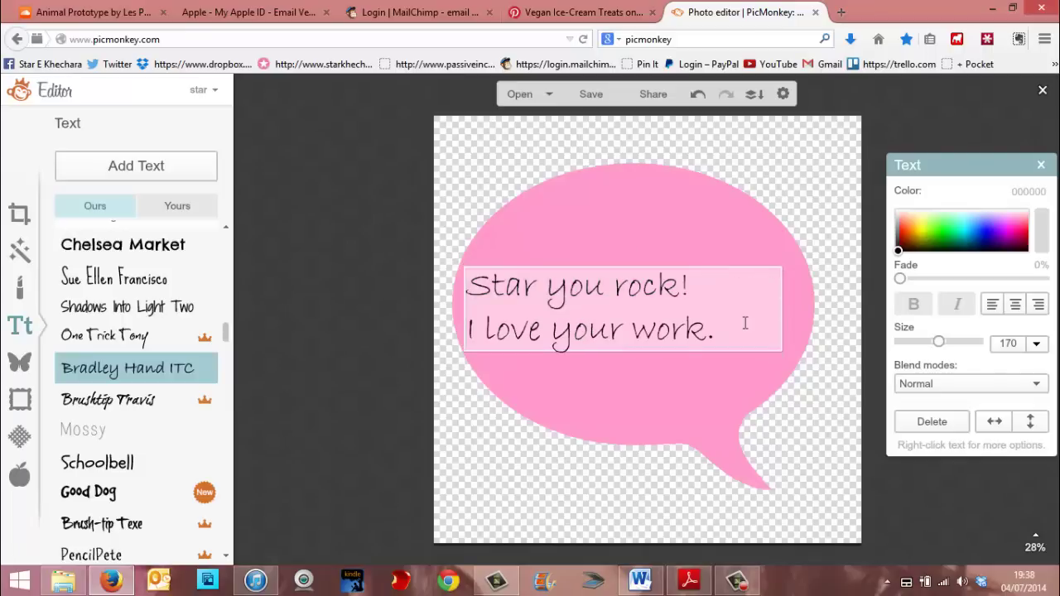
{"action": "left_click", "coordinate": [780, 324]}
{"action": "left_click", "coordinate": [793, 325]}
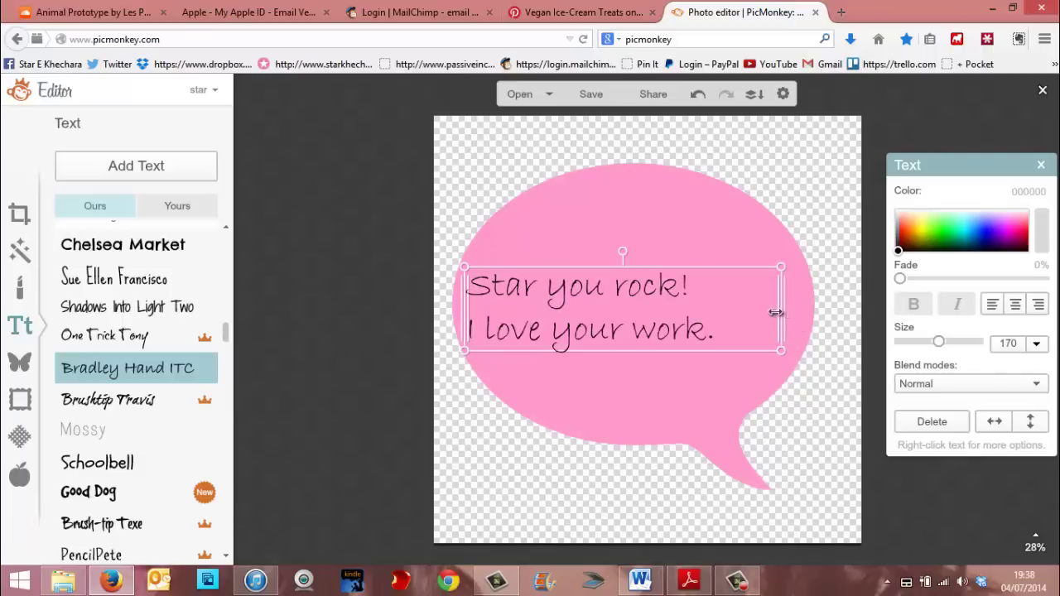
{"action": "left_click_drag", "start_coordinate": [775, 312], "coordinate": [729, 311]}
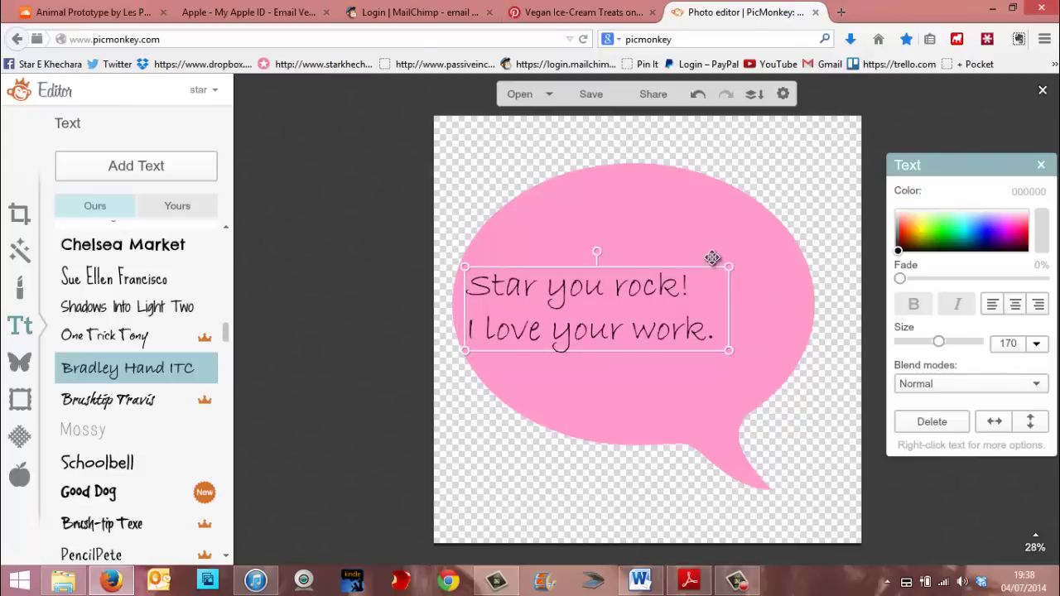
{"action": "left_click_drag", "start_coordinate": [741, 258], "coordinate": [831, 208]}
{"action": "left_click_drag", "start_coordinate": [660, 301], "coordinate": [661, 310]}
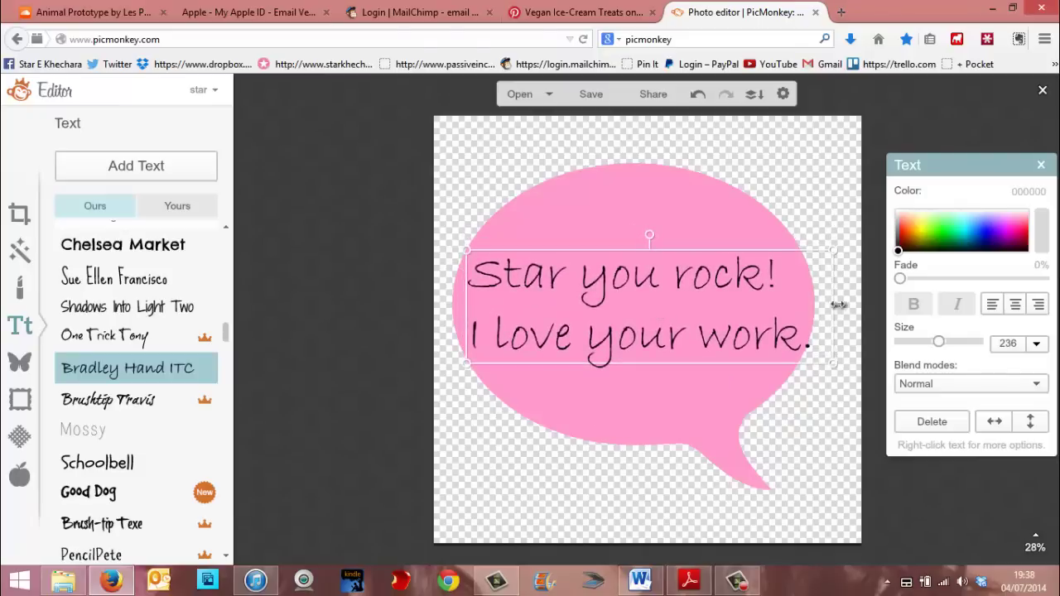
- Make the testimonial text white, then select the pink bubble
{"action": "left_click_drag", "start_coordinate": [904, 248], "coordinate": [954, 234]}
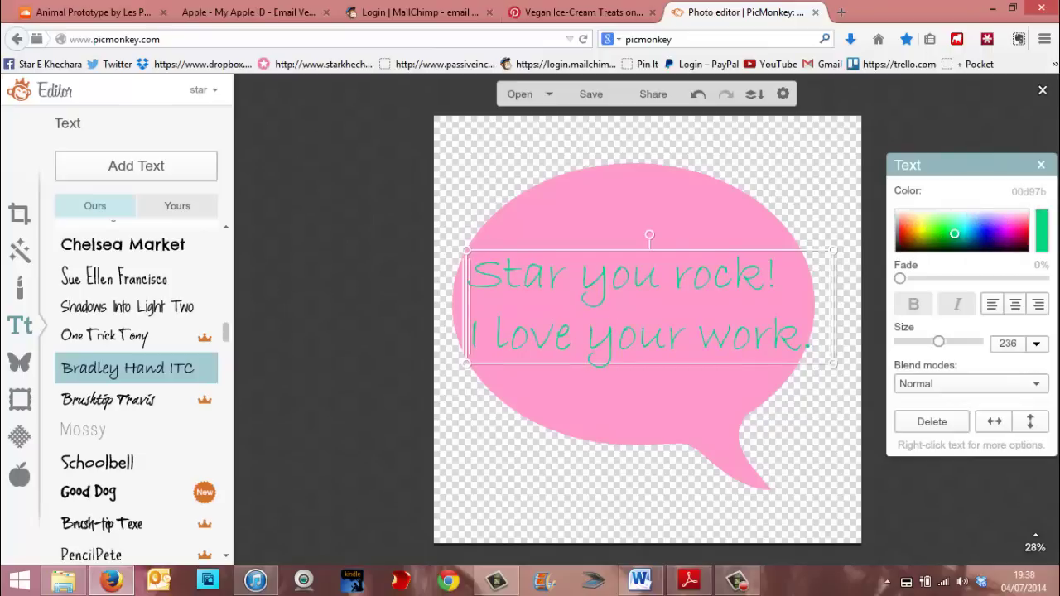
{"action": "left_click_drag", "start_coordinate": [1011, 191], "coordinate": [1053, 195]}
{"action": "left_click_drag", "start_coordinate": [937, 232], "coordinate": [890, 203]}
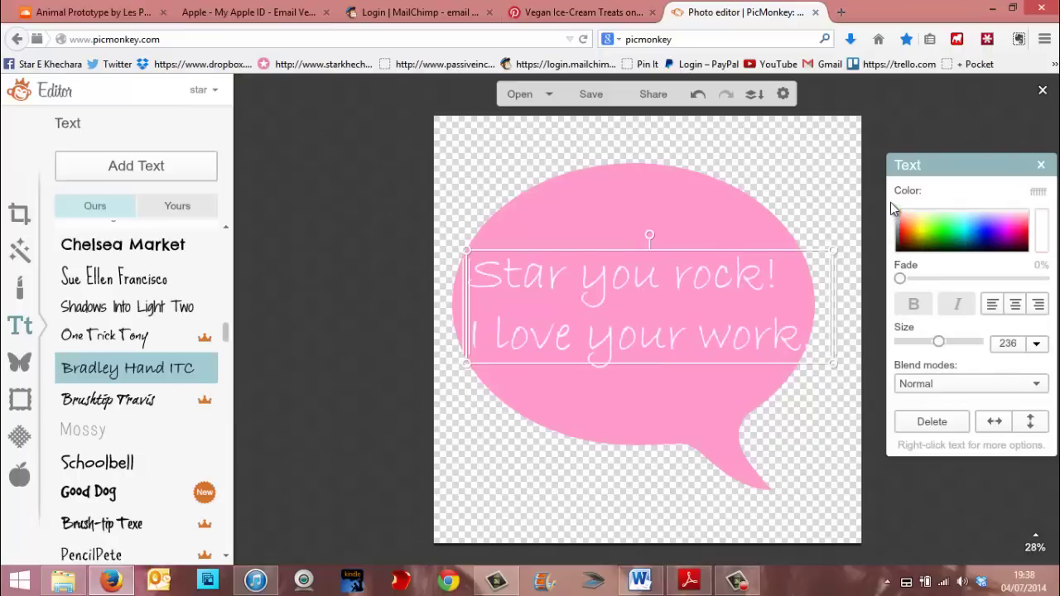
{"action": "left_click", "coordinate": [804, 424]}
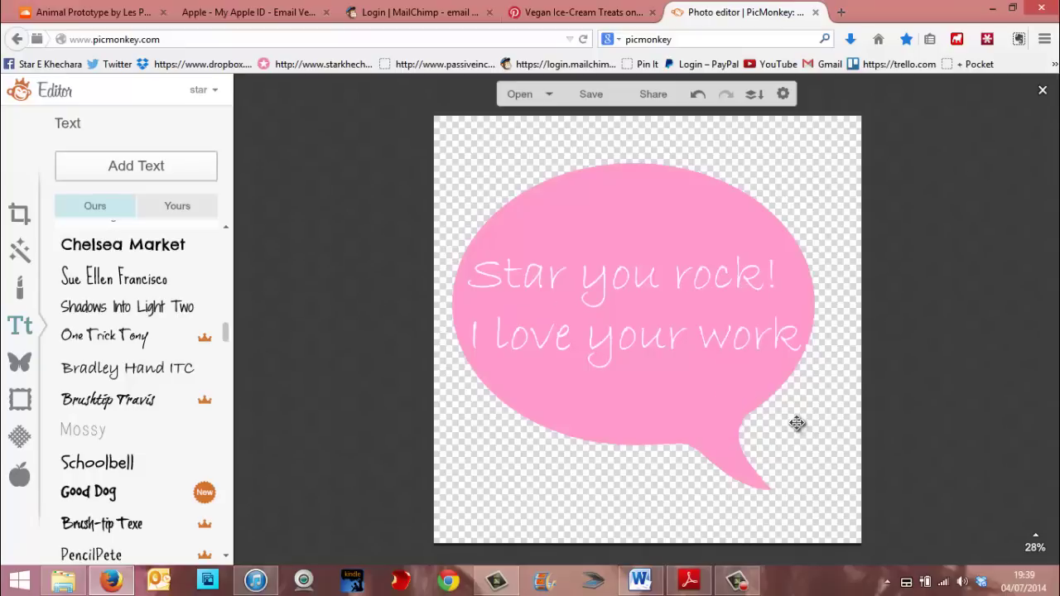
- Check the PNG export format and set the image width to 500 px
{"action": "left_click", "coordinate": [591, 95]}
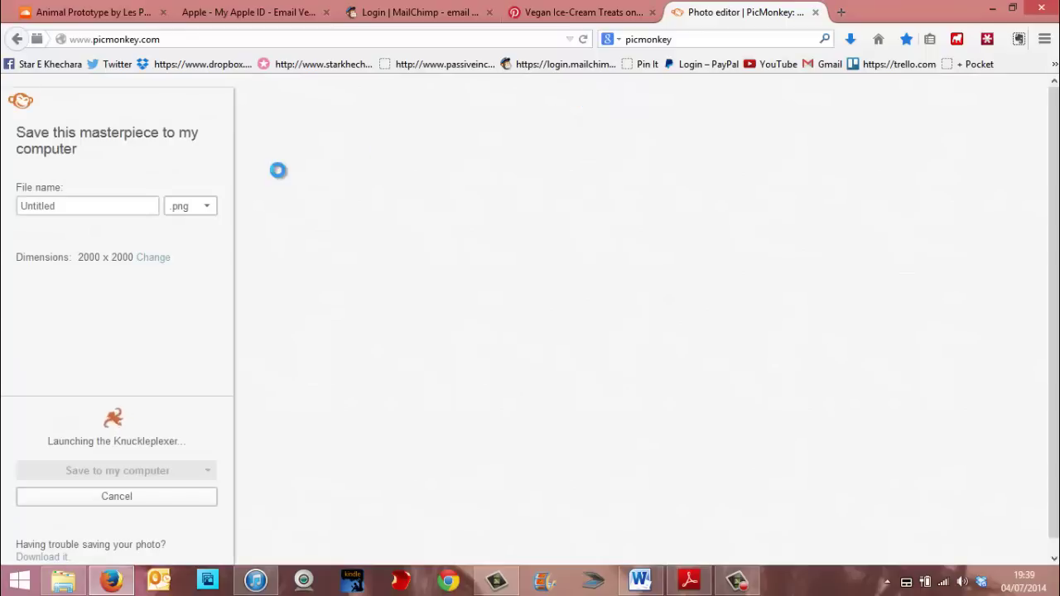
{"action": "left_click", "coordinate": [207, 213]}
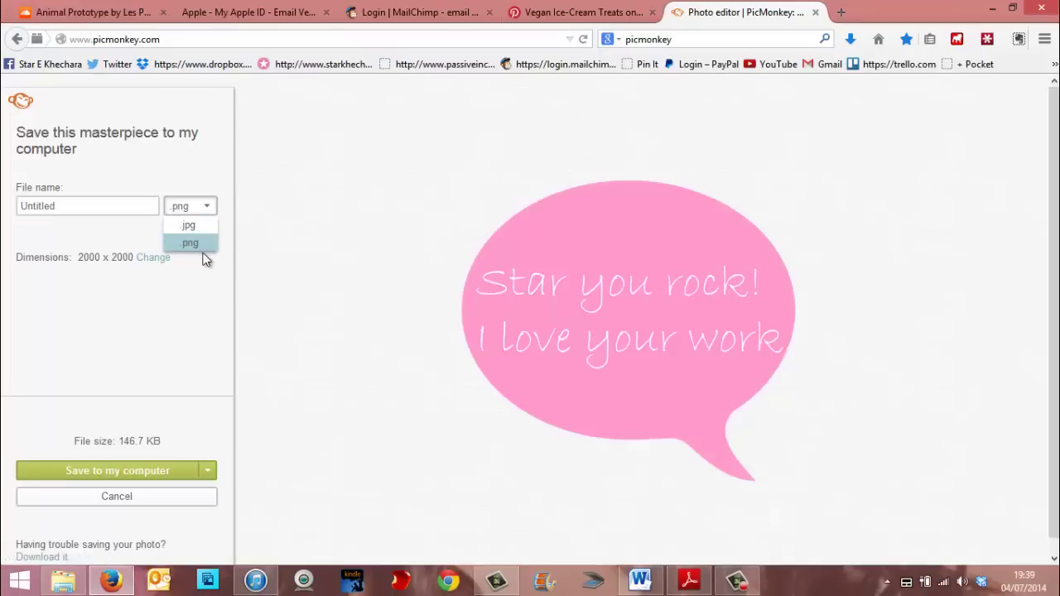
{"action": "left_click", "coordinate": [150, 260]}
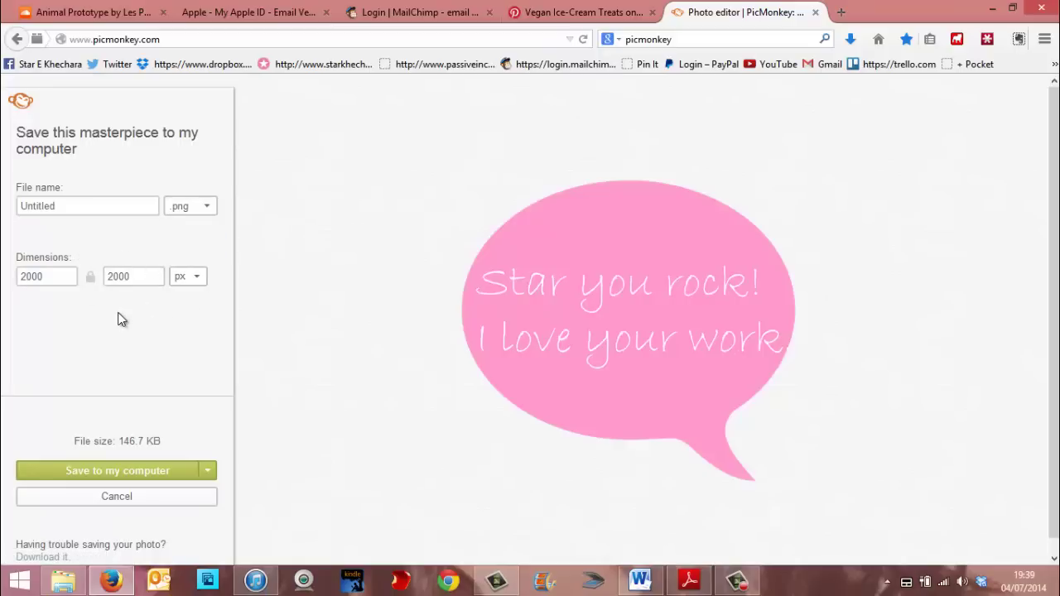
{"action": "left_click", "coordinate": [59, 279]}
{"action": "left_click_drag", "start_coordinate": [65, 279], "coordinate": [8, 276]}
{"action": "type", "text": "500"}
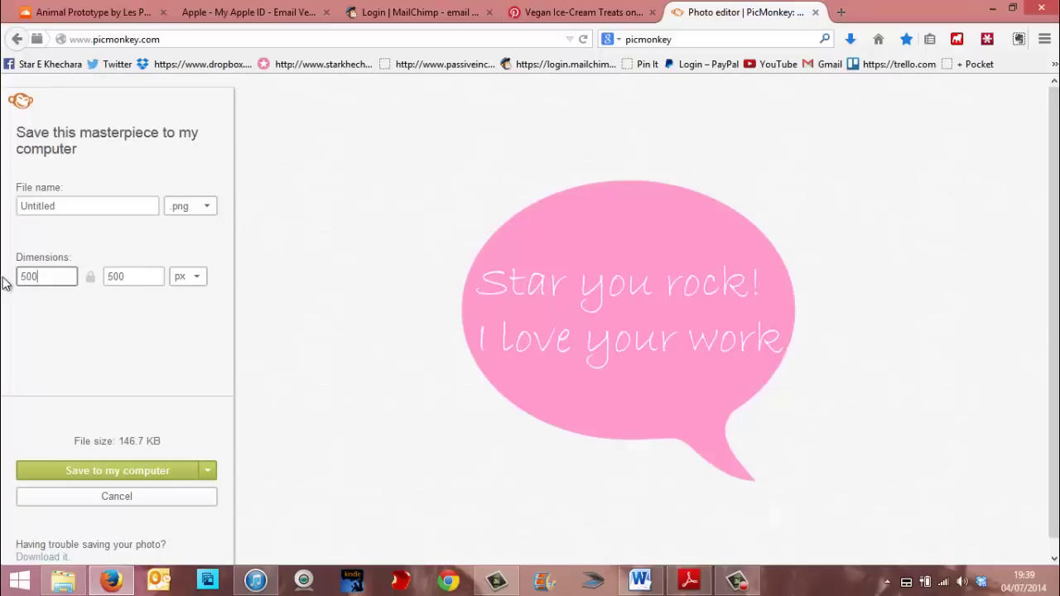
{"action": "key", "text": "Return"}
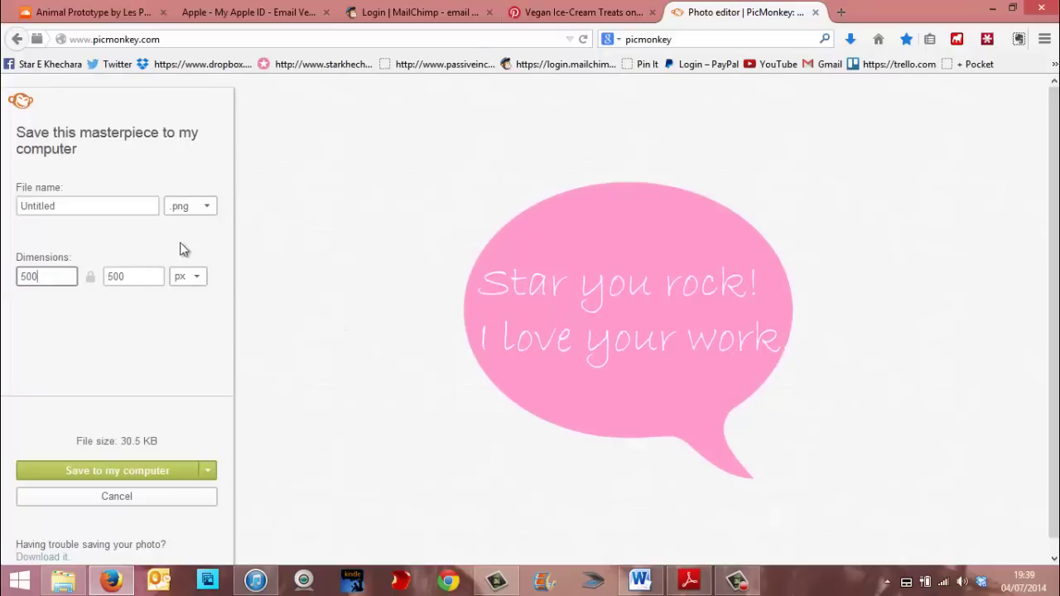
- Name the file 'star testimonial' and save it to the computer
{"action": "left_click", "coordinate": [73, 201]}
{"action": "left_click_drag", "start_coordinate": [73, 200], "coordinate": [15, 207]}
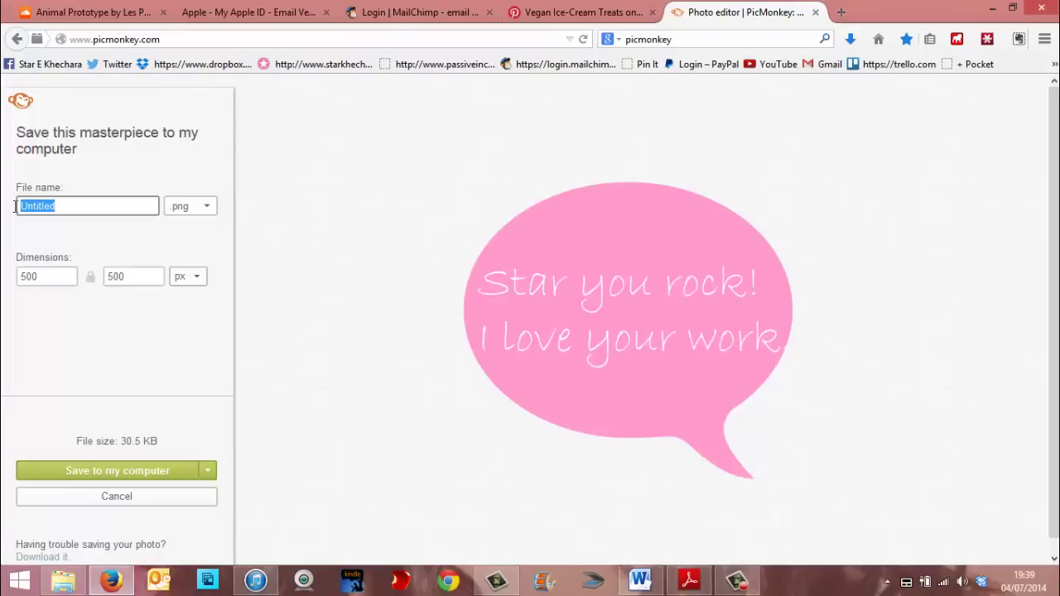
{"action": "type", "text": "star "}
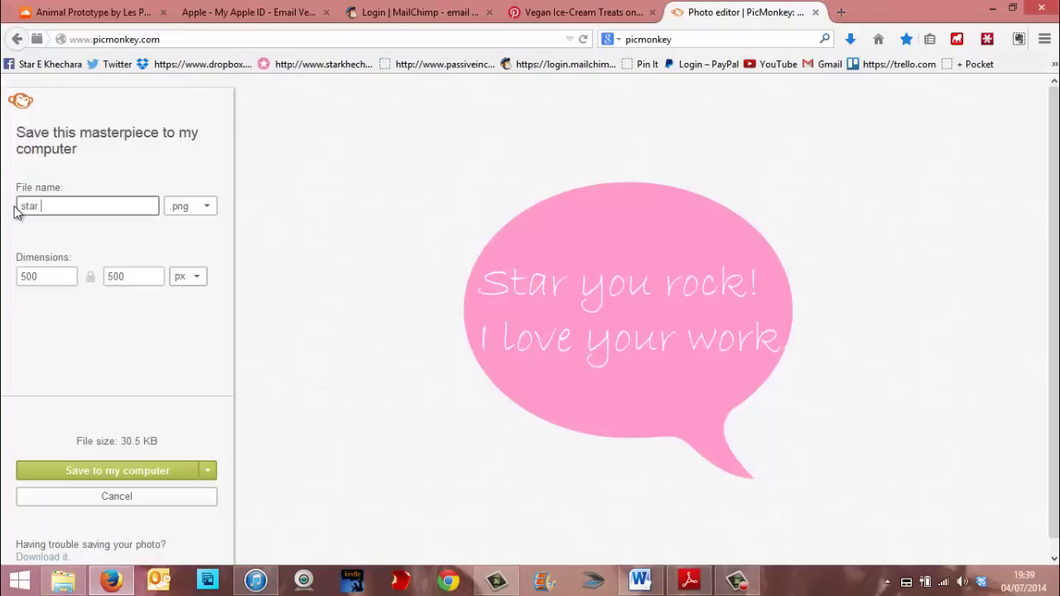
{"action": "type", "text": "tetsimonlia"}
{"action": "key", "text": "BackSpace"}
{"action": "type", "text": "ial"}
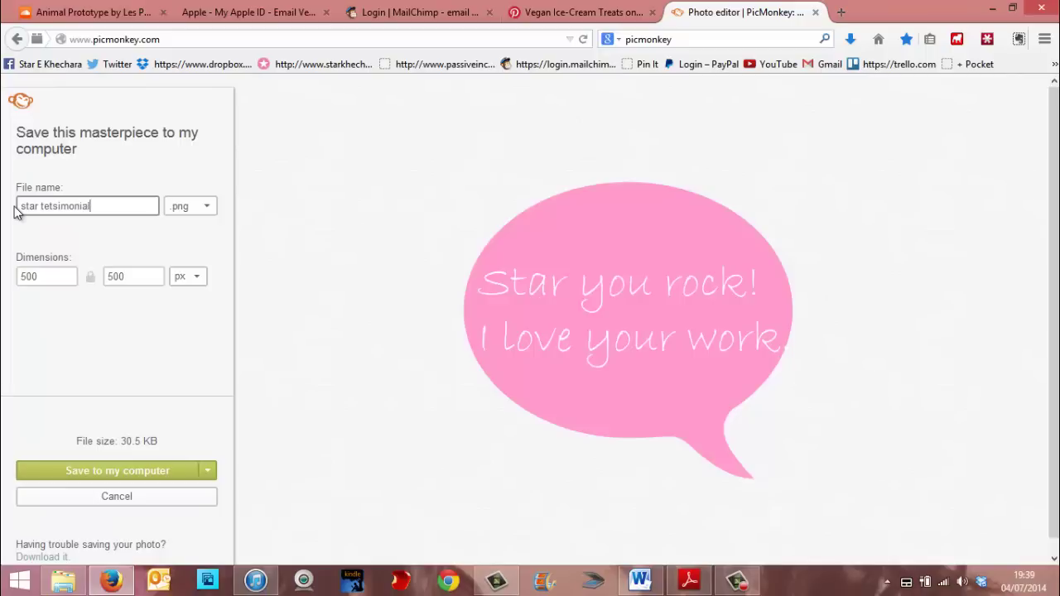
{"action": "left_click", "coordinate": [113, 473]}
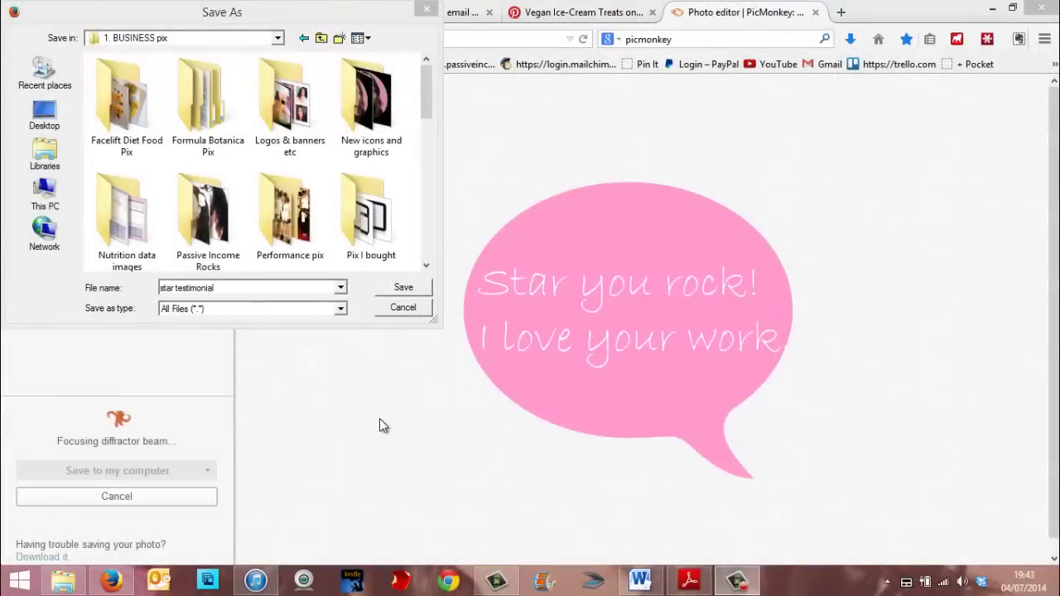
- Save 'star testimonial' into the Passive Income Rocks folder
{"action": "double_click", "coordinate": [199, 262]}
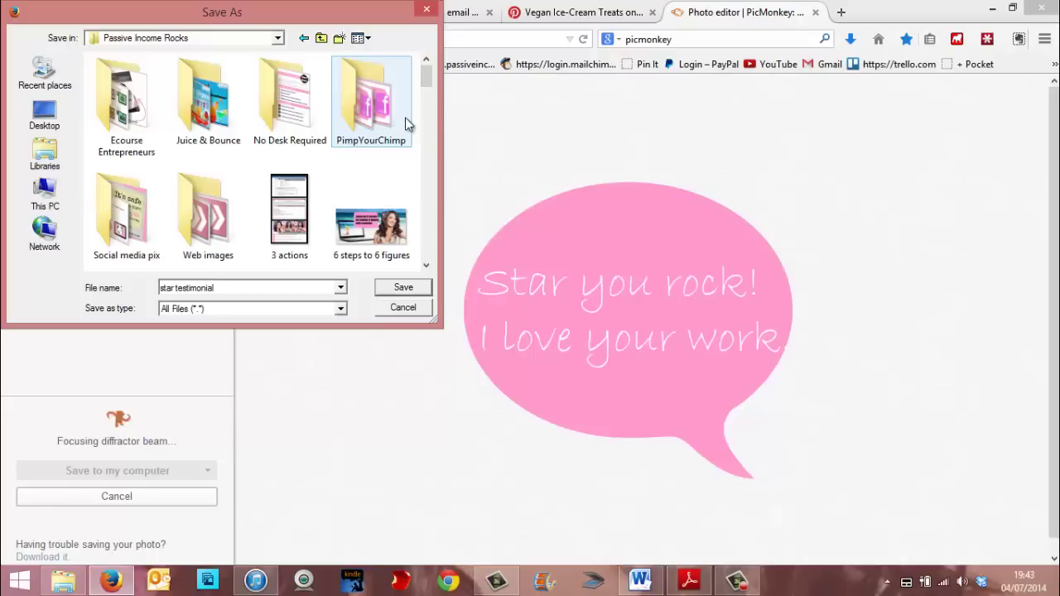
{"action": "left_click_drag", "start_coordinate": [426, 78], "coordinate": [426, 247]}
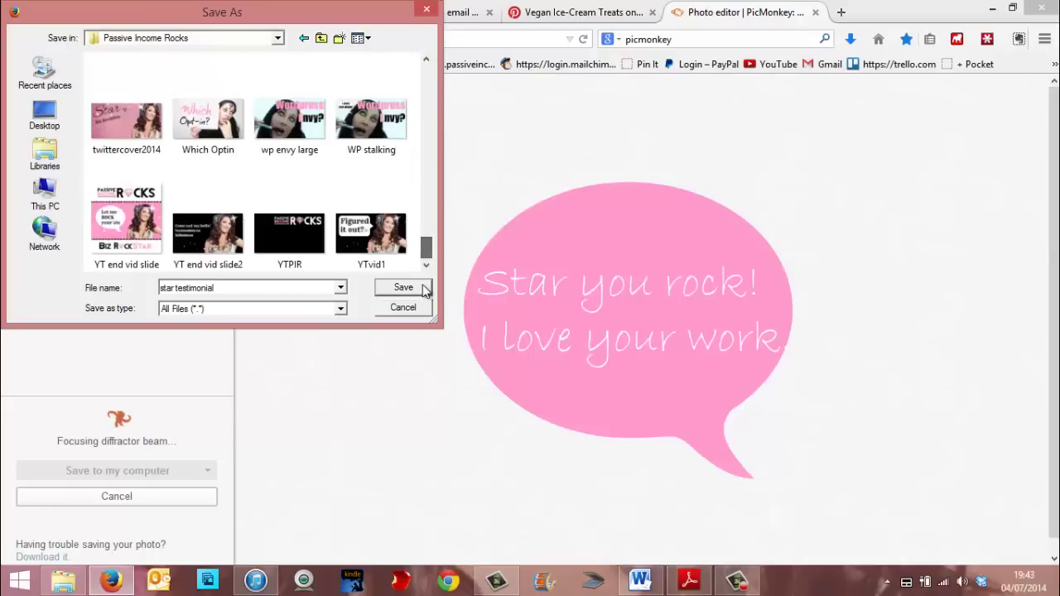
{"action": "left_click", "coordinate": [400, 289]}
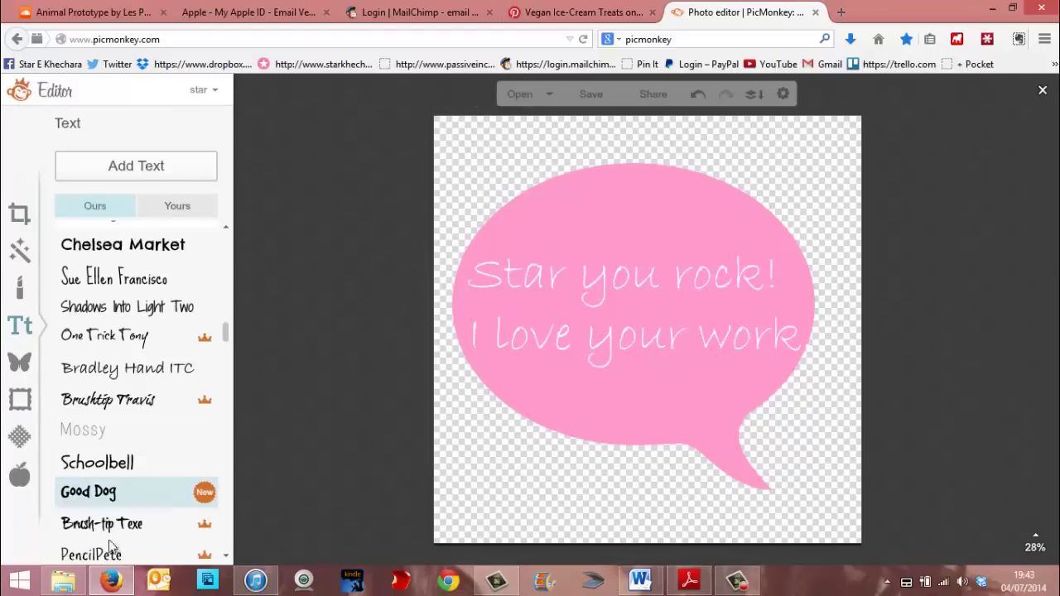
- In File Explorer, open the saved 'star testimonial' image from 1. BUSINESS pix > Passive Income Rocks
{"action": "left_click", "coordinate": [63, 585]}
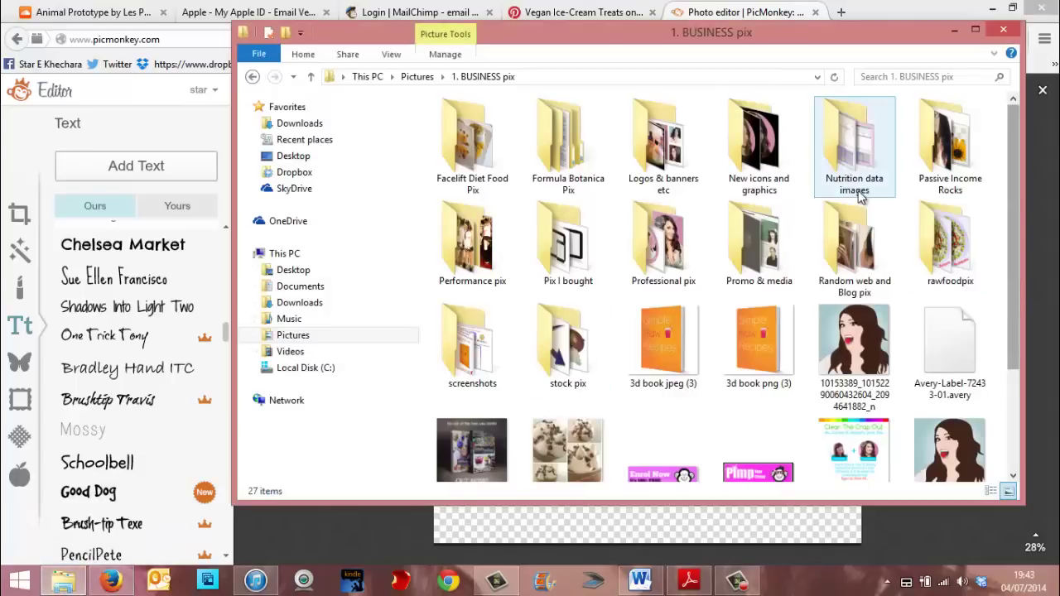
{"action": "left_click", "coordinate": [497, 77]}
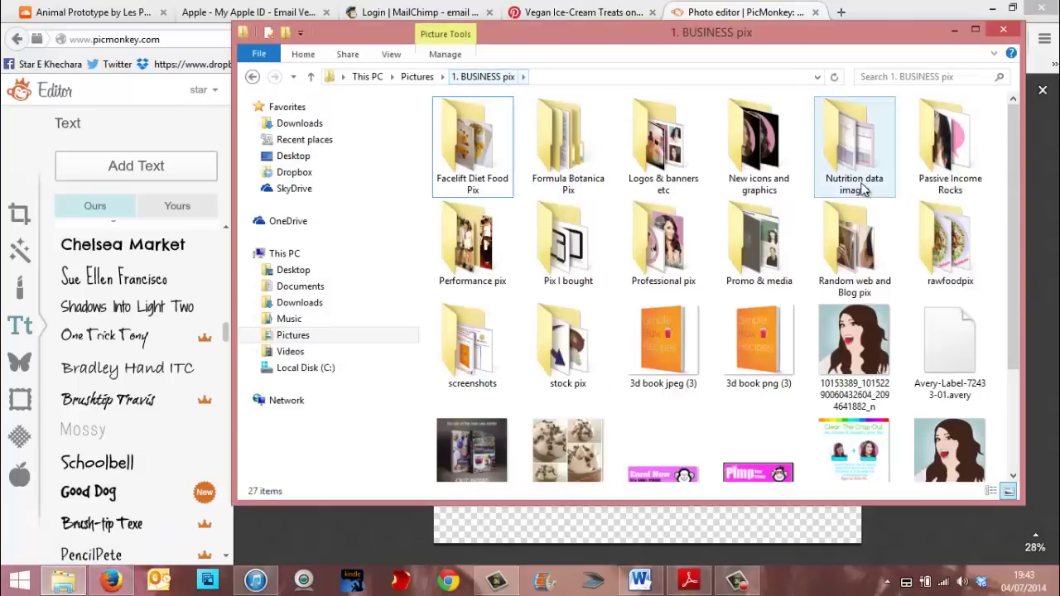
{"action": "left_click_drag", "start_coordinate": [1017, 135], "coordinate": [1037, 369]}
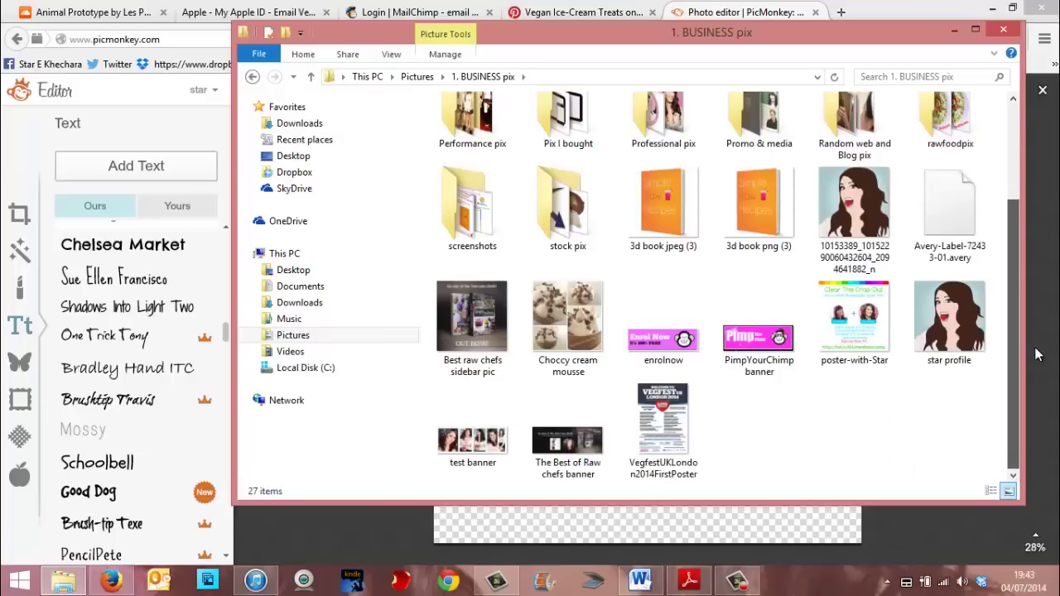
{"action": "scroll", "coordinate": [1033, 213], "scroll_direction": "up", "scroll_amount": 1}
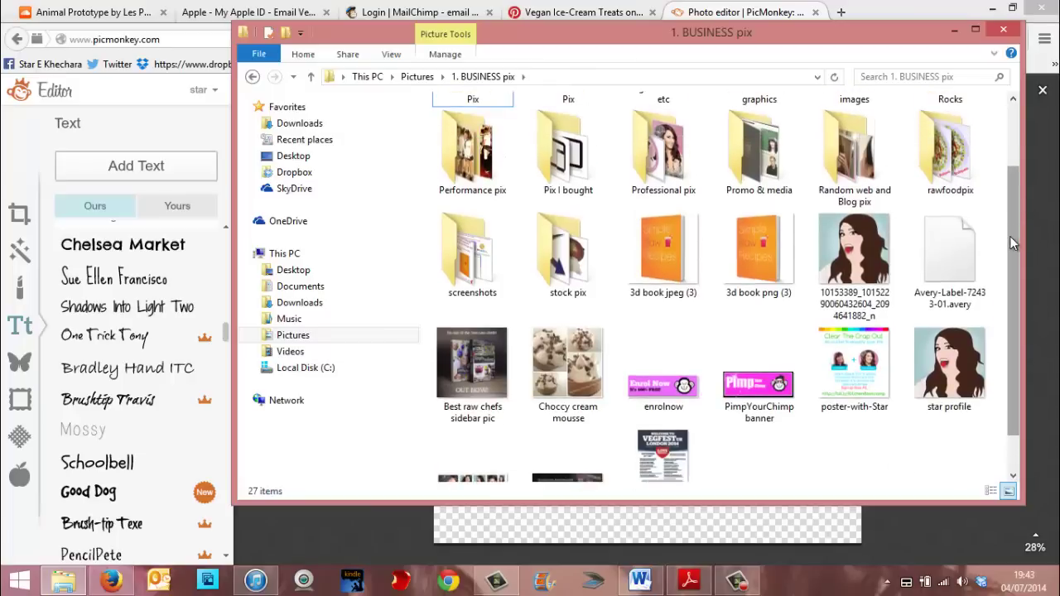
{"action": "left_click_drag", "start_coordinate": [1009, 236], "coordinate": [1012, 159]}
{"action": "scroll", "coordinate": [1012, 159], "scroll_direction": "down", "scroll_amount": 1}
{"action": "scroll", "coordinate": [1012, 159], "scroll_direction": "up", "scroll_amount": 1}
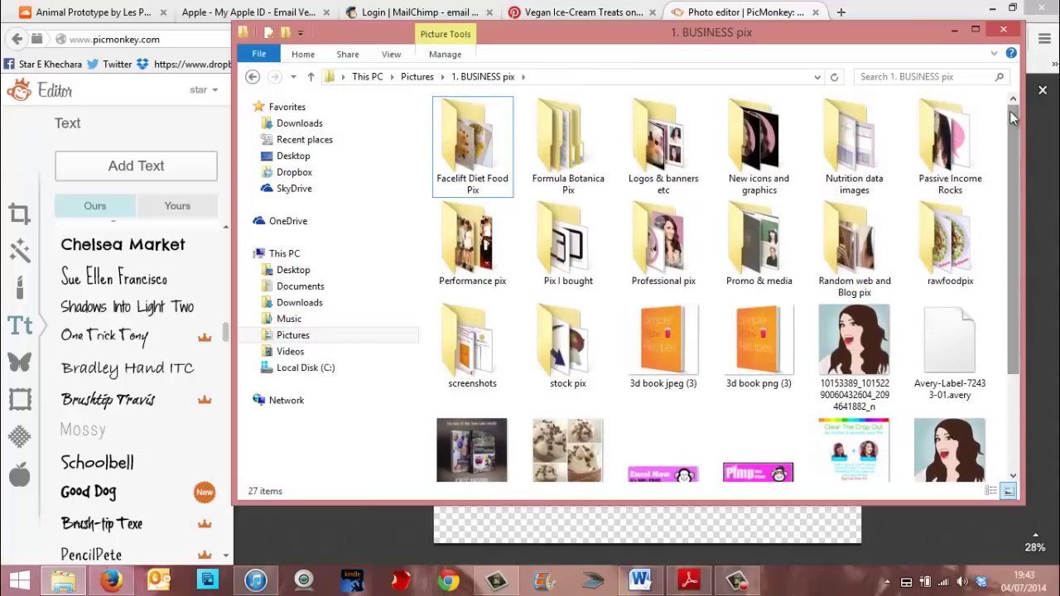
{"action": "left_click", "coordinate": [973, 138]}
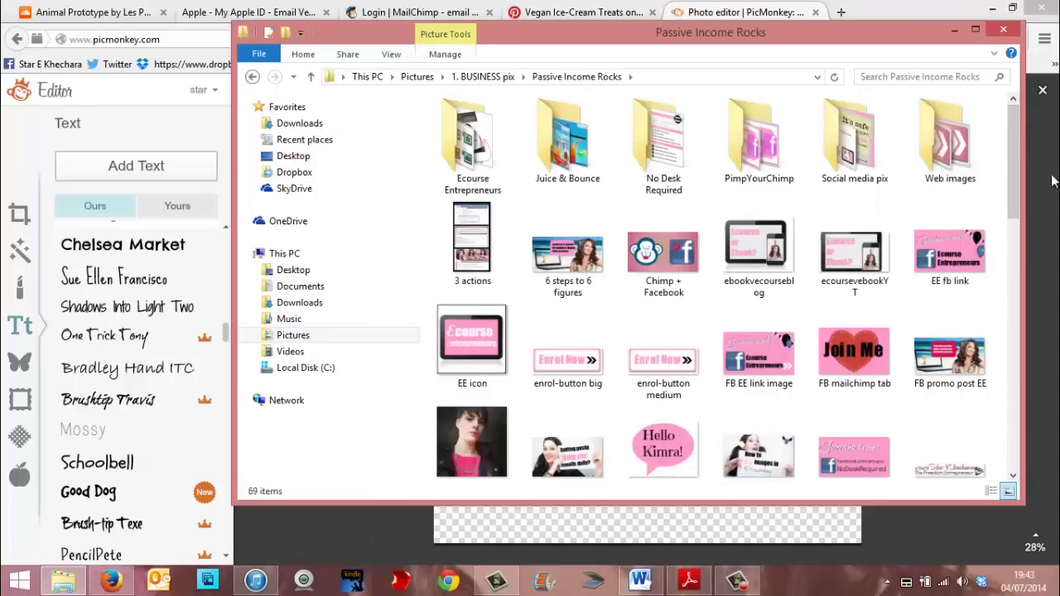
{"action": "left_click_drag", "start_coordinate": [1017, 153], "coordinate": [1014, 370]}
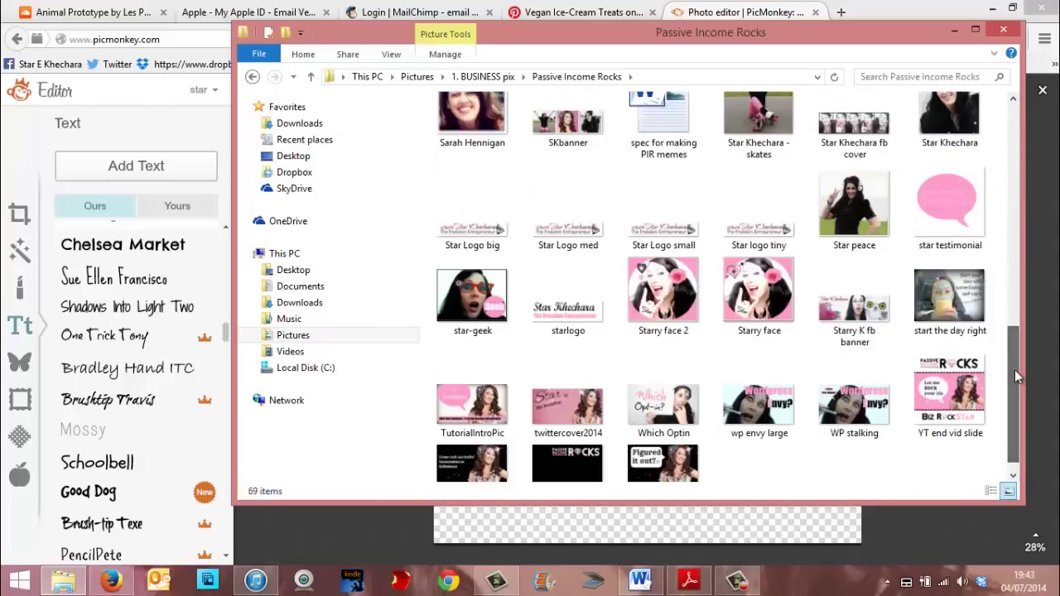
{"action": "double_click", "coordinate": [928, 200]}
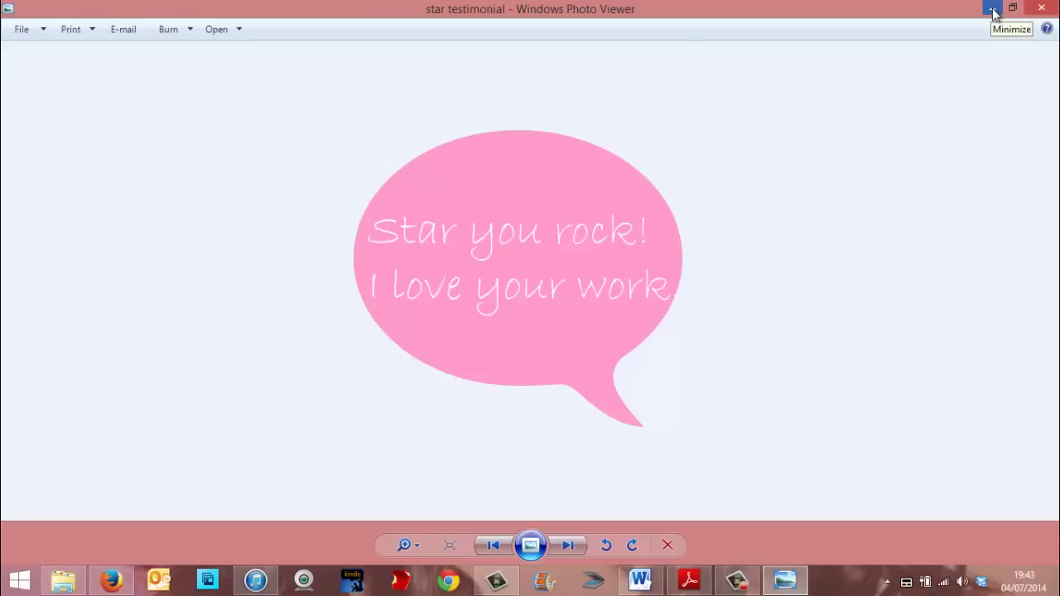
- Close Windows Photo Viewer after checking the pink star testimonial bubble
{"action": "left_click", "coordinate": [1041, 8]}
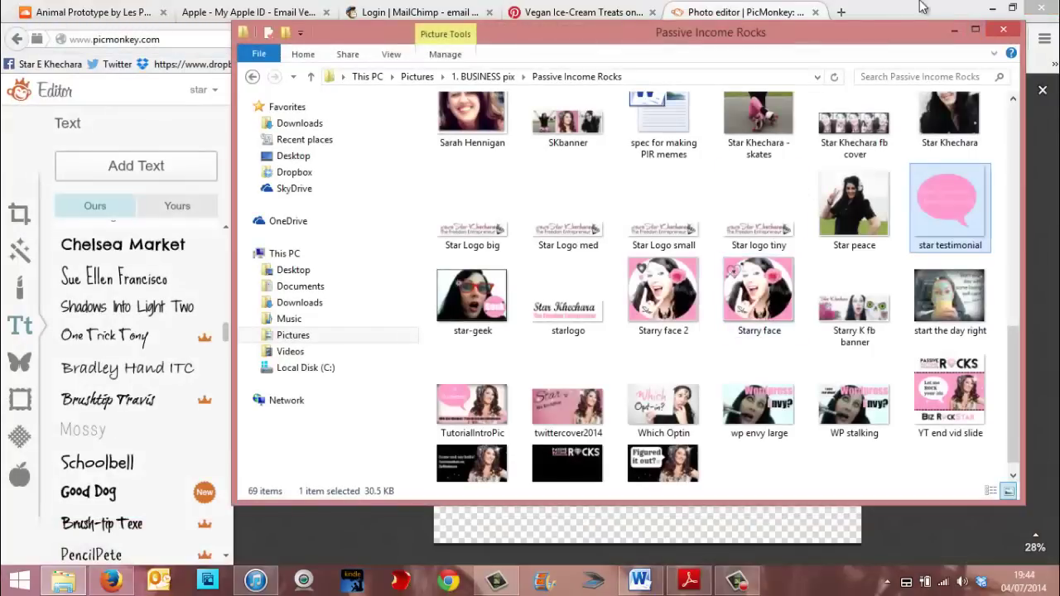
- Minimize File Explorer and close the finished speech-bubble design in PicMonkey's editor
{"action": "left_click", "coordinate": [955, 33]}
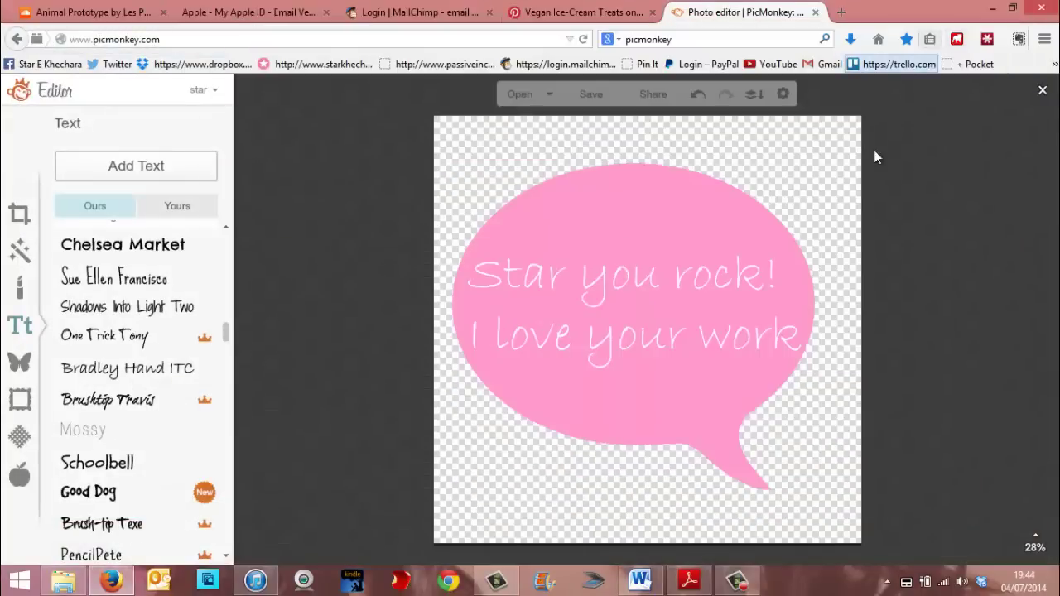
{"action": "left_click", "coordinate": [1043, 91]}
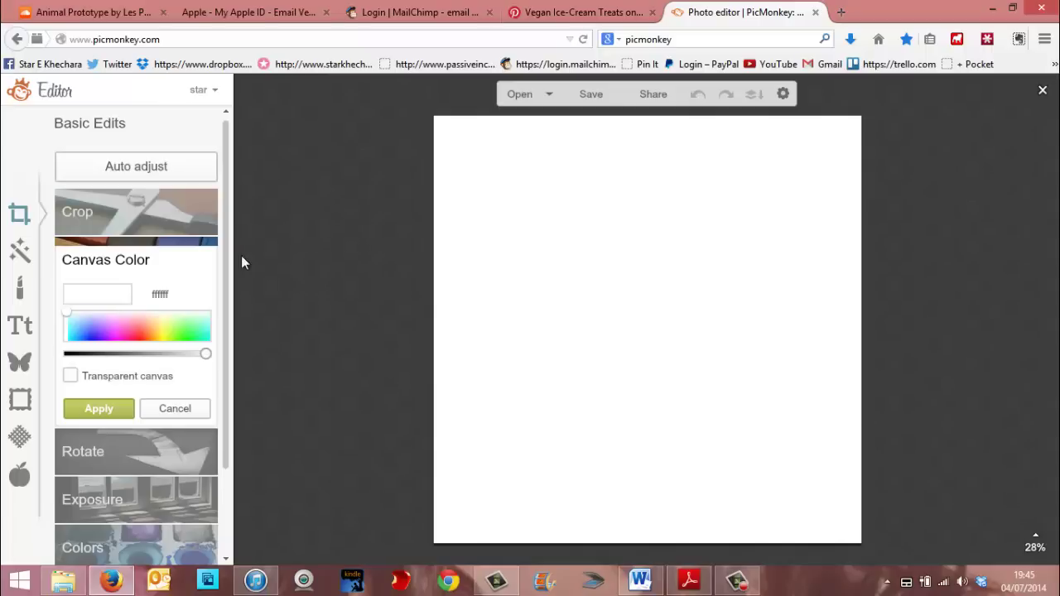
- Add the round client photo from Passive Income Rocks > Web images as your own overlay
{"action": "left_click", "coordinate": [20, 365]}
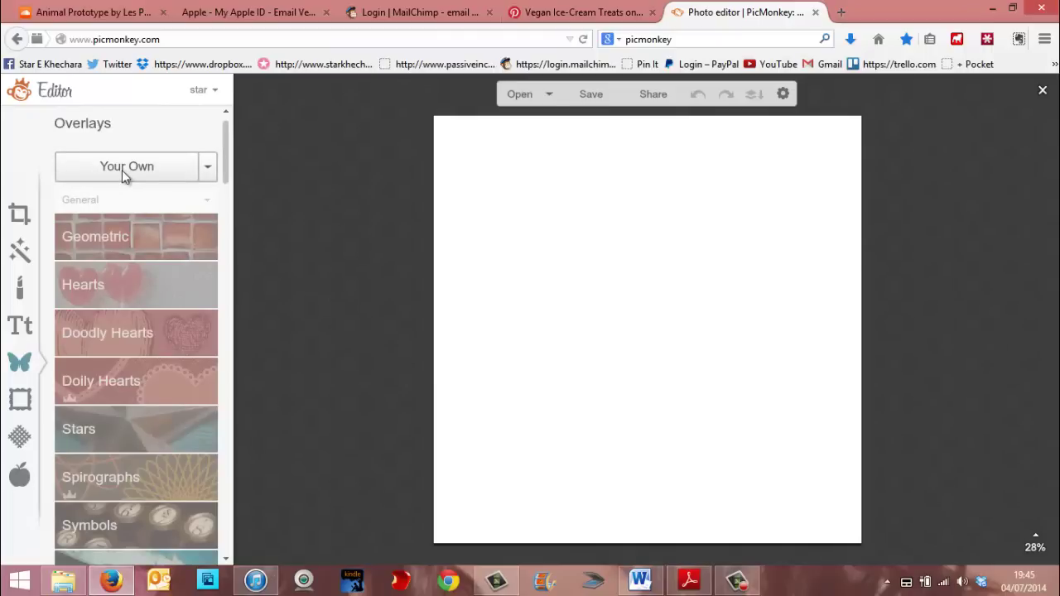
{"action": "left_click", "coordinate": [122, 170]}
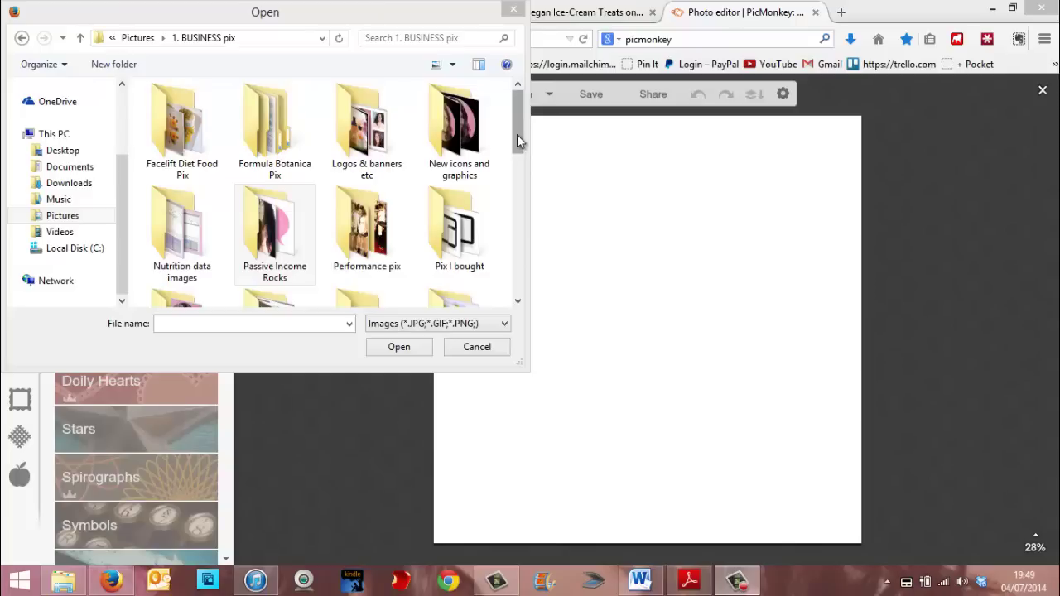
{"action": "double_click", "coordinate": [275, 230]}
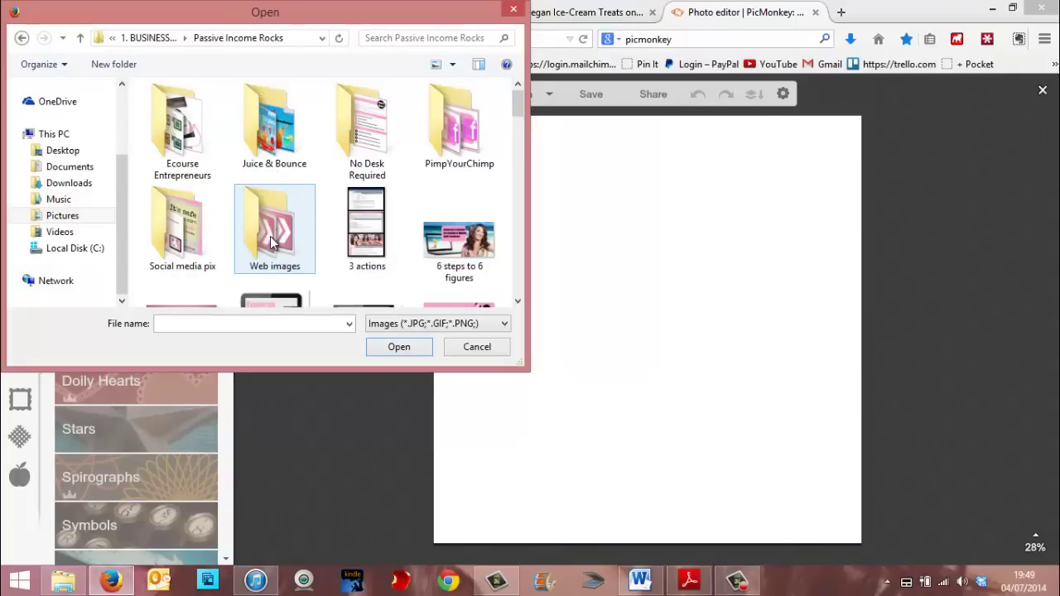
{"action": "mouse_move", "coordinate": [518, 106]}
{"action": "left_mouse_down"}
{"action": "mouse_move", "coordinate": [520, 147]}
{"action": "mouse_move", "coordinate": [517, 106]}
{"action": "left_mouse_up"}
{"action": "double_click", "coordinate": [271, 232]}
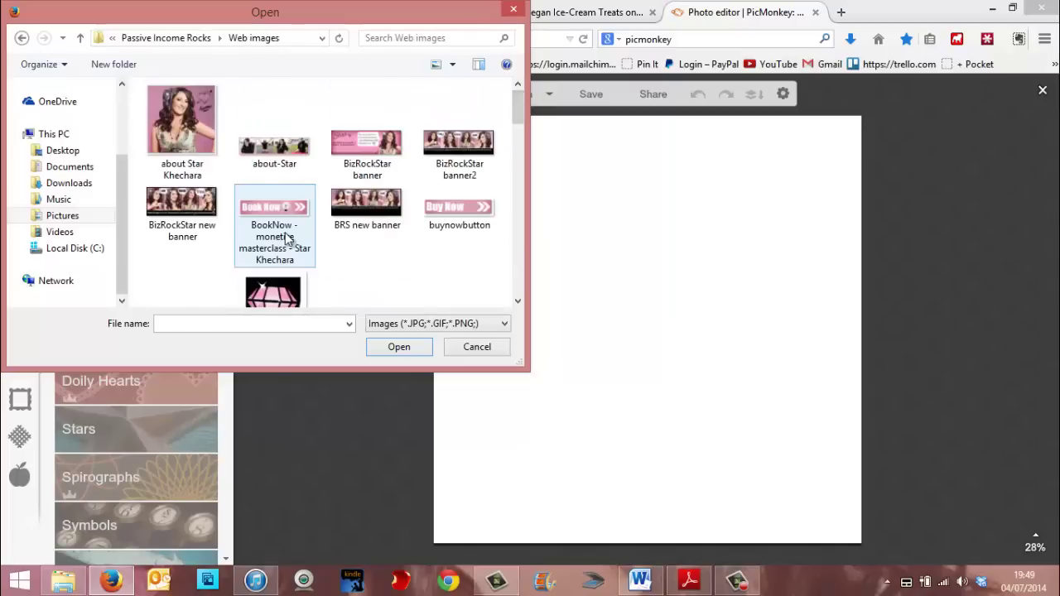
{"action": "left_click_drag", "start_coordinate": [514, 107], "coordinate": [514, 198]}
{"action": "left_click", "coordinate": [375, 189]}
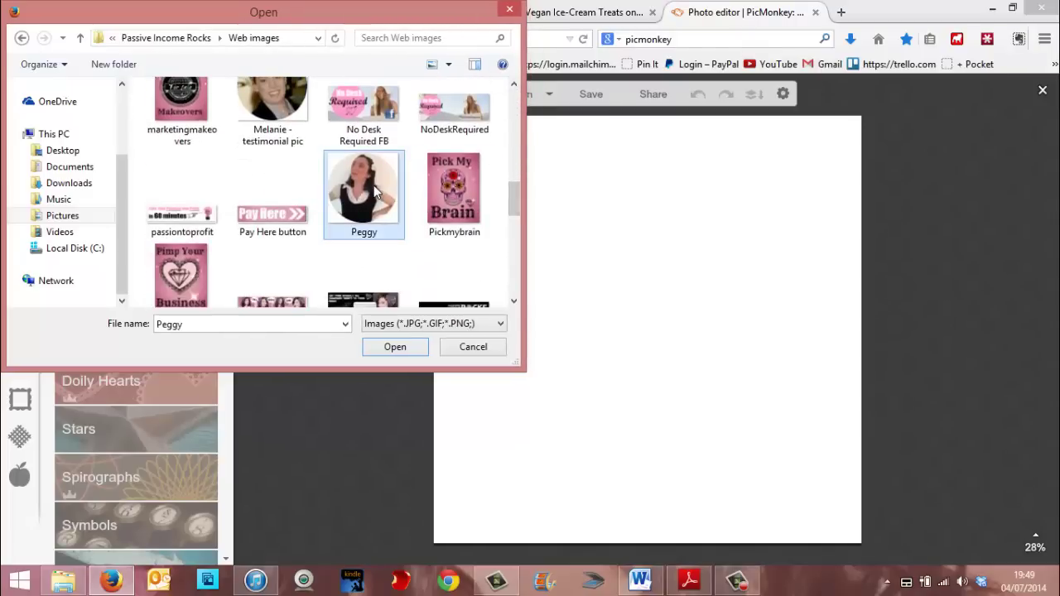
{"action": "left_click", "coordinate": [402, 348]}
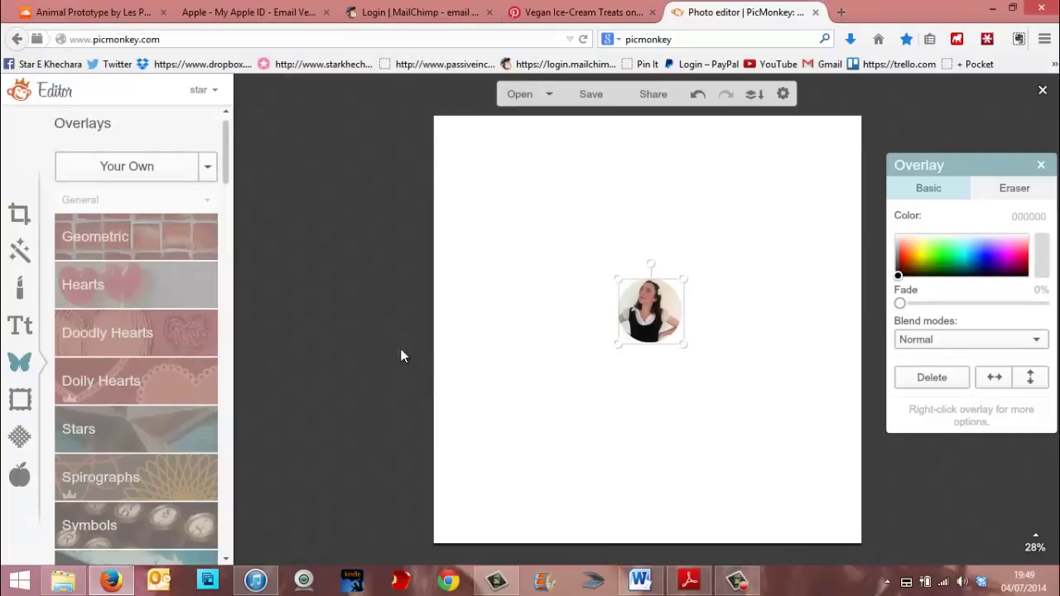
- Resize the round photo overlay and settle it into the canvas's lower-right corner
{"action": "left_click_drag", "start_coordinate": [682, 345], "coordinate": [902, 507]}
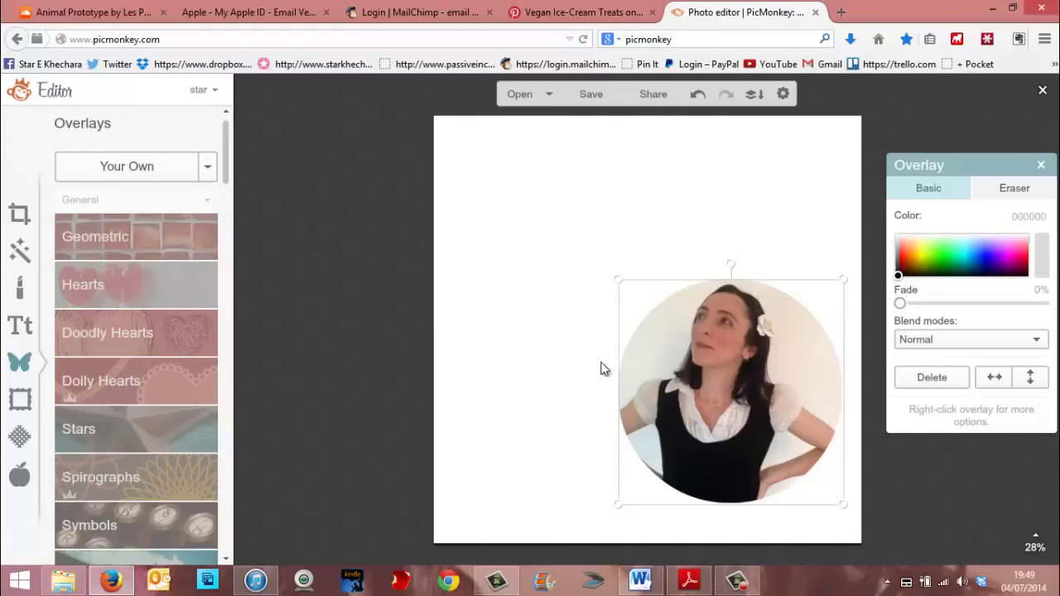
{"action": "mouse_move", "coordinate": [619, 280]}
{"action": "left_mouse_down"}
{"action": "mouse_move", "coordinate": [593, 260]}
{"action": "mouse_move", "coordinate": [618, 285]}
{"action": "left_mouse_up"}
{"action": "left_click_drag", "start_coordinate": [753, 372], "coordinate": [765, 402]}
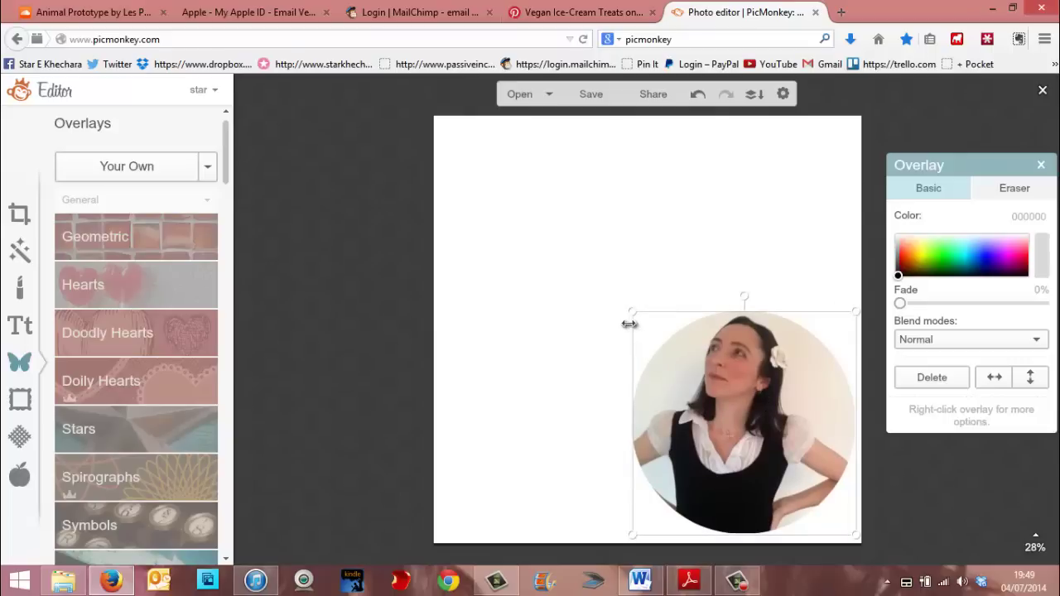
{"action": "left_click_drag", "start_coordinate": [634, 313], "coordinate": [688, 351]}
{"action": "left_click", "coordinate": [372, 316]}
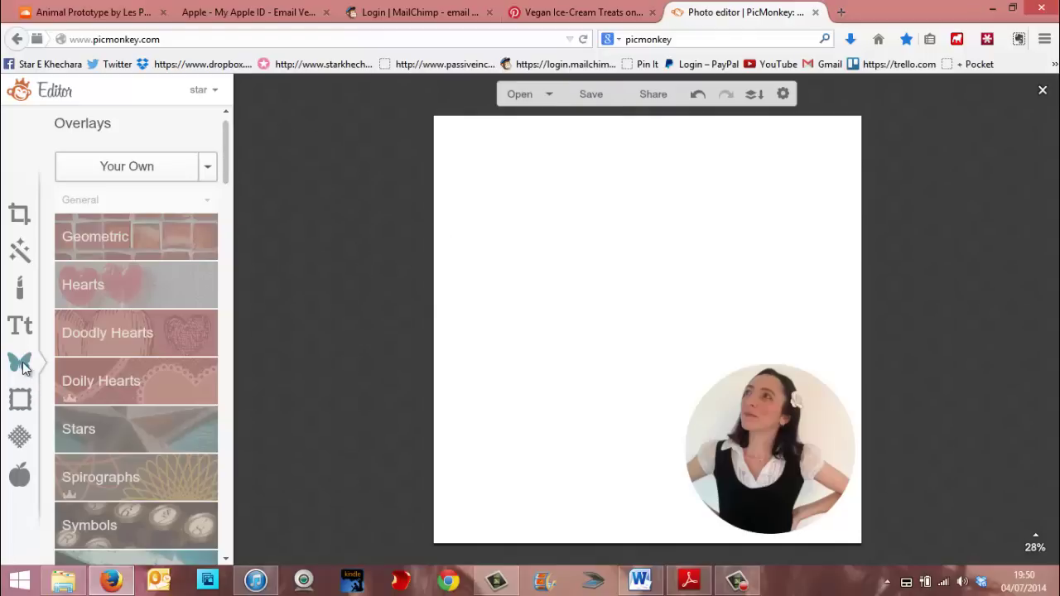
- Add the 'star testimonial' image from Passive Income Rocks as a second own overlay
{"action": "left_click", "coordinate": [135, 169]}
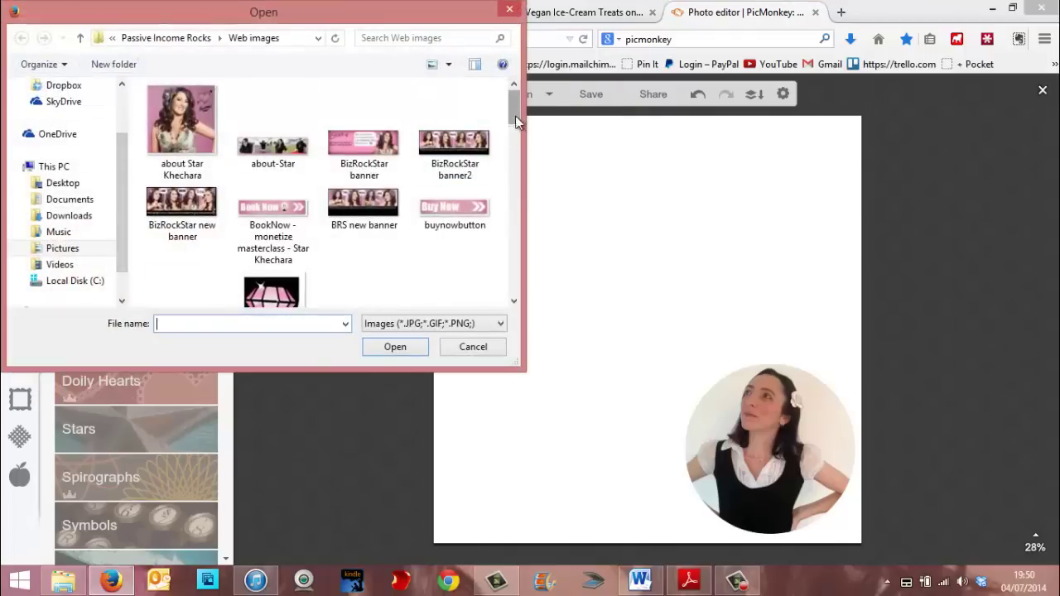
{"action": "mouse_move", "coordinate": [515, 115]}
{"action": "left_mouse_down"}
{"action": "mouse_move", "coordinate": [514, 292]}
{"action": "mouse_move", "coordinate": [515, 101]}
{"action": "left_mouse_up"}
{"action": "left_click", "coordinate": [175, 39]}
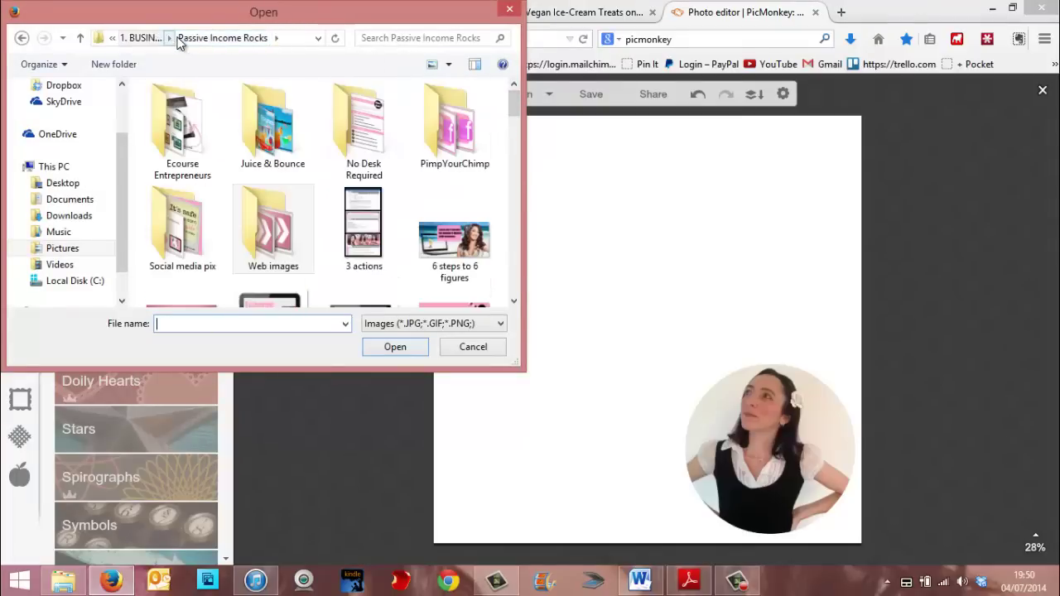
{"action": "left_click_drag", "start_coordinate": [514, 101], "coordinate": [514, 240]}
{"action": "left_click", "coordinate": [458, 207]}
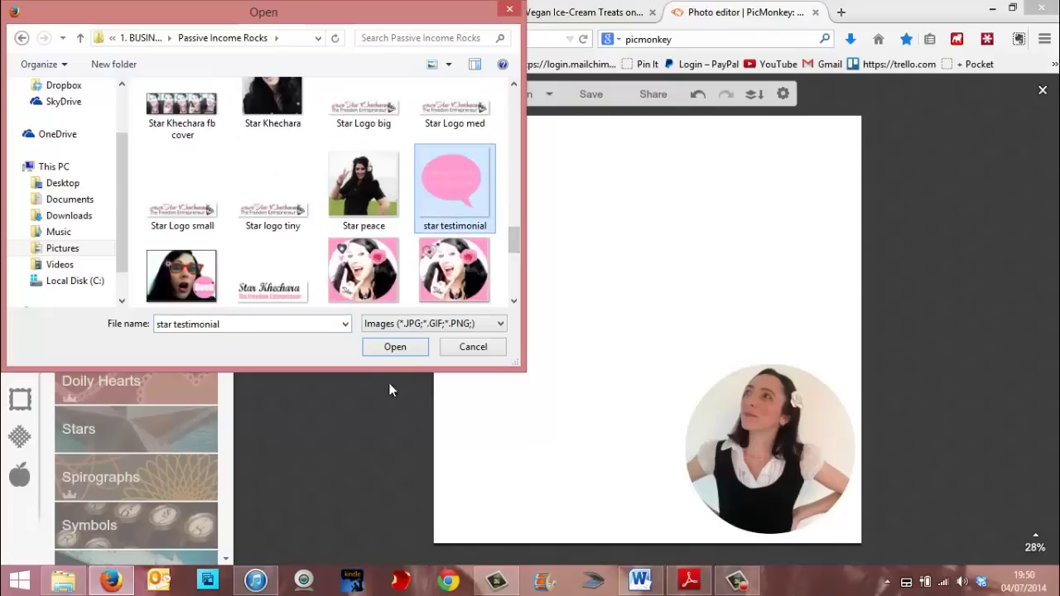
{"action": "left_click", "coordinate": [386, 348]}
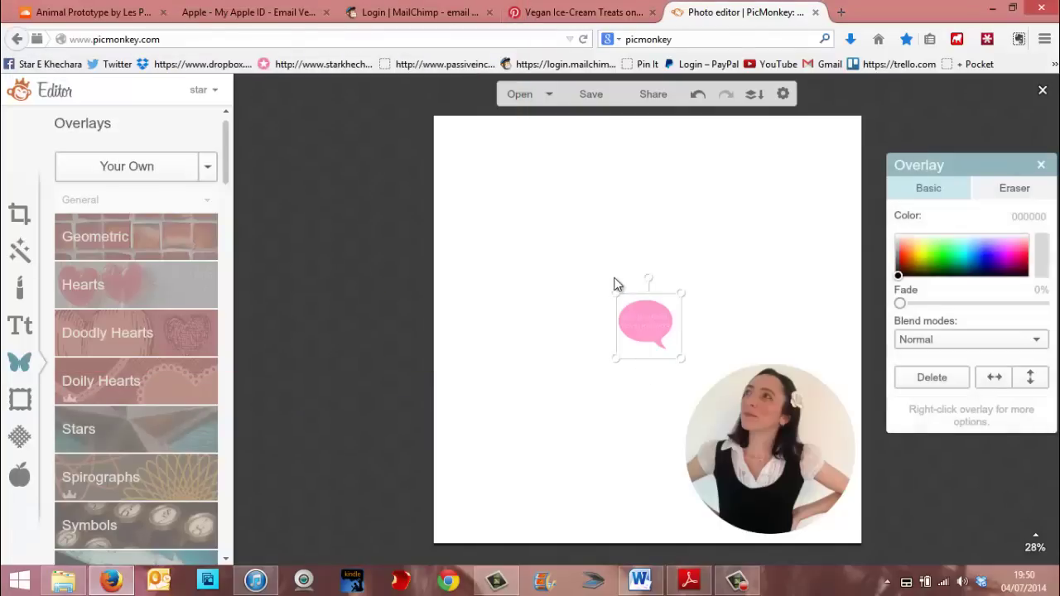
- Enlarge the bubble and resize the photo circle so the bubble's tail points to her from above-left
{"action": "left_click_drag", "start_coordinate": [522, 230], "coordinate": [348, 135]}
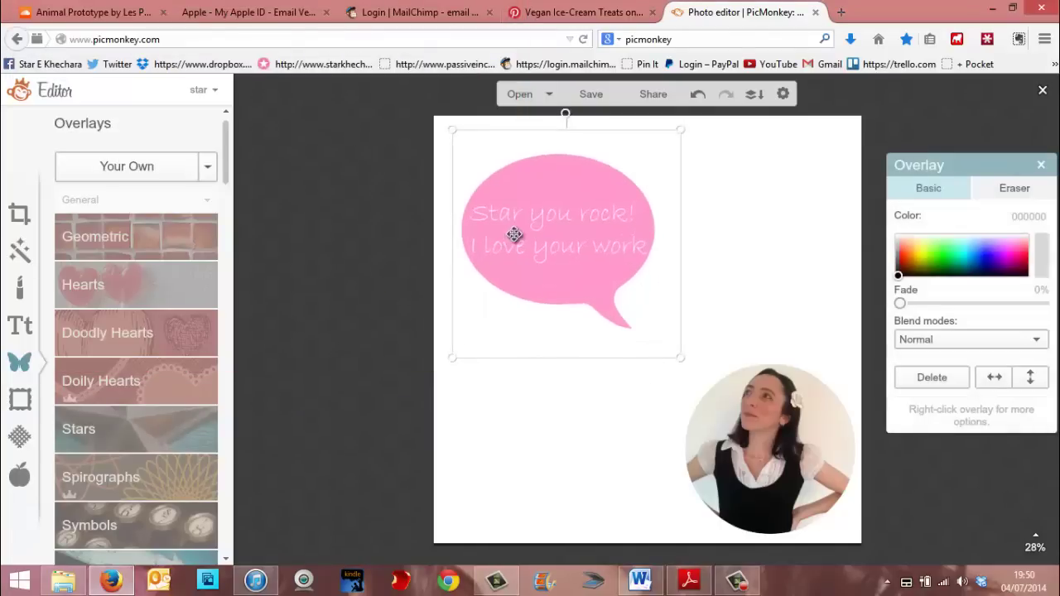
{"action": "left_click_drag", "start_coordinate": [514, 235], "coordinate": [495, 356]}
{"action": "left_click", "coordinate": [723, 419]}
{"action": "left_click_drag", "start_coordinate": [684, 365], "coordinate": [511, 246]}
{"action": "left_click", "coordinate": [505, 323]}
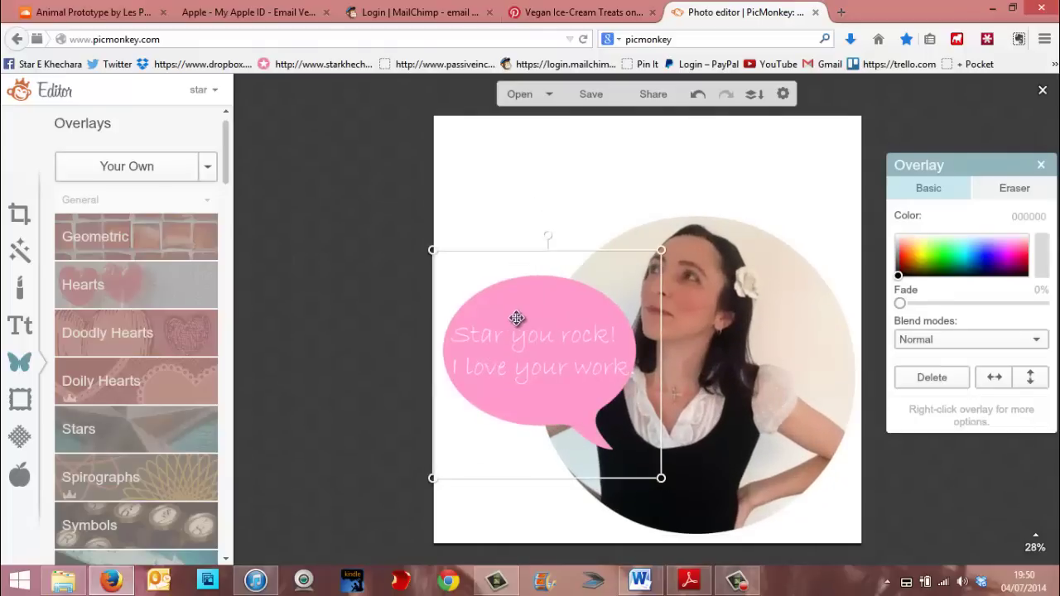
{"action": "left_click", "coordinate": [736, 326]}
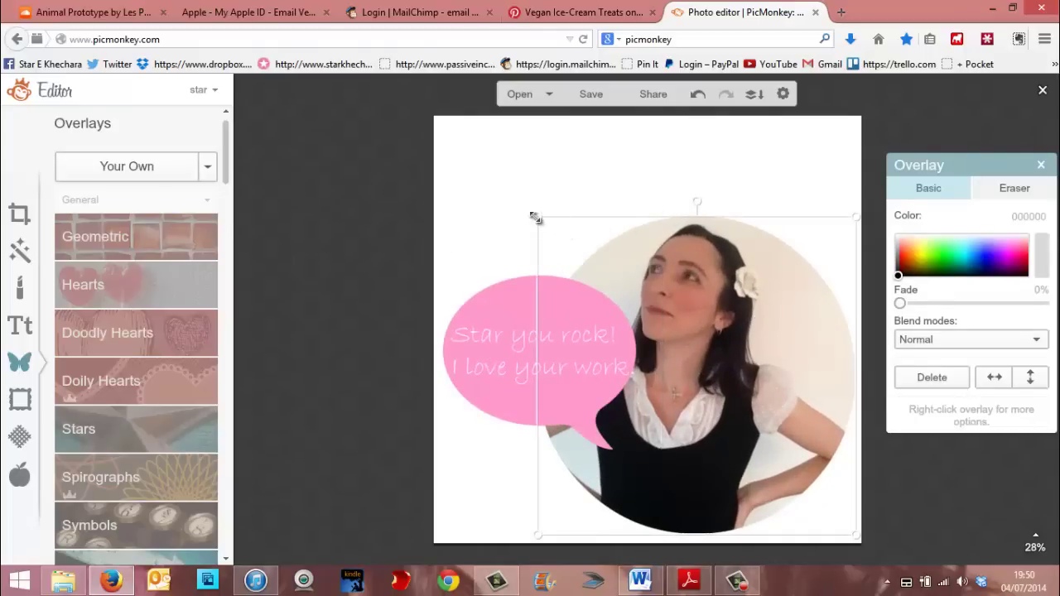
{"action": "left_click_drag", "start_coordinate": [535, 218], "coordinate": [611, 290]}
{"action": "left_click_drag", "start_coordinate": [530, 320], "coordinate": [600, 230]}
{"action": "left_click", "coordinate": [481, 421]}
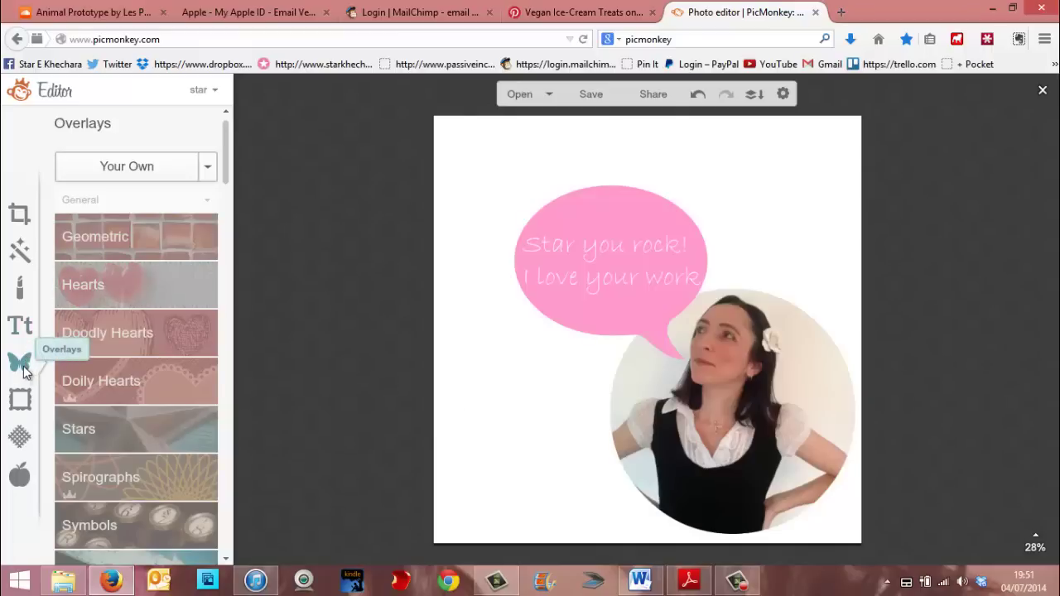
- Crop the canvas to 1670 × 1652, trimming empty space above and left of the bubble
{"action": "left_click", "coordinate": [23, 214]}
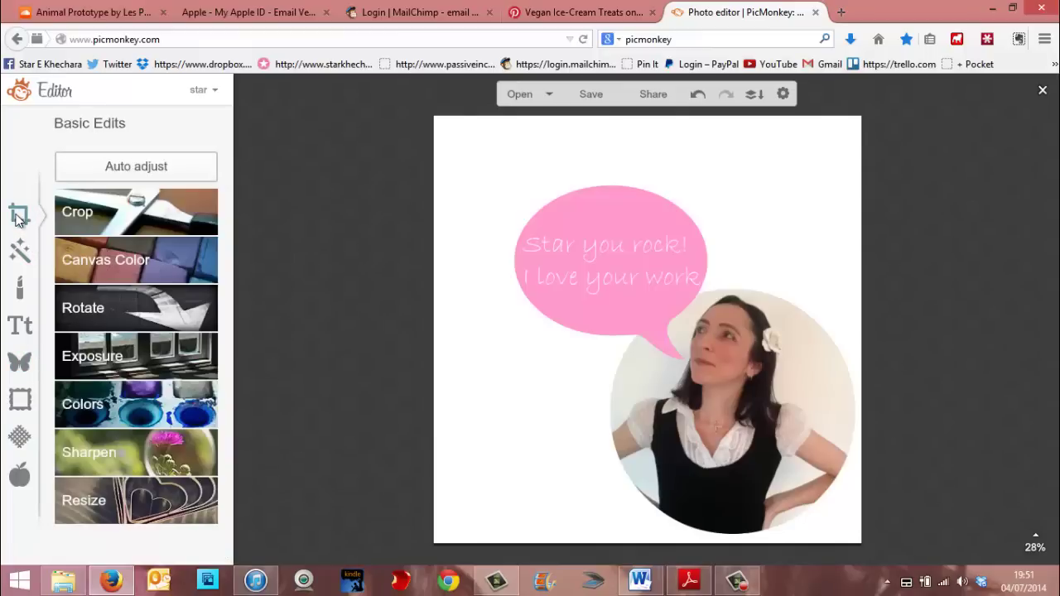
{"action": "left_click", "coordinate": [111, 217]}
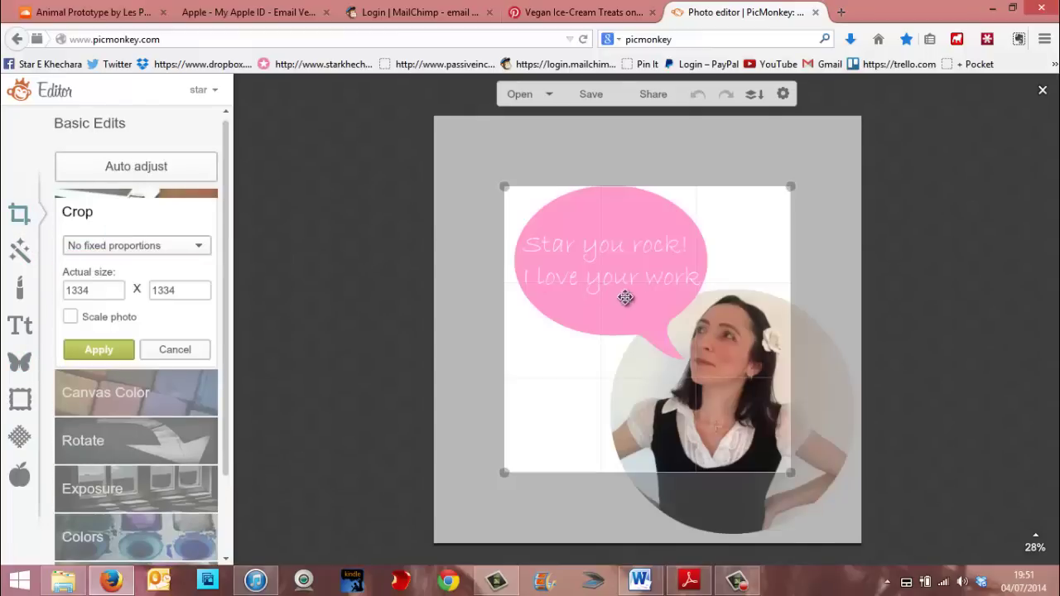
{"action": "left_click_drag", "start_coordinate": [789, 473], "coordinate": [860, 535]}
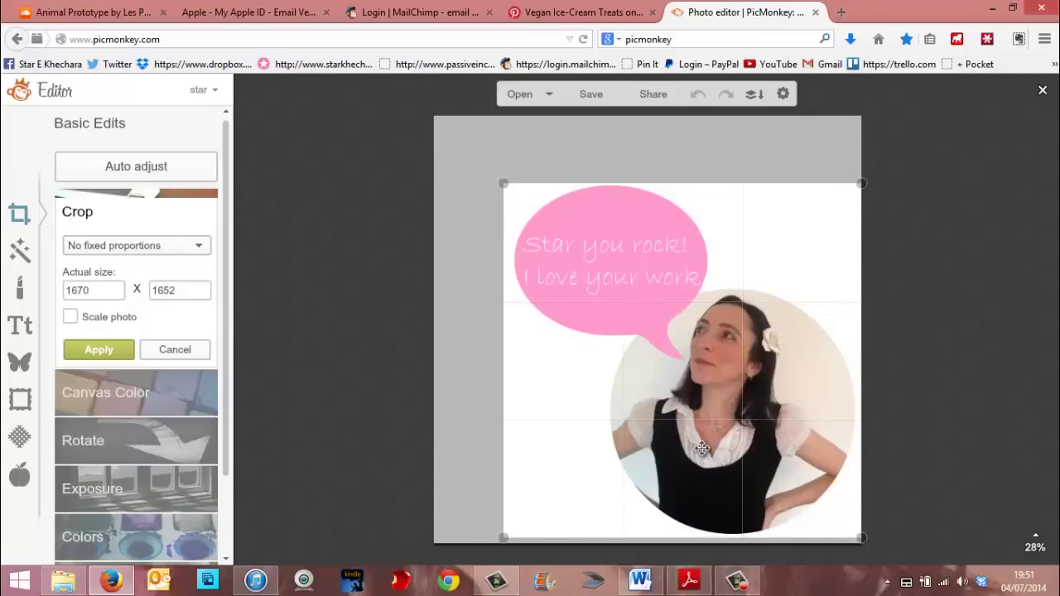
{"action": "left_click", "coordinate": [98, 349]}
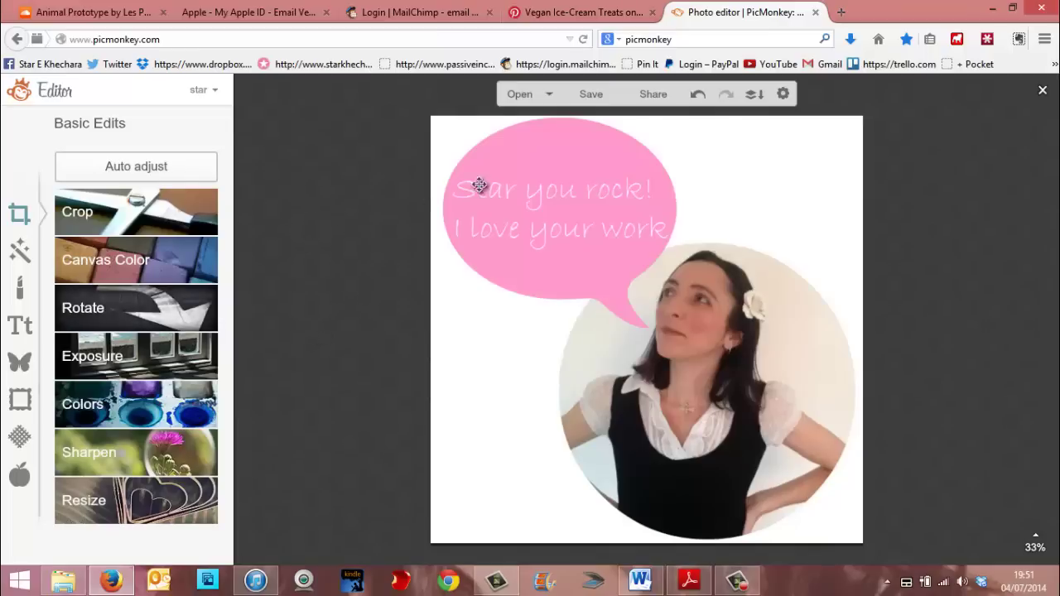
- Save the composite to the computer at Sean quality as 'testimonial pic'
{"action": "left_click", "coordinate": [593, 100]}
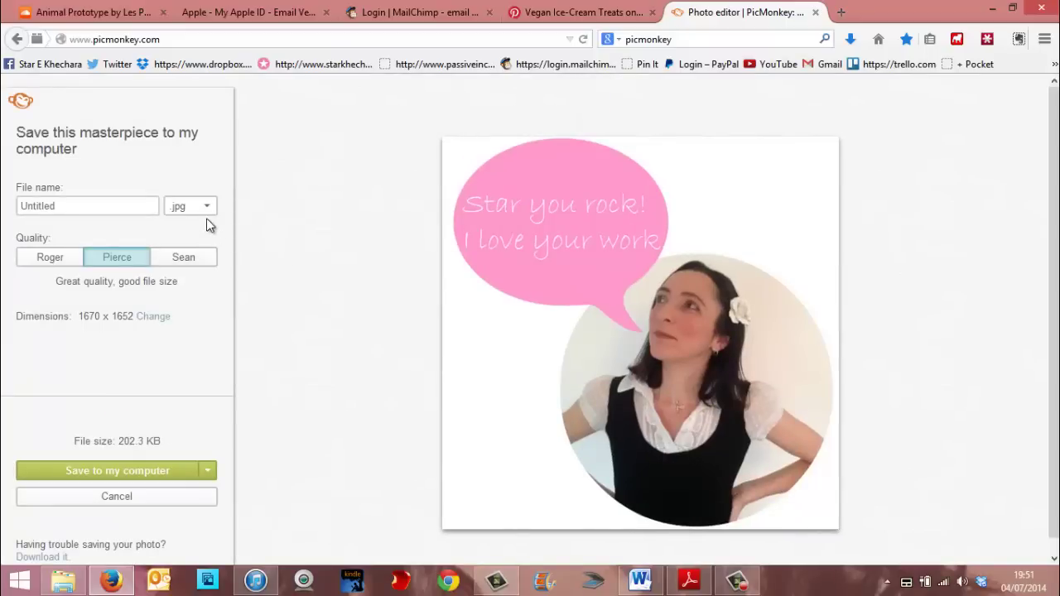
{"action": "left_click", "coordinate": [184, 259]}
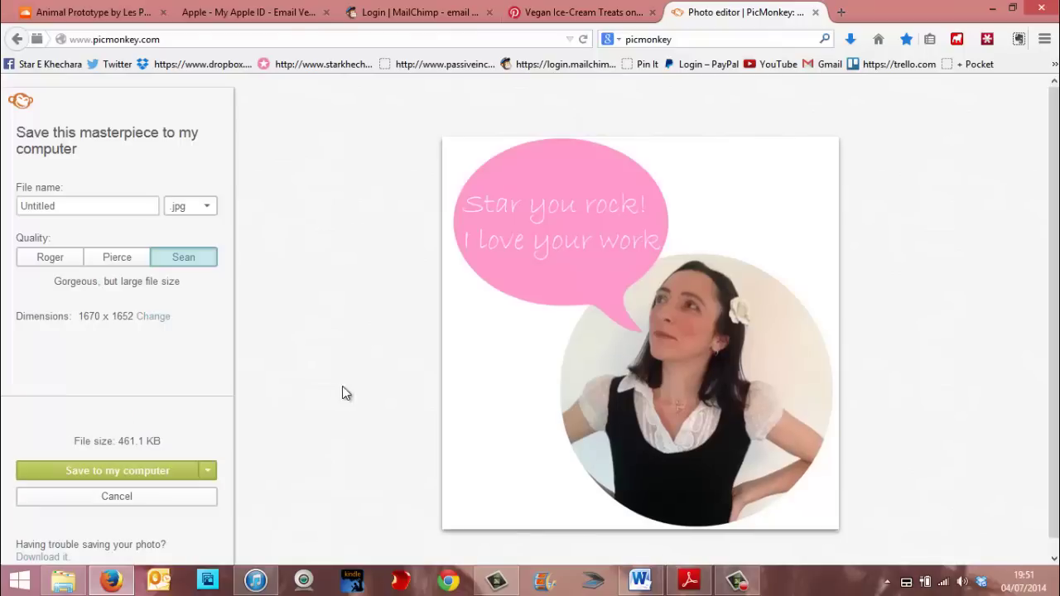
{"action": "left_click", "coordinate": [161, 470]}
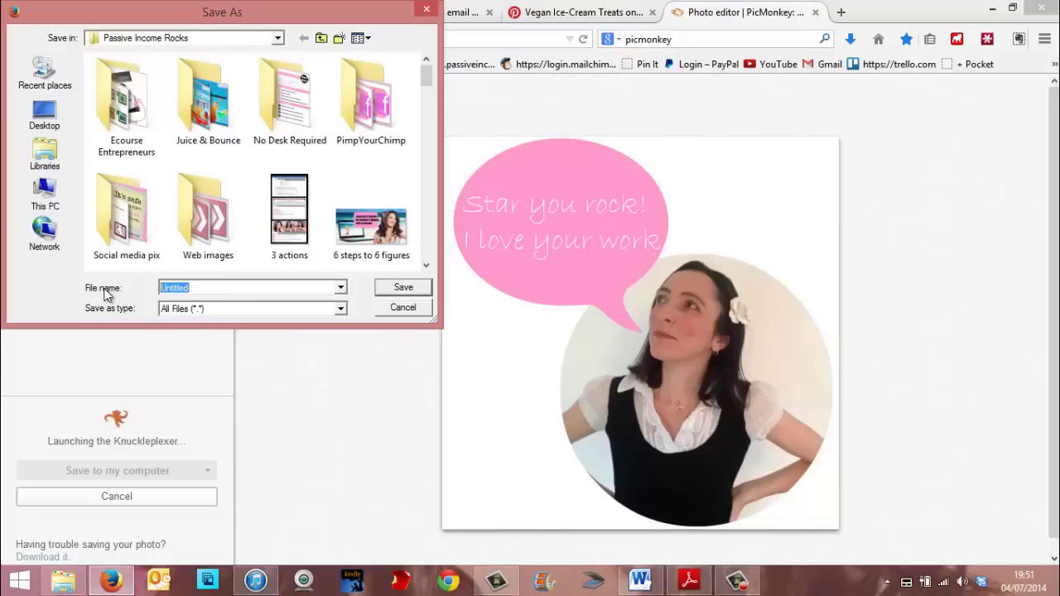
{"action": "type", "text": "tet"}
{"action": "key", "text": "BackSpace"}
{"action": "type", "text": "stuimonli"}
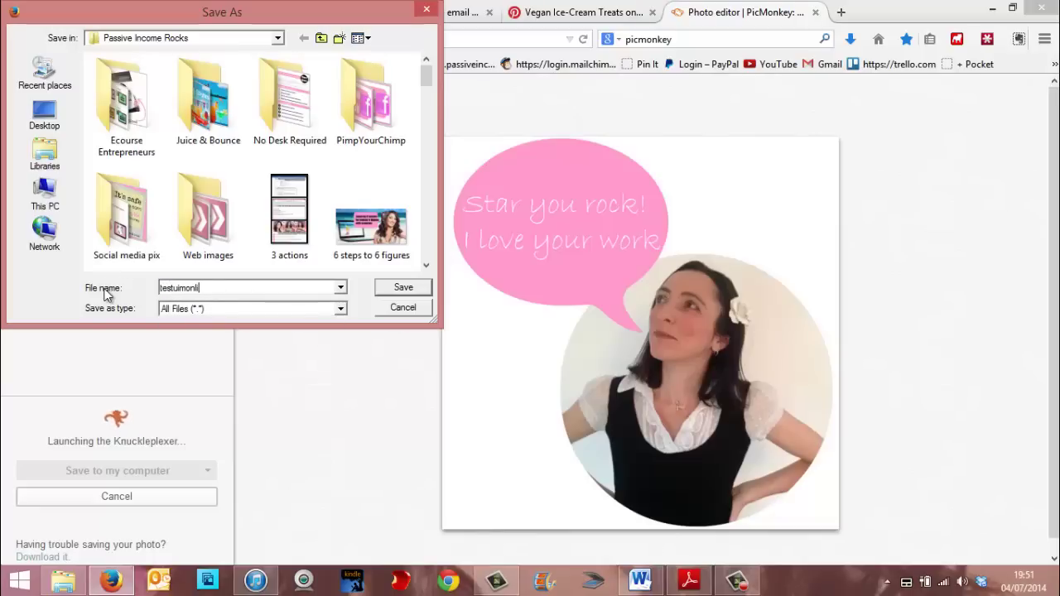
{"action": "key", "text": "BackSpace"}
{"action": "key", "text": "BackSpace"}
{"action": "key", "text": "BackSpace"}
{"action": "key", "text": "BackSpace"}
{"action": "key", "text": "BackSpace"}
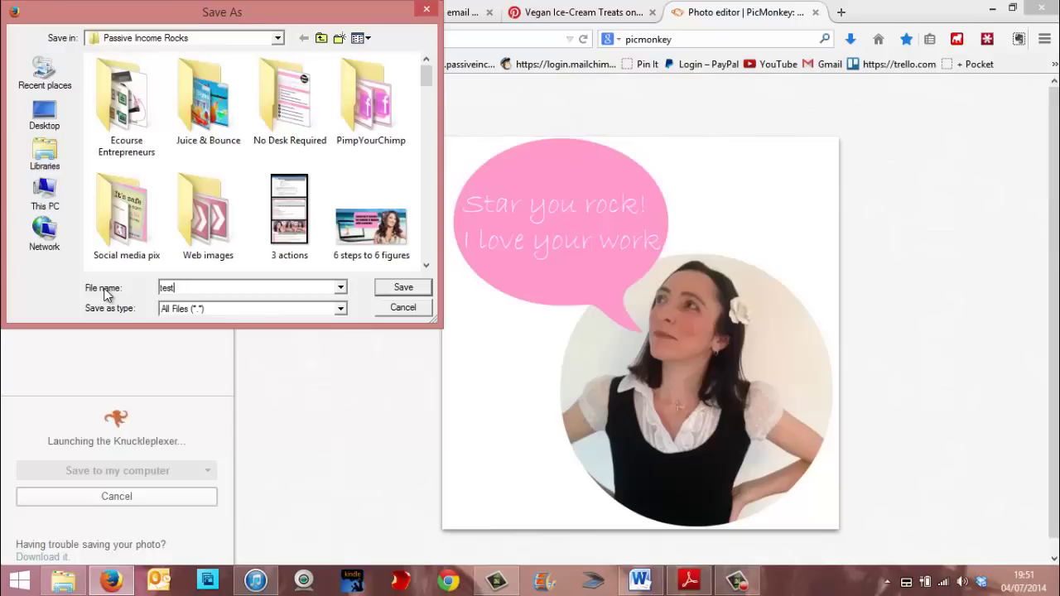
{"action": "type", "text": "imonial pic"}
{"action": "left_click", "coordinate": [396, 288]}
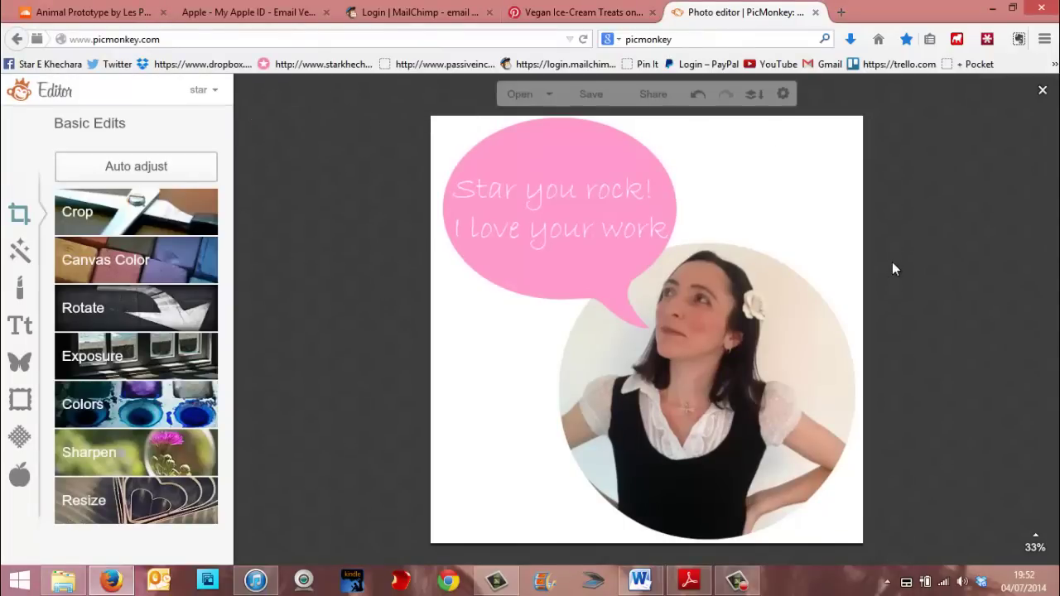
- Toggle Transparent canvas on then off, keeping the white background, and close the editor
{"action": "left_click", "coordinate": [123, 262]}
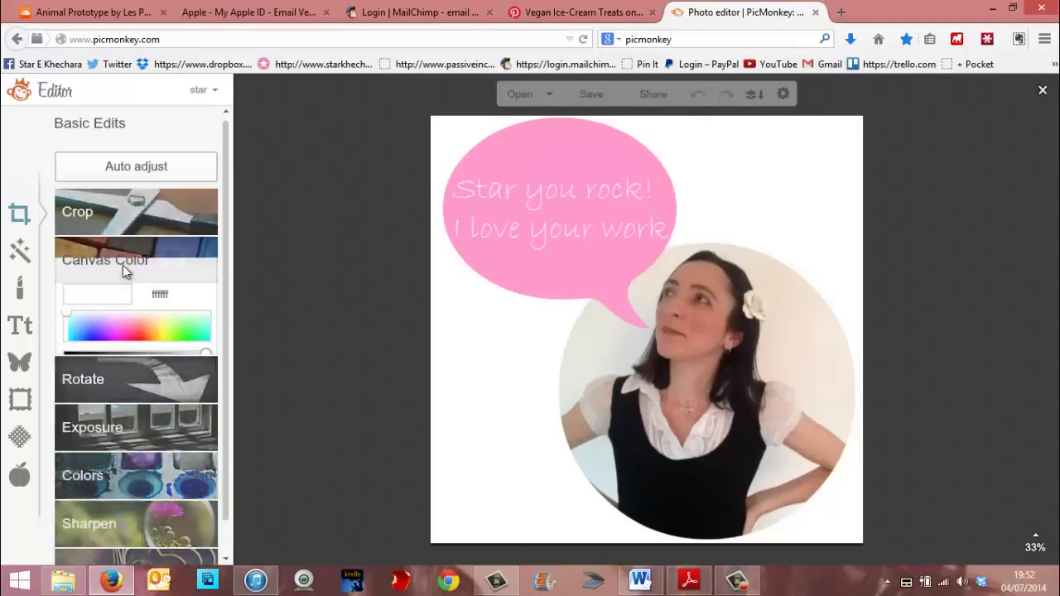
{"action": "left_click", "coordinate": [71, 377]}
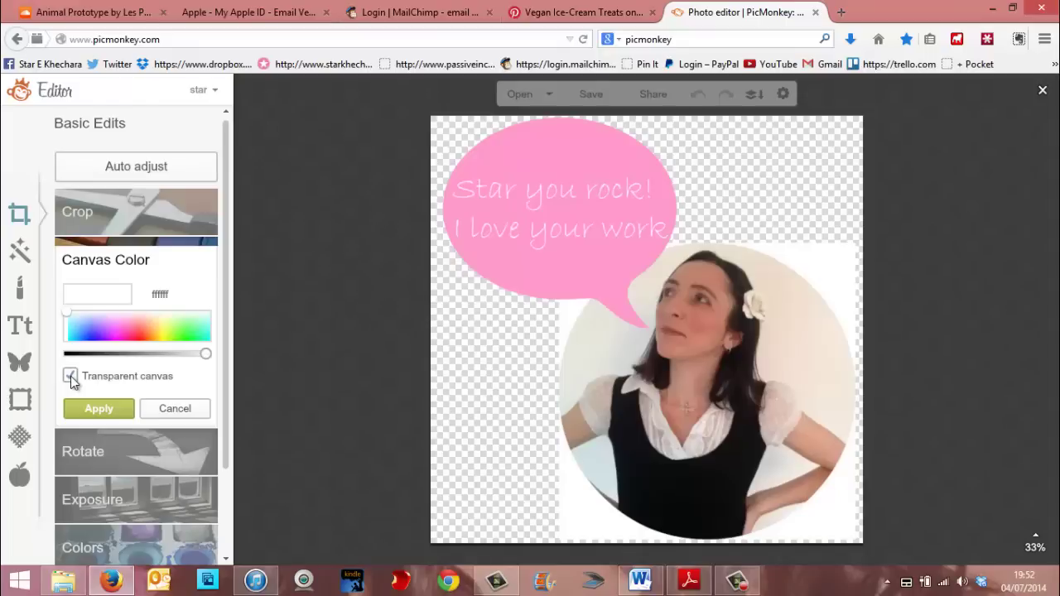
{"action": "left_click", "coordinate": [70, 376]}
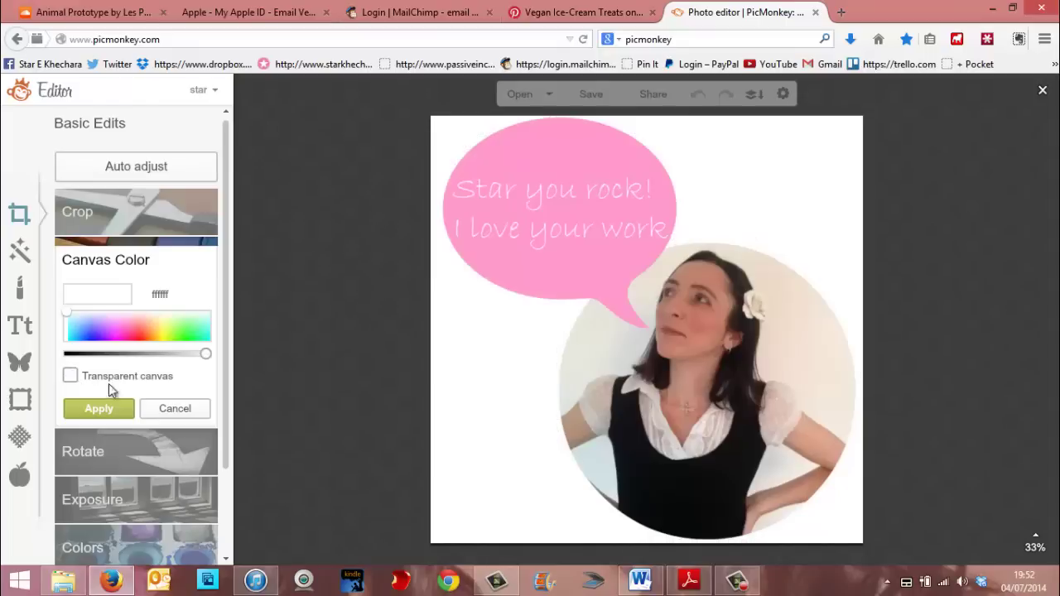
{"action": "left_click", "coordinate": [1044, 91]}
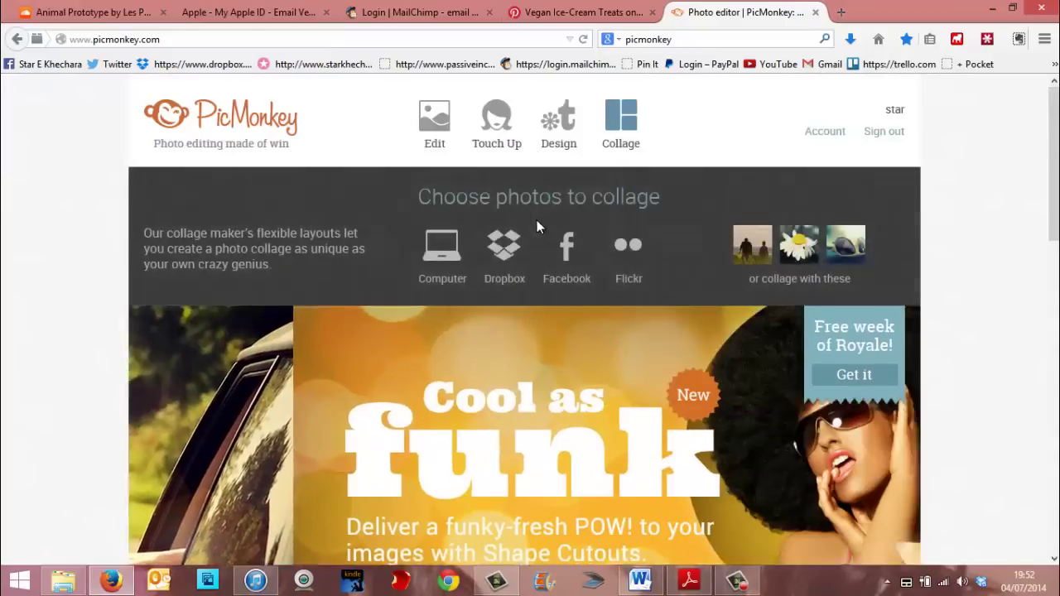
- Open Picture 2 from the Pictures > Logitech Webcam folder in the PicMonkey editor
{"action": "mouse_move", "coordinate": [480, 166]}
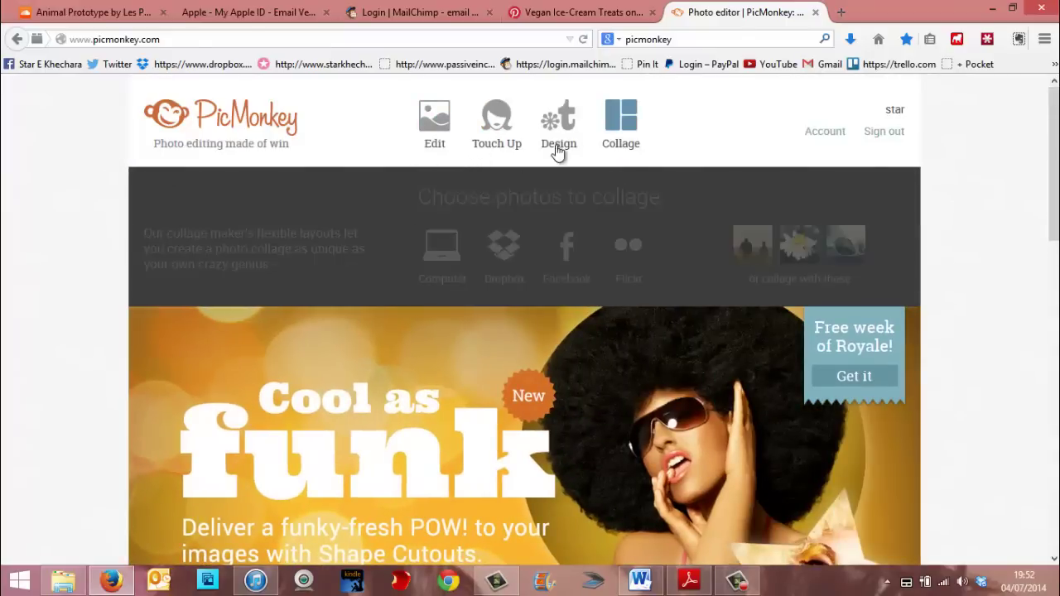
{"action": "left_click", "coordinate": [435, 120]}
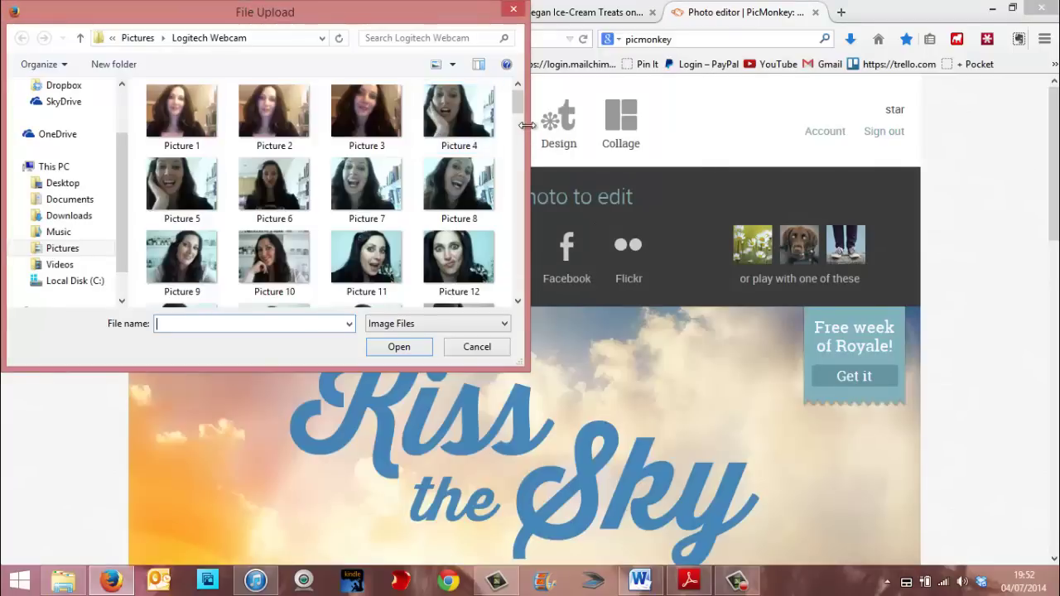
{"action": "mouse_move", "coordinate": [520, 113]}
{"action": "left_mouse_down"}
{"action": "mouse_move", "coordinate": [514, 298]}
{"action": "mouse_move", "coordinate": [514, 95]}
{"action": "left_mouse_up"}
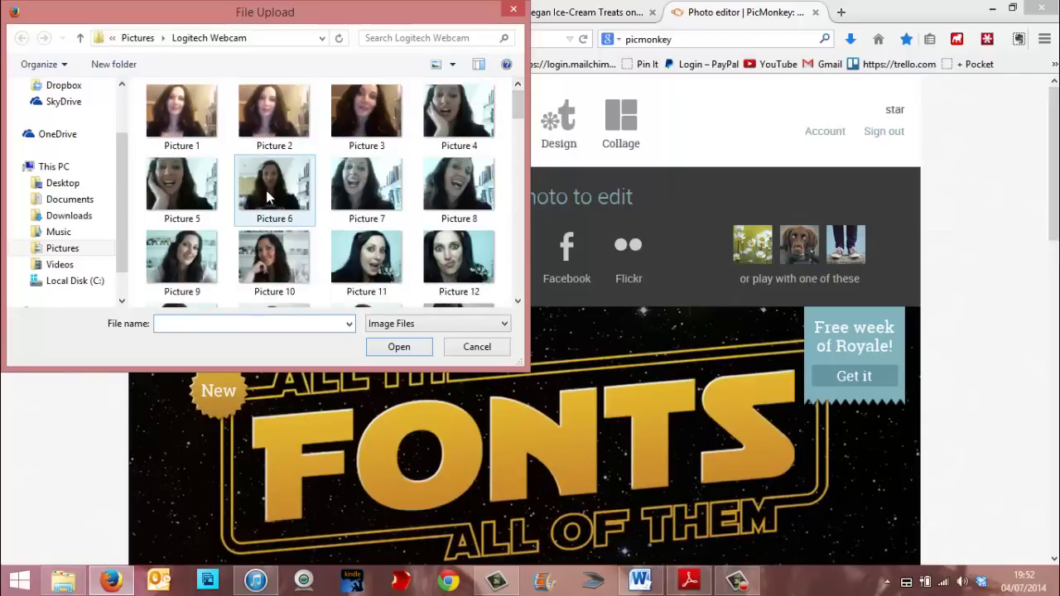
{"action": "left_click", "coordinate": [270, 126]}
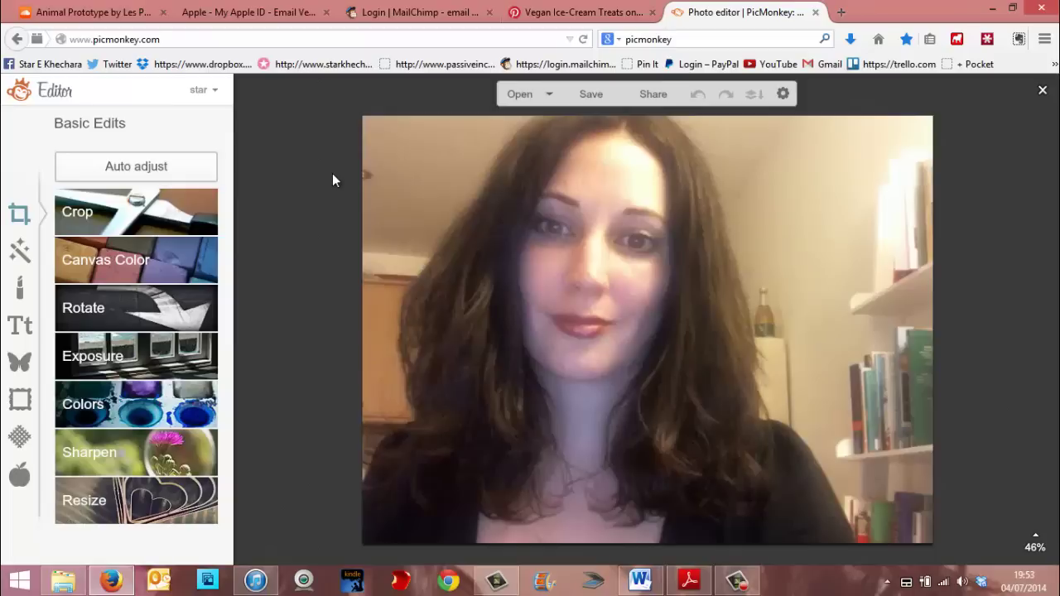
- Crop the webcam photo to a 1000 × 1000 square framing her face
{"action": "left_click", "coordinate": [172, 231]}
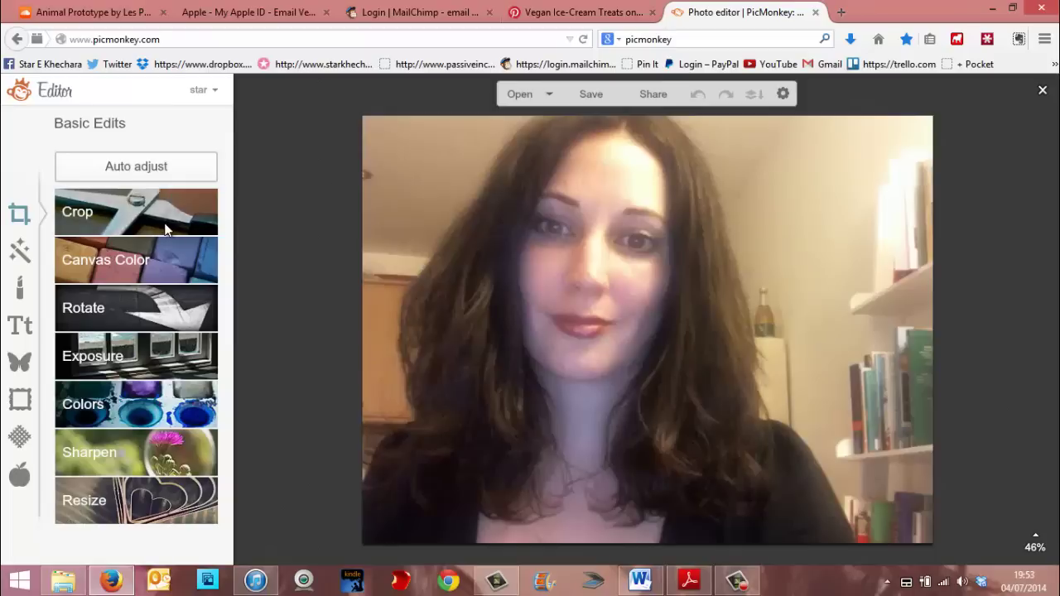
{"action": "left_click_drag", "start_coordinate": [674, 323], "coordinate": [634, 265]}
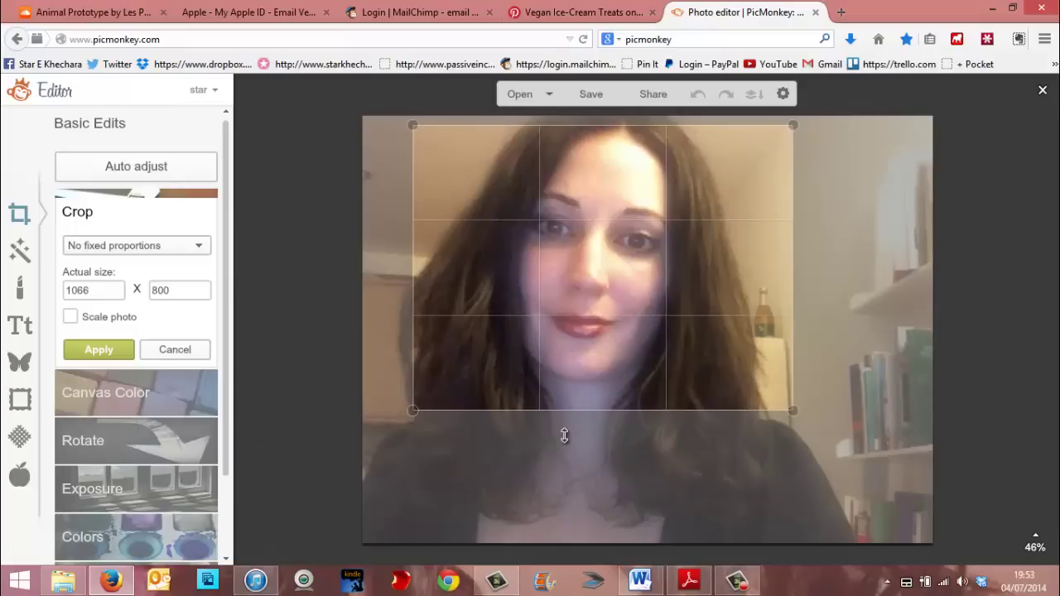
{"action": "left_click_drag", "start_coordinate": [563, 426], "coordinate": [570, 512]}
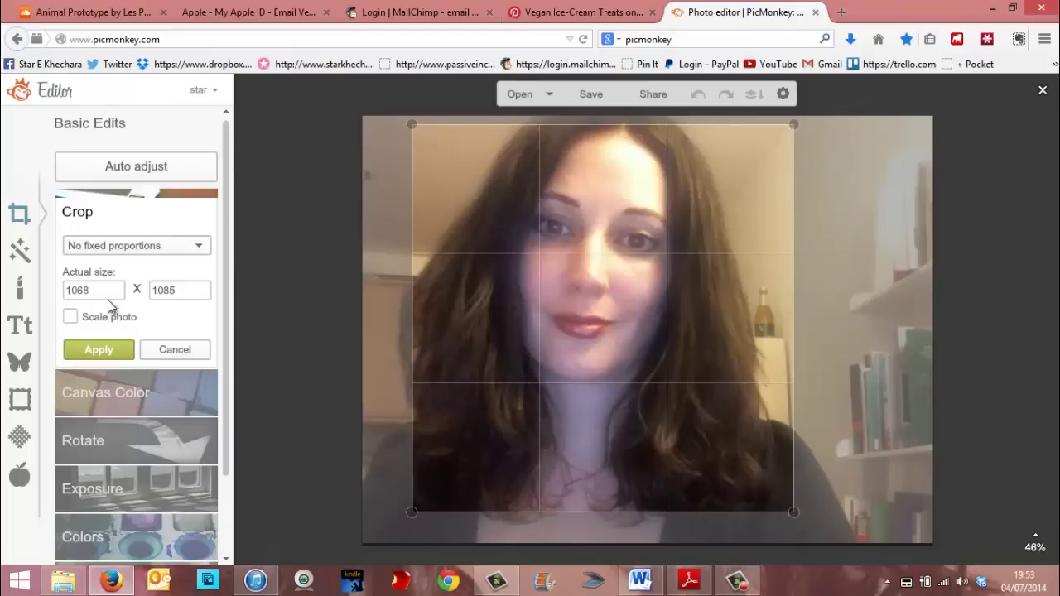
{"action": "left_click_drag", "start_coordinate": [99, 295], "coordinate": [50, 299]}
{"action": "type", "text": "1000"}
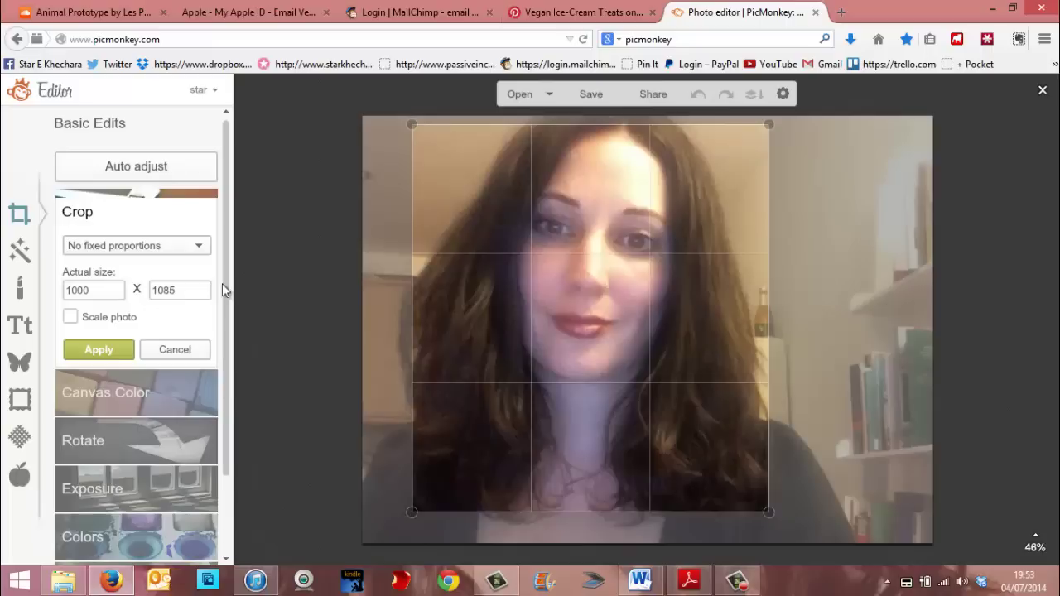
{"action": "key", "text": "Tab"}
{"action": "type", "text": "1000"}
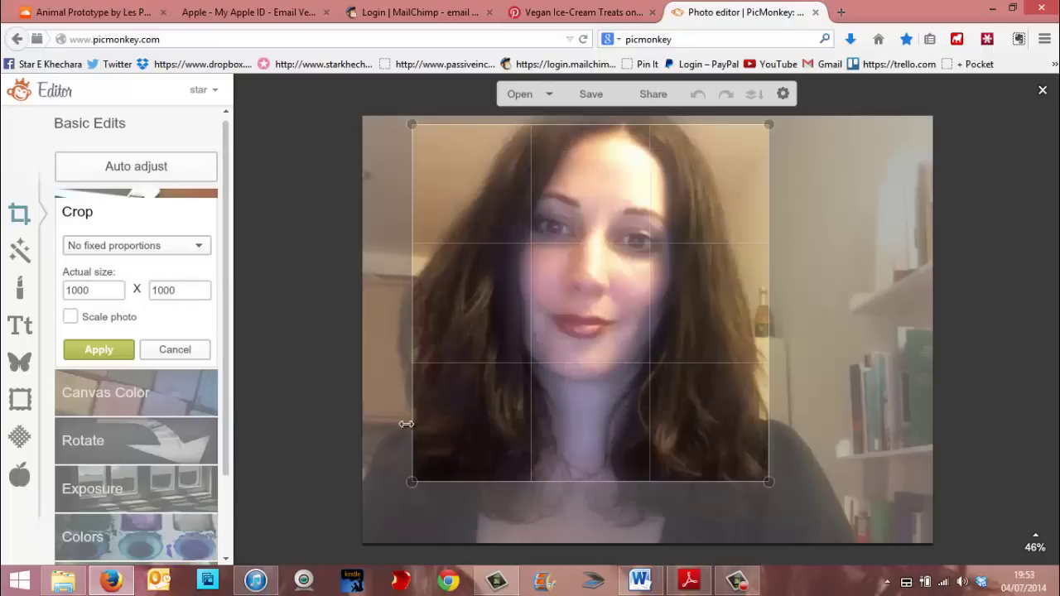
{"action": "left_click", "coordinate": [113, 355]}
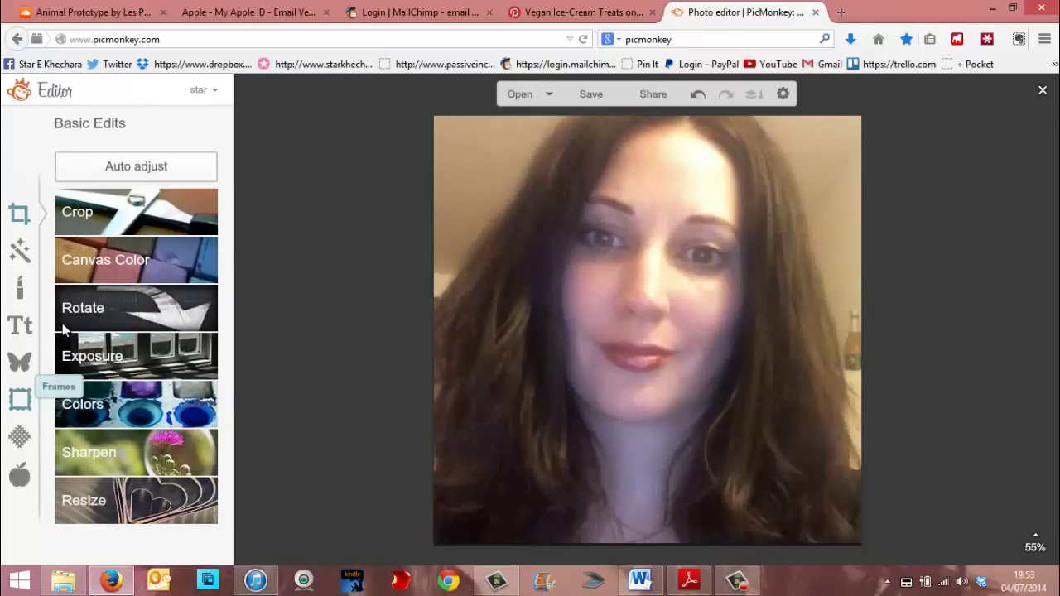
- Apply Rounded Corners at full radius with transparent corners to make the photo a circle
{"action": "left_click", "coordinate": [21, 401]}
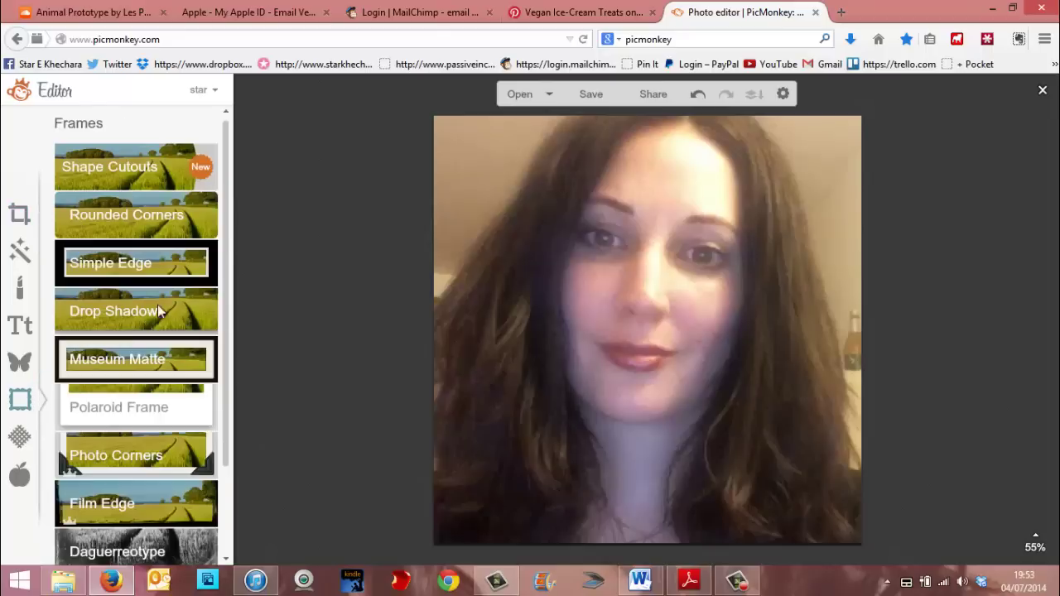
{"action": "left_click", "coordinate": [139, 219]}
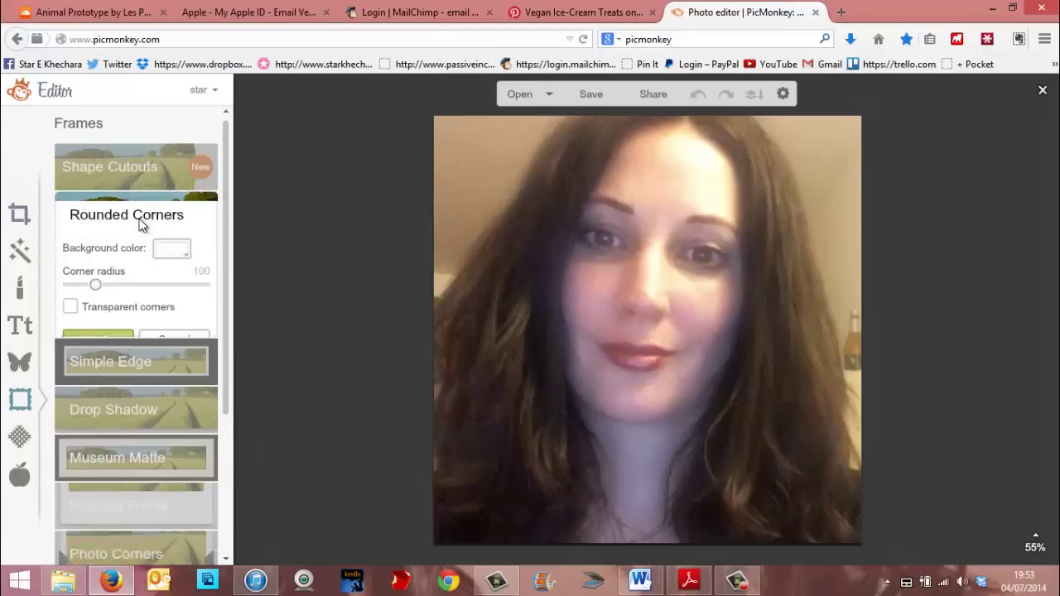
{"action": "left_click_drag", "start_coordinate": [96, 284], "coordinate": [236, 287]}
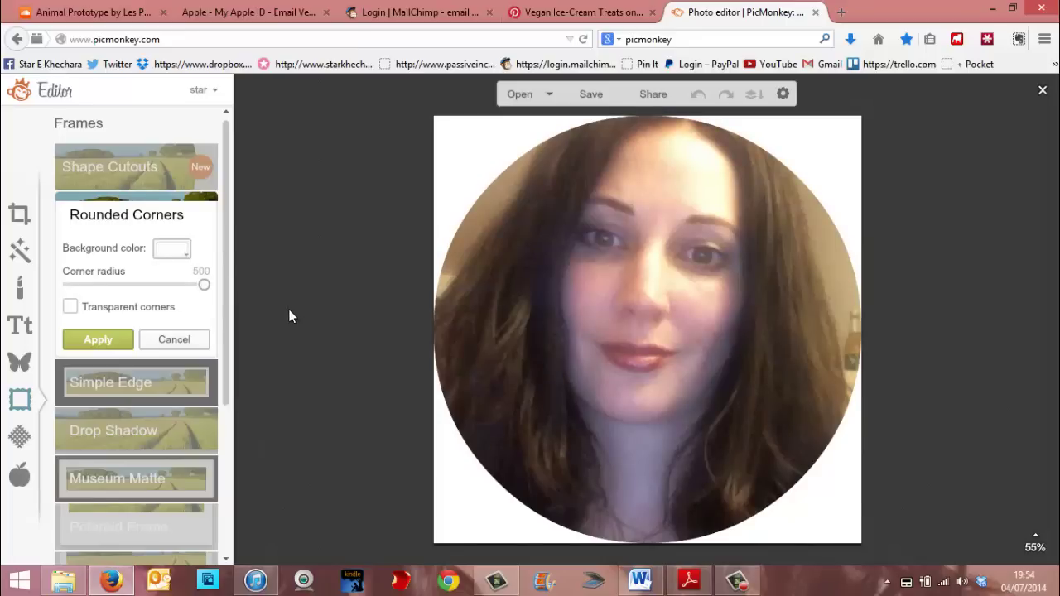
{"action": "left_click", "coordinate": [187, 255]}
{"action": "left_click", "coordinate": [191, 352]}
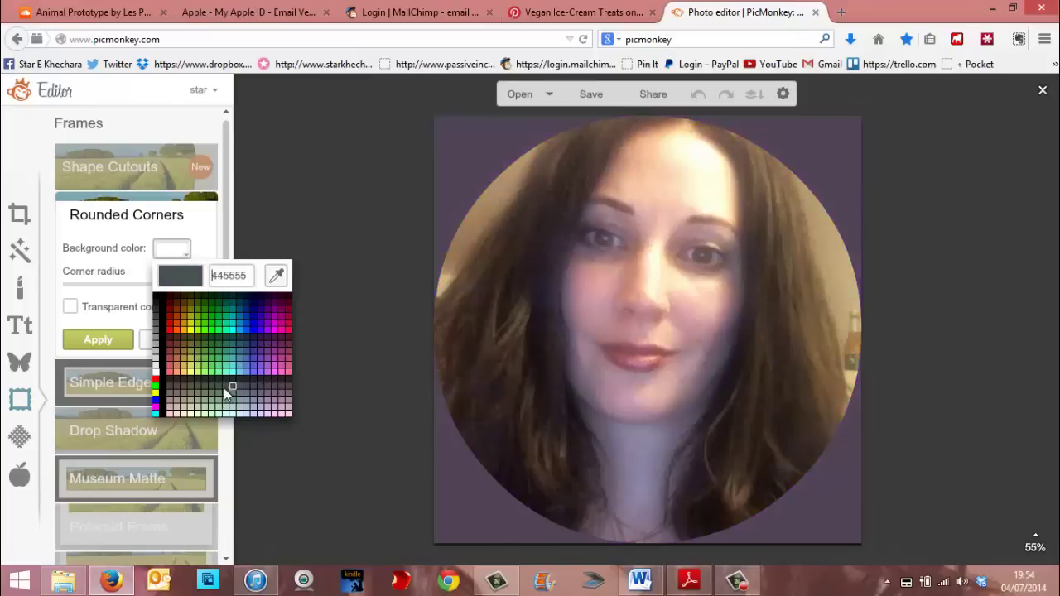
{"action": "left_click", "coordinate": [252, 329]}
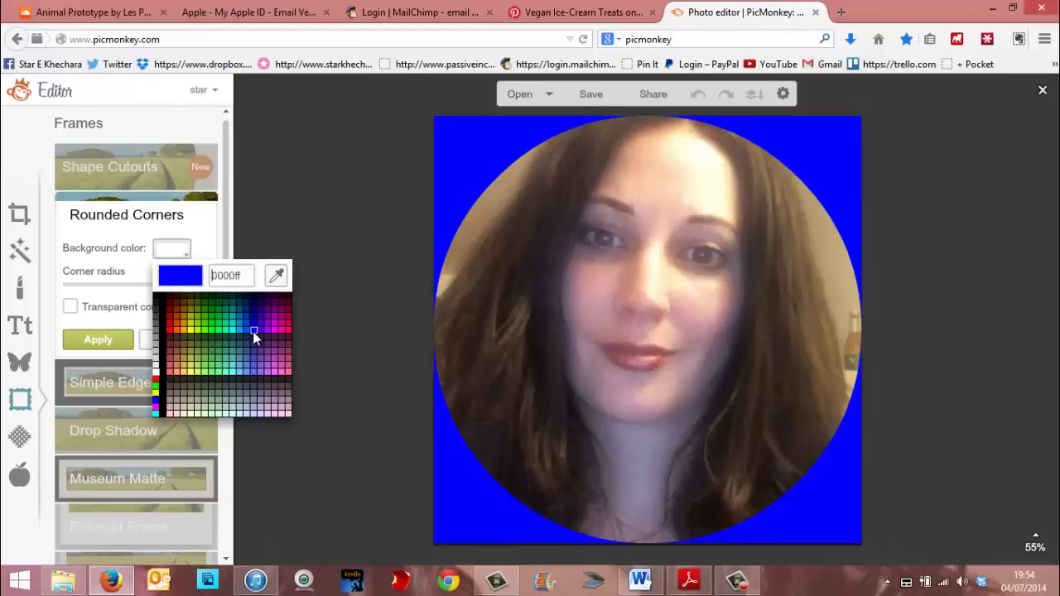
{"action": "left_click", "coordinate": [298, 222]}
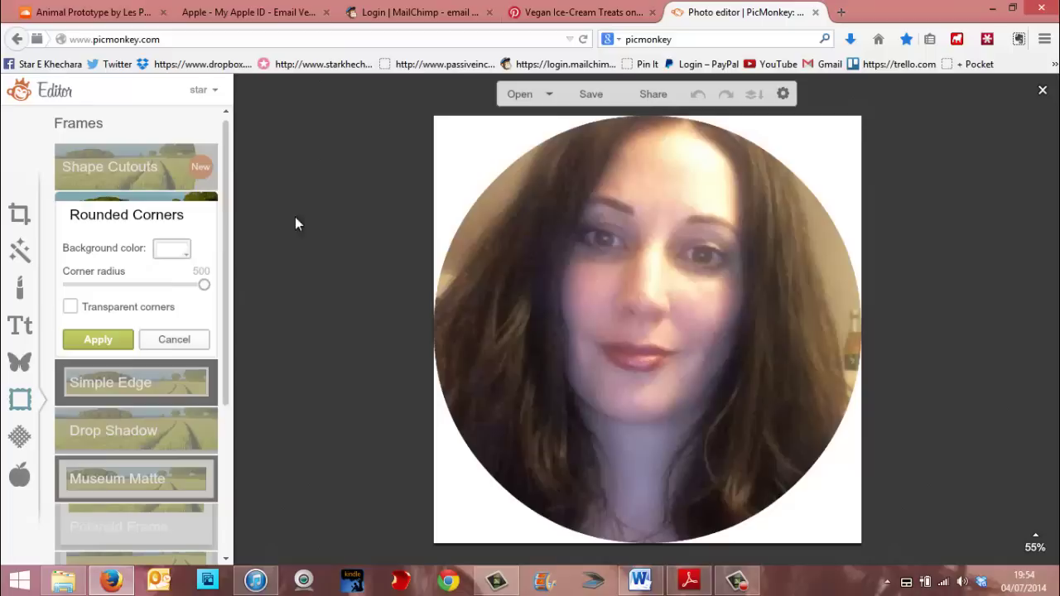
{"action": "left_click", "coordinate": [70, 308]}
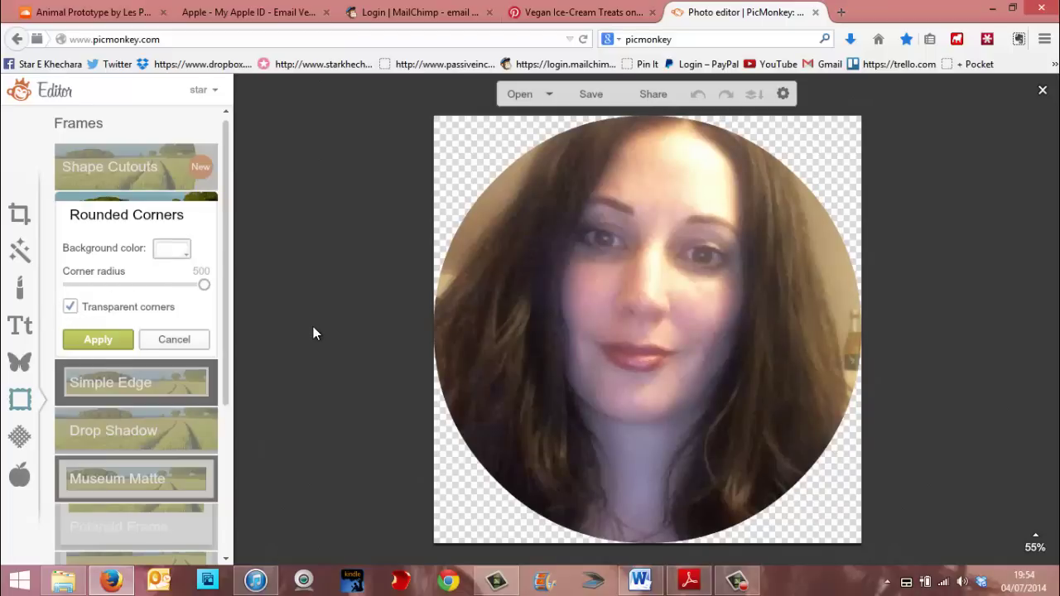
{"action": "left_click", "coordinate": [105, 343]}
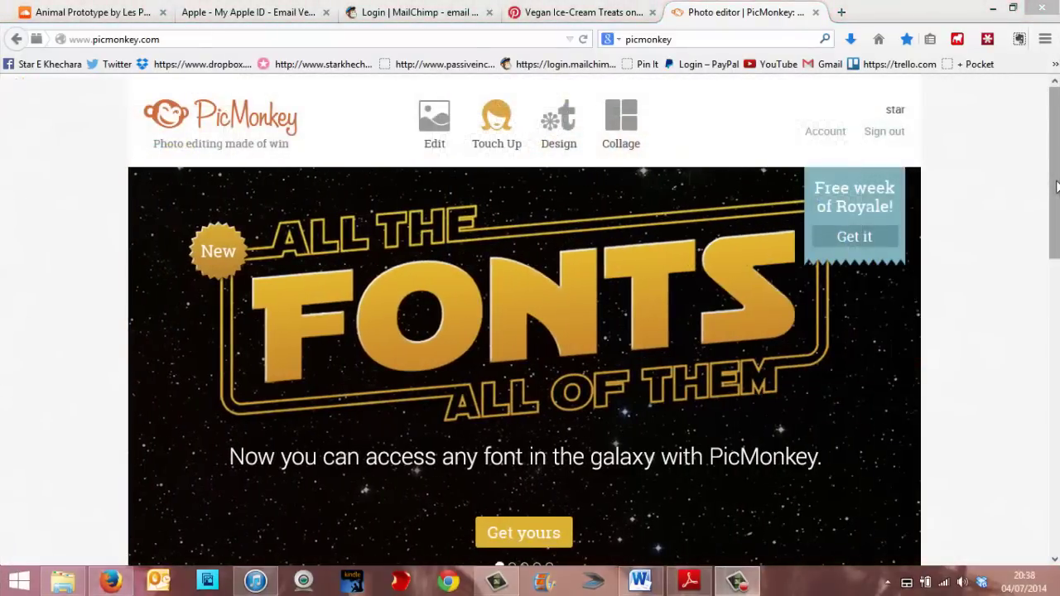
- Start a blank square design canvas and open the Your Own overlay file picker
{"action": "left_click", "coordinate": [643, 146]}
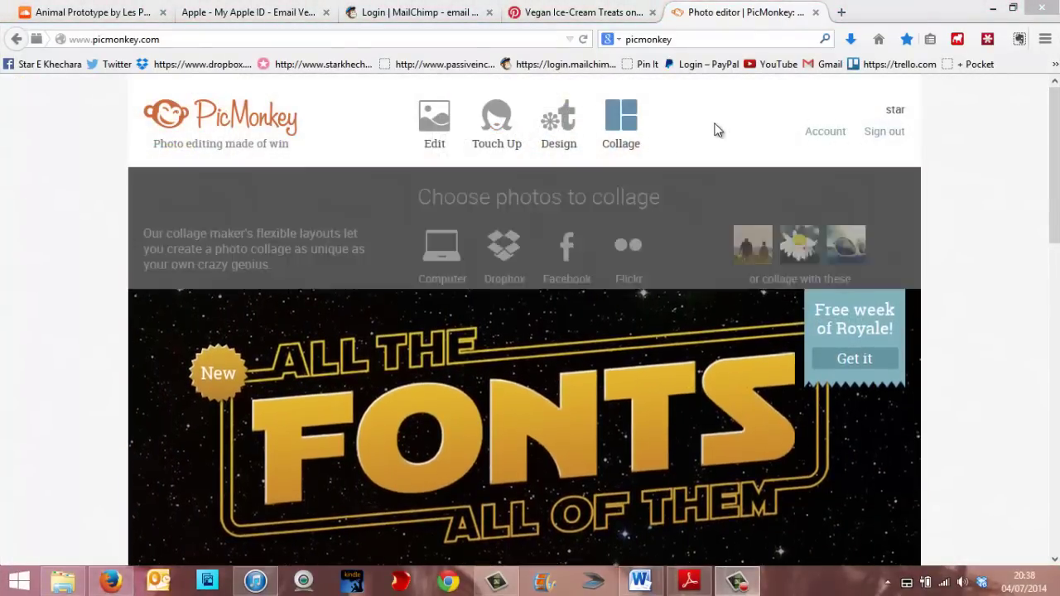
{"action": "left_click", "coordinate": [569, 133]}
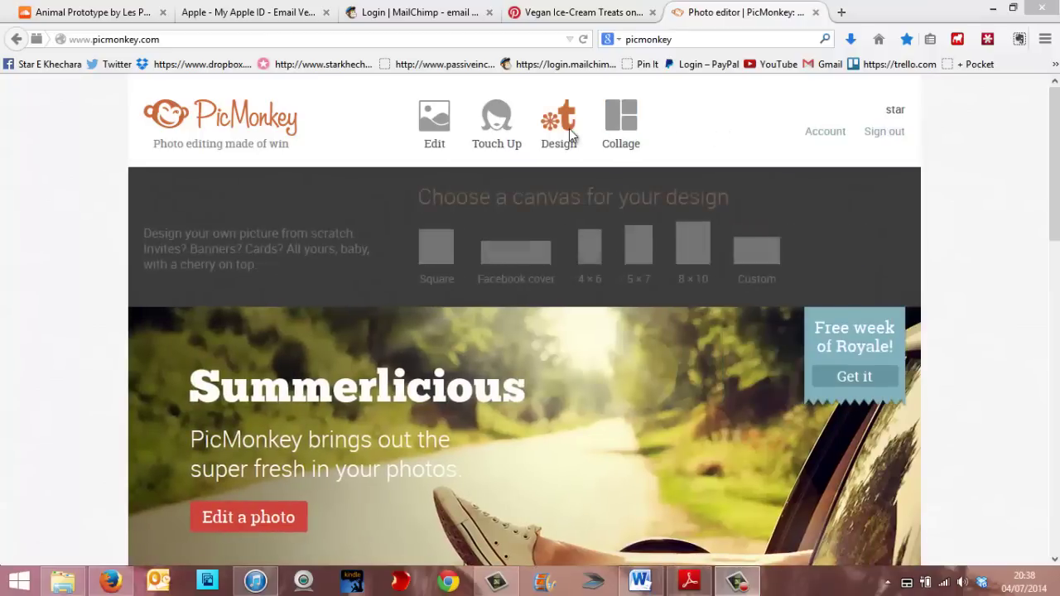
{"action": "left_click", "coordinate": [569, 133]}
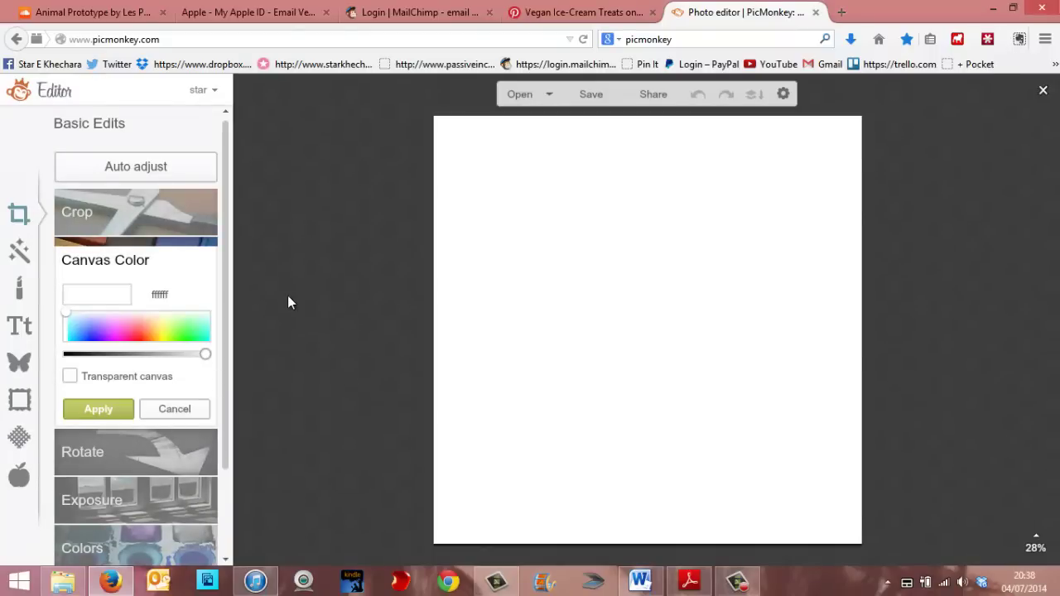
{"action": "left_click", "coordinate": [19, 361]}
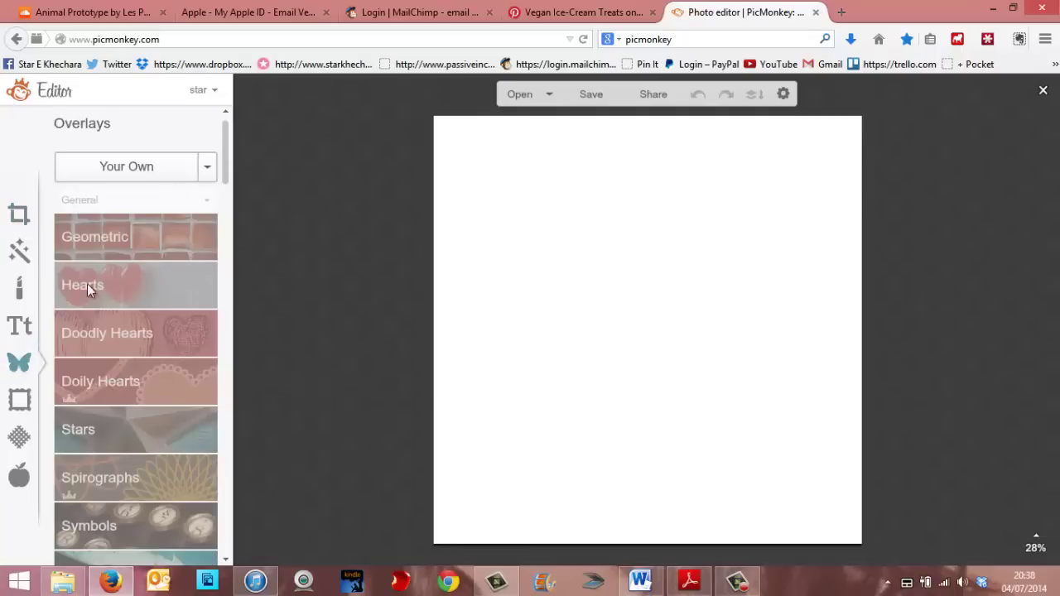
{"action": "left_click", "coordinate": [126, 170]}
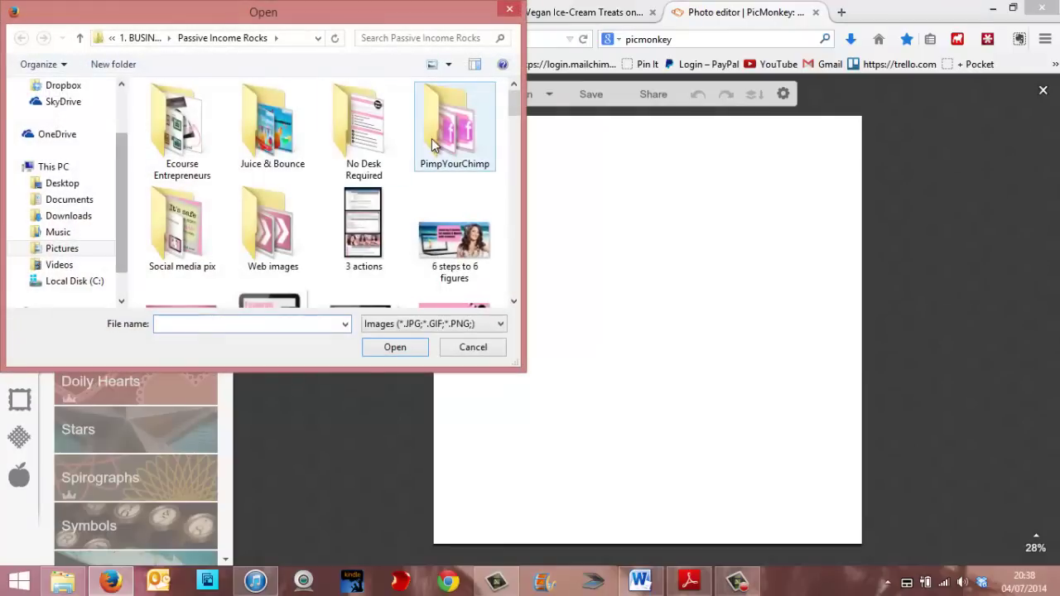
- Load the 'star face' image onto the canvas as an overlay
{"action": "left_click_drag", "start_coordinate": [514, 105], "coordinate": [510, 205]}
{"action": "left_click", "coordinate": [454, 217]}
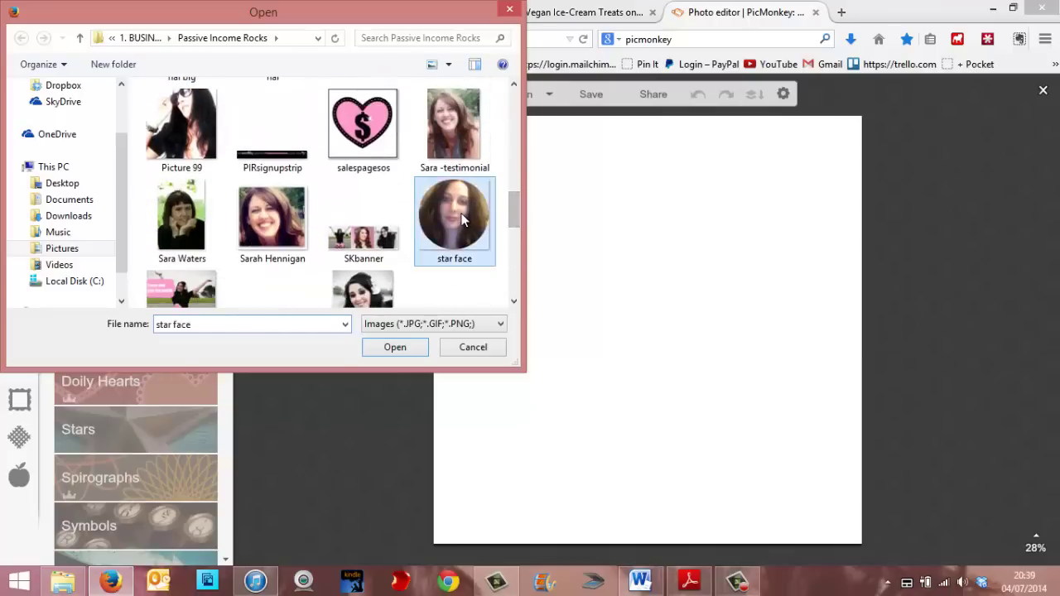
{"action": "left_click", "coordinate": [396, 349]}
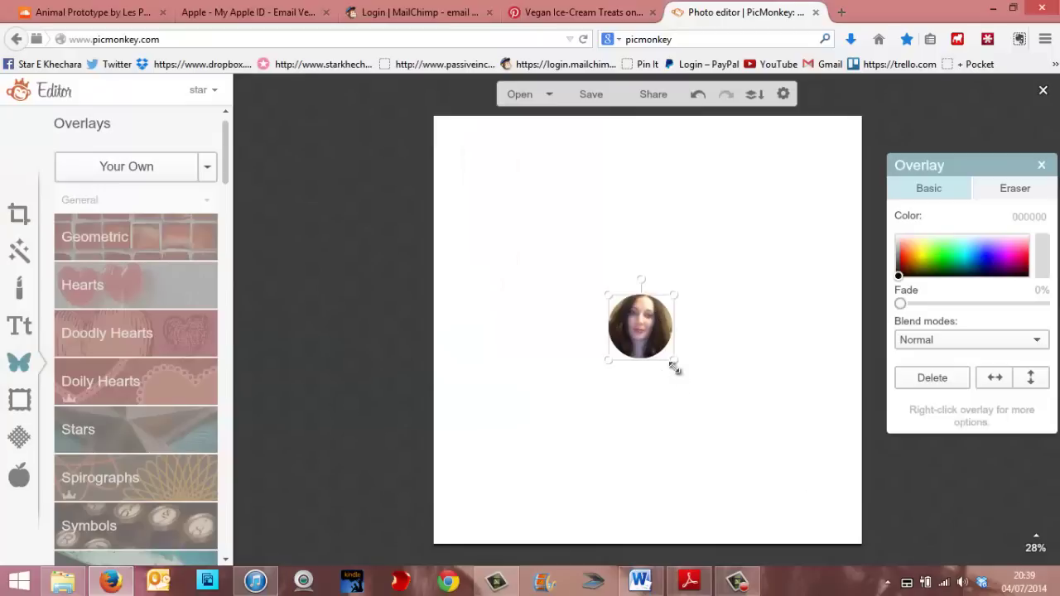
- Enlarge the round photo overlay and move it toward the lower right
{"action": "left_click_drag", "start_coordinate": [679, 367], "coordinate": [824, 509]}
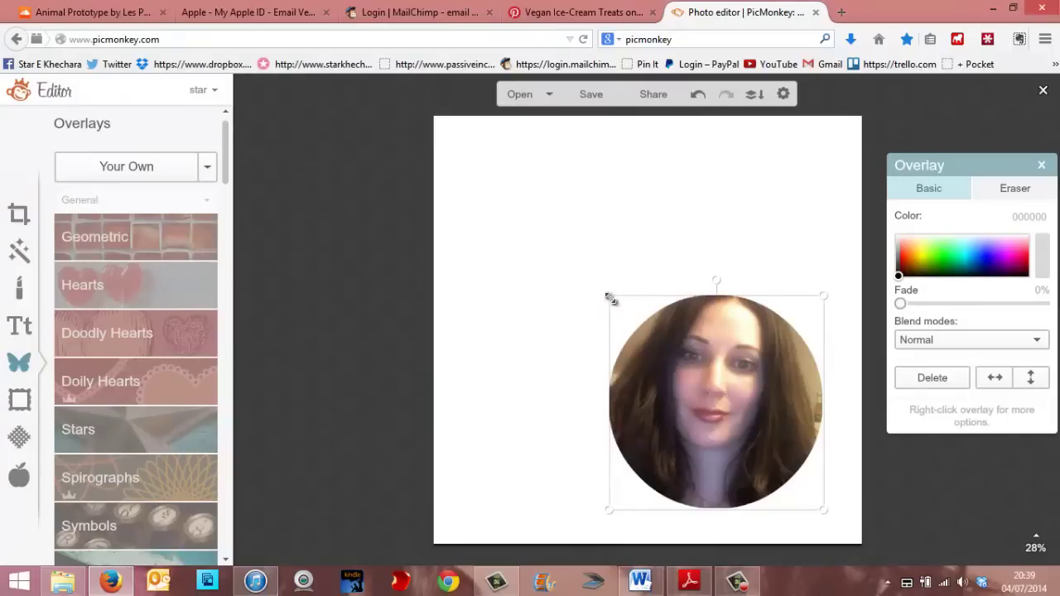
{"action": "left_click_drag", "start_coordinate": [609, 298], "coordinate": [573, 258]}
{"action": "left_click_drag", "start_coordinate": [665, 342], "coordinate": [687, 348]}
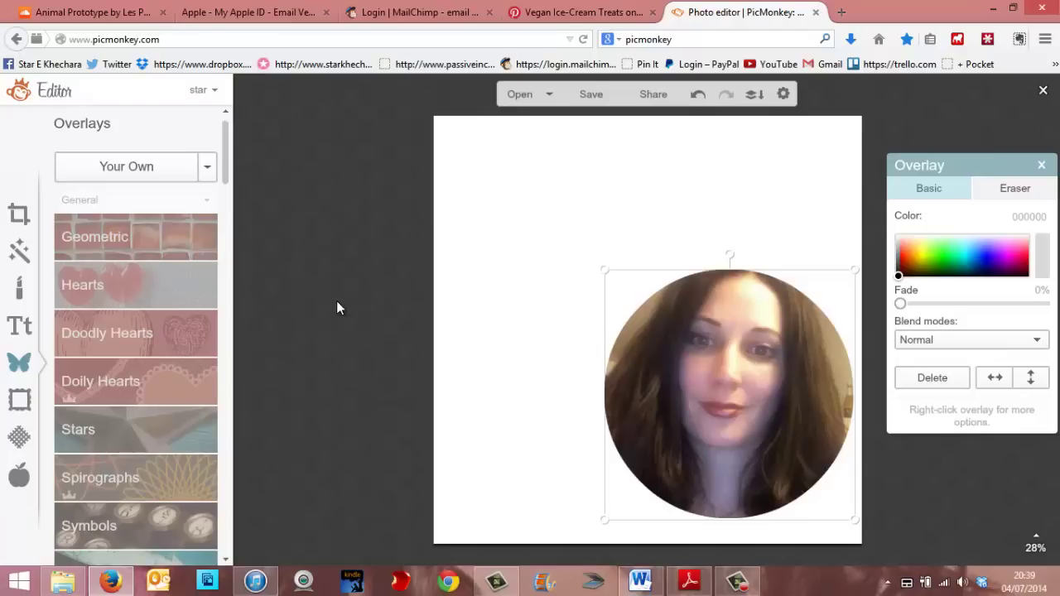
{"action": "left_click_drag", "start_coordinate": [229, 167], "coordinate": [229, 177]}
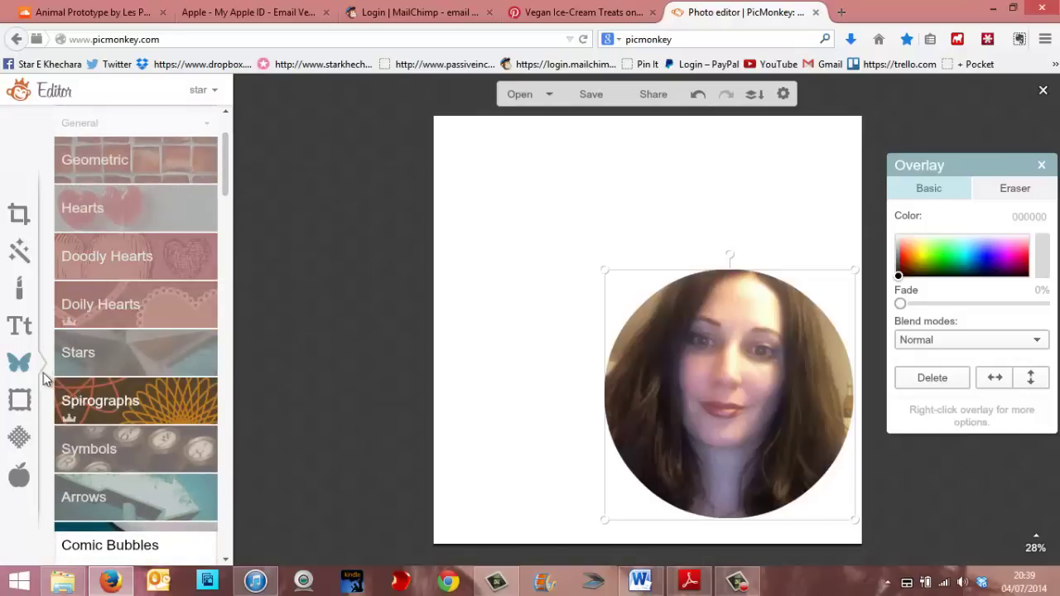
- Dismiss the Flash context menu and scroll the Overlays list to Comic Bubbles
{"action": "right_click", "coordinate": [229, 168]}
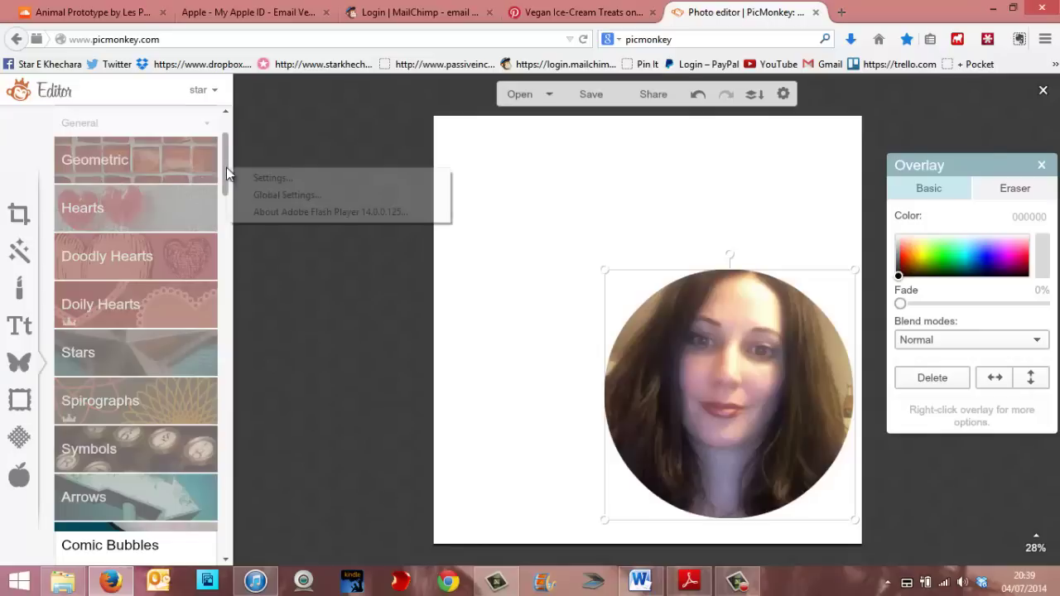
{"action": "left_click", "coordinate": [238, 265]}
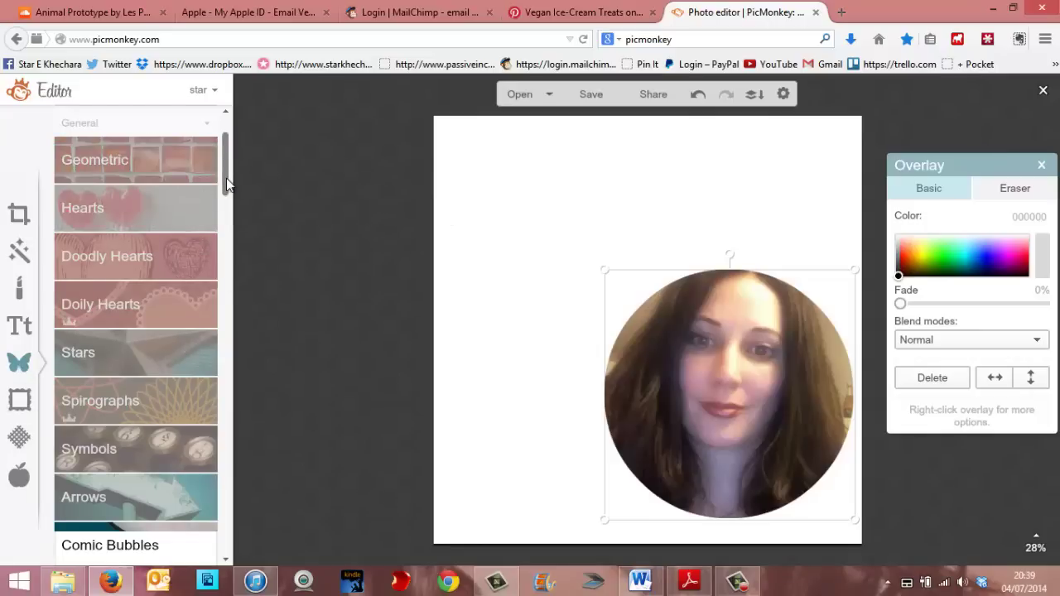
{"action": "left_click_drag", "start_coordinate": [226, 178], "coordinate": [226, 239]}
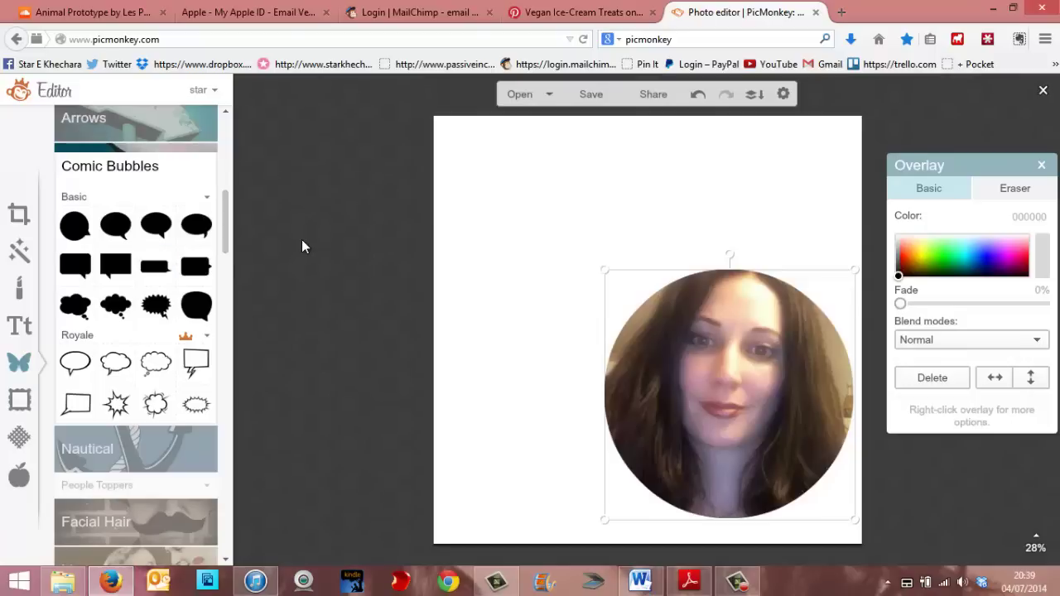
- Add a Basic speech bubble, mirror it horizontally and tilt it toward the face
{"action": "left_click", "coordinate": [199, 232]}
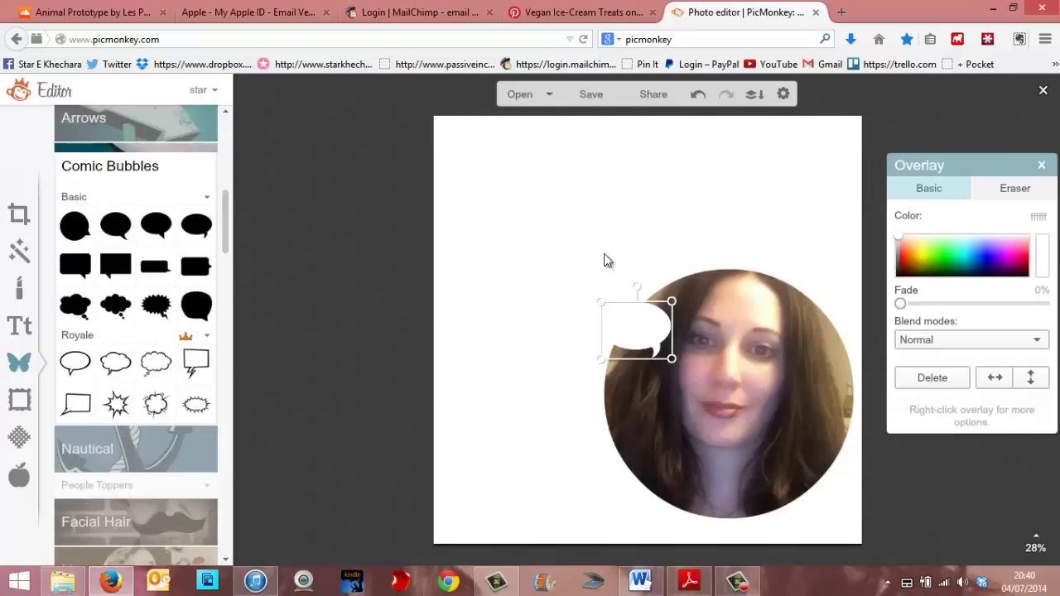
{"action": "left_click", "coordinate": [994, 378]}
{"action": "left_click_drag", "start_coordinate": [635, 286], "coordinate": [681, 249]}
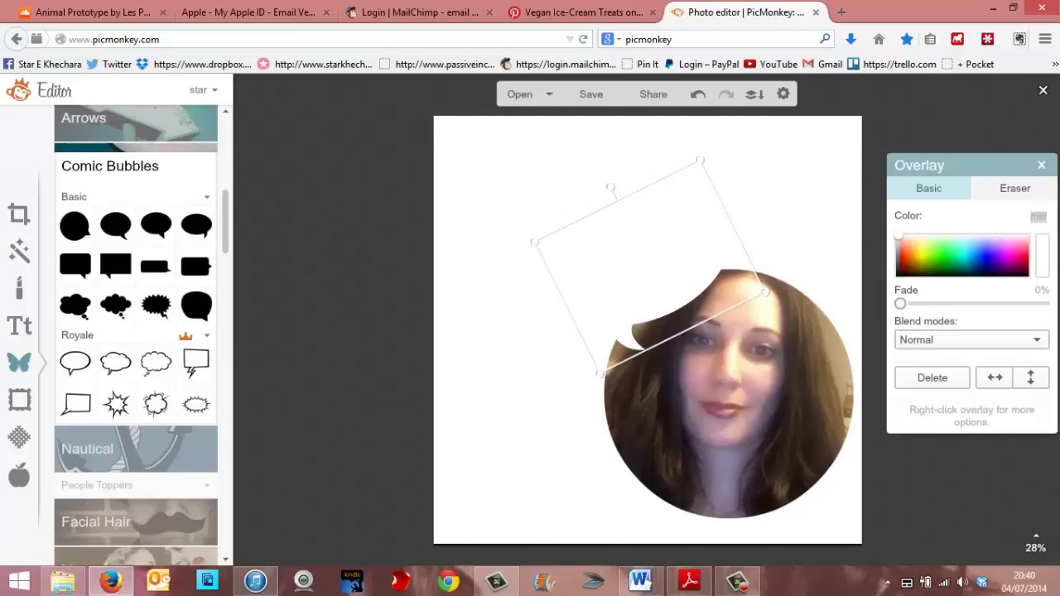
- Colour the speech bubble pink with hex ff99cc
{"action": "left_click", "coordinate": [1045, 216]}
{"action": "type", "text": "ff99cc"}
{"action": "key", "text": "Return"}
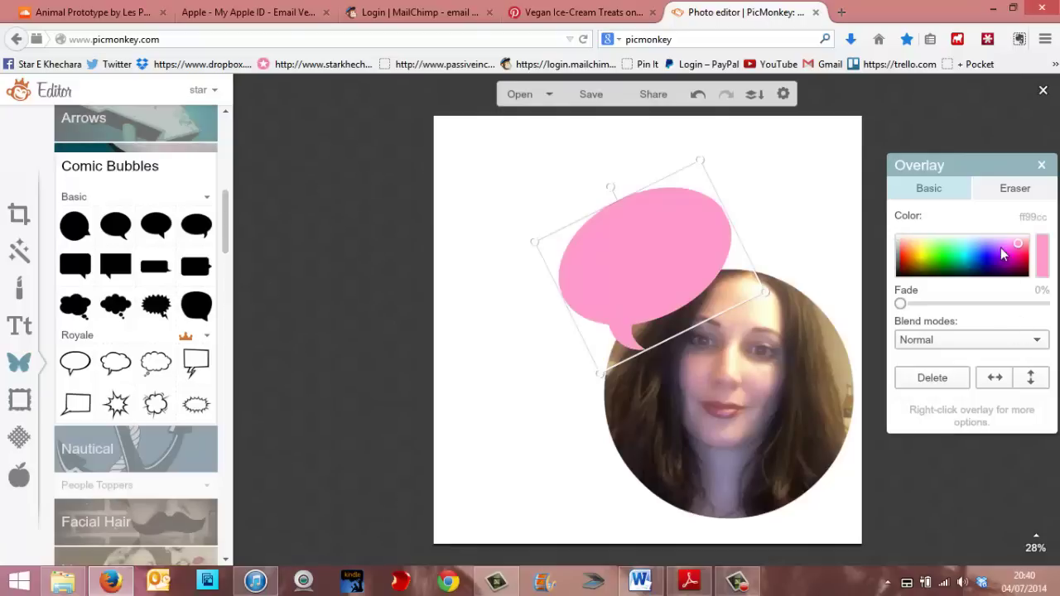
{"action": "left_click", "coordinate": [935, 259]}
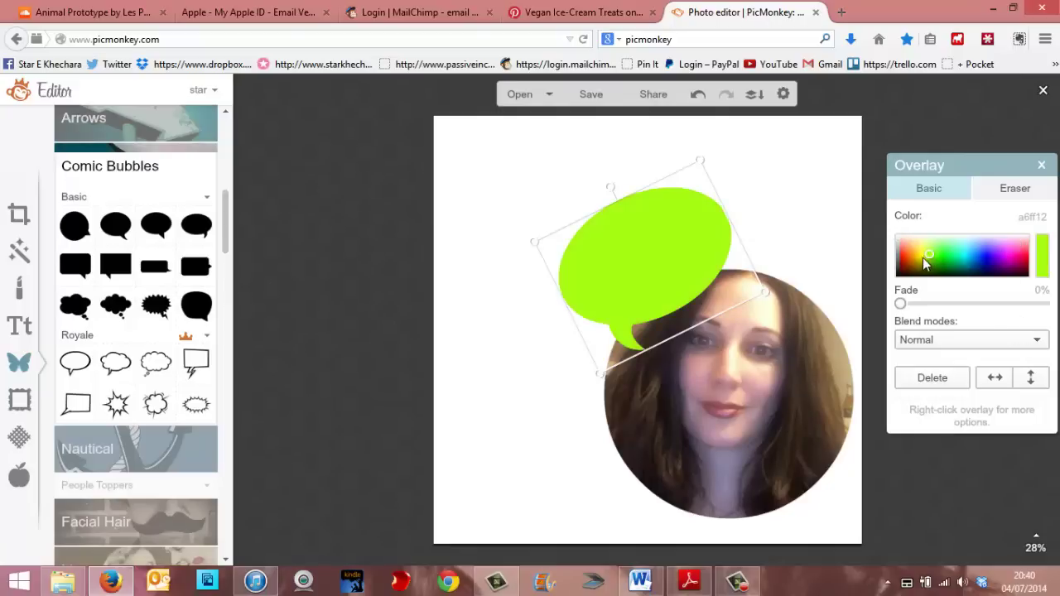
{"action": "left_click", "coordinate": [921, 263]}
{"action": "left_click", "coordinate": [994, 257]}
{"action": "left_click", "coordinate": [1012, 250]}
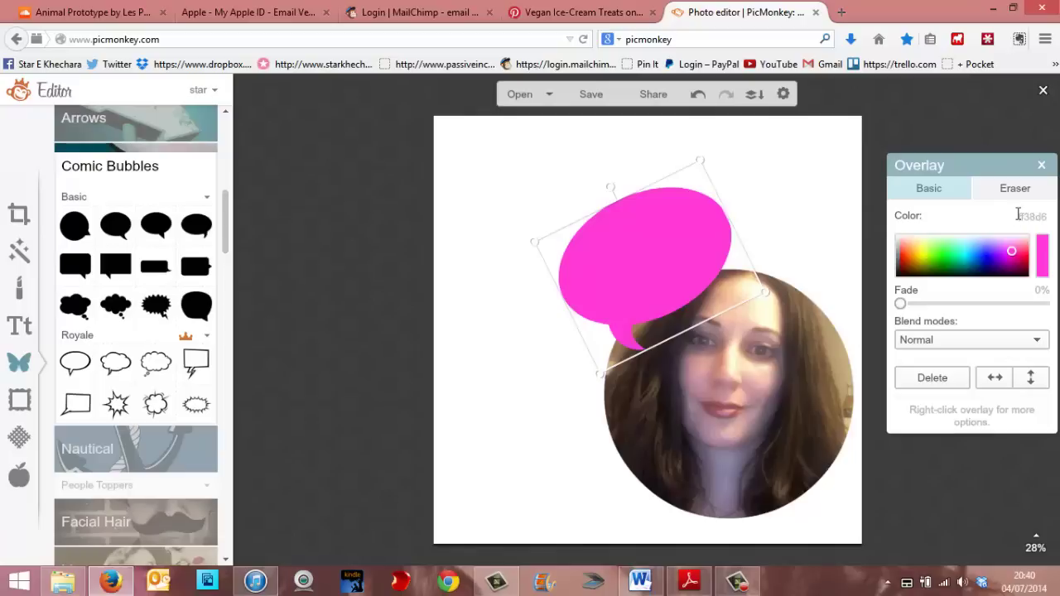
{"action": "left_click", "coordinate": [1043, 216]}
{"action": "type", "text": "ff99cc"}
{"action": "key", "text": "Return"}
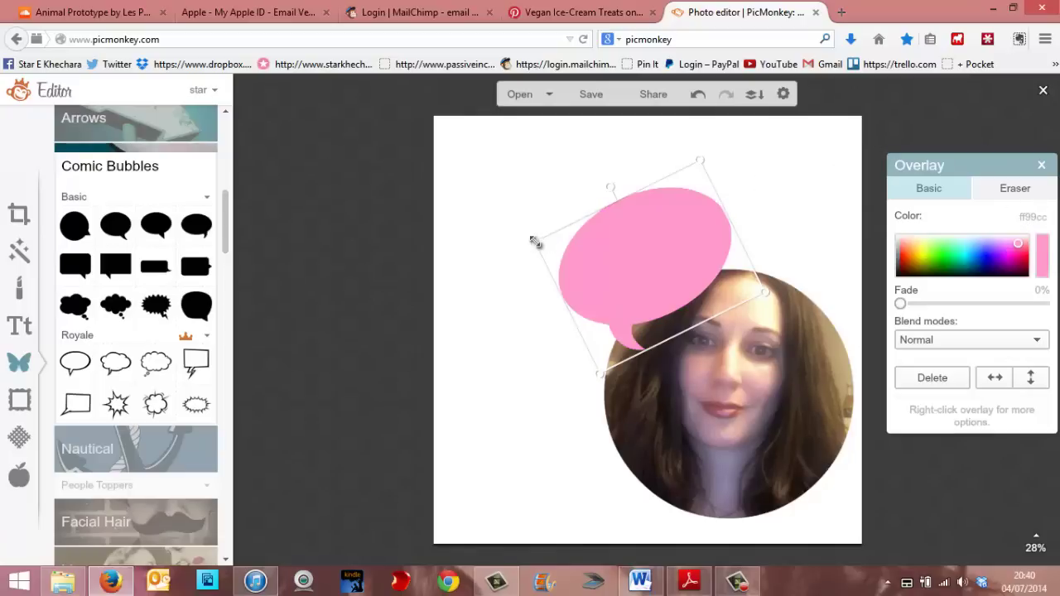
- Enlarge the pink bubble above-left of the round photo
{"action": "left_click_drag", "start_coordinate": [535, 239], "coordinate": [471, 381]}
{"action": "left_click", "coordinate": [495, 415]}
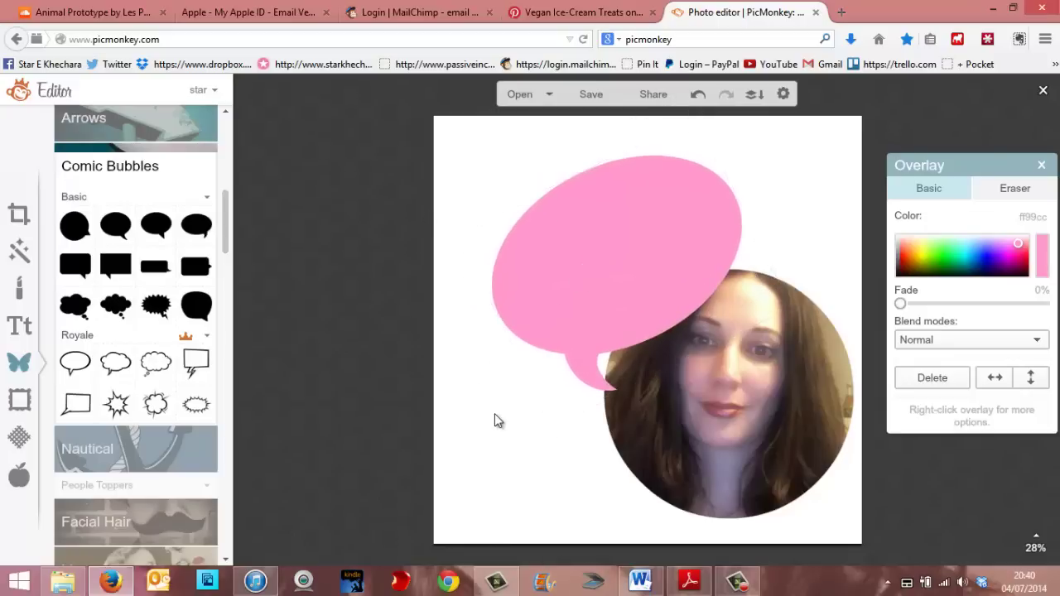
{"action": "left_click", "coordinate": [640, 265]}
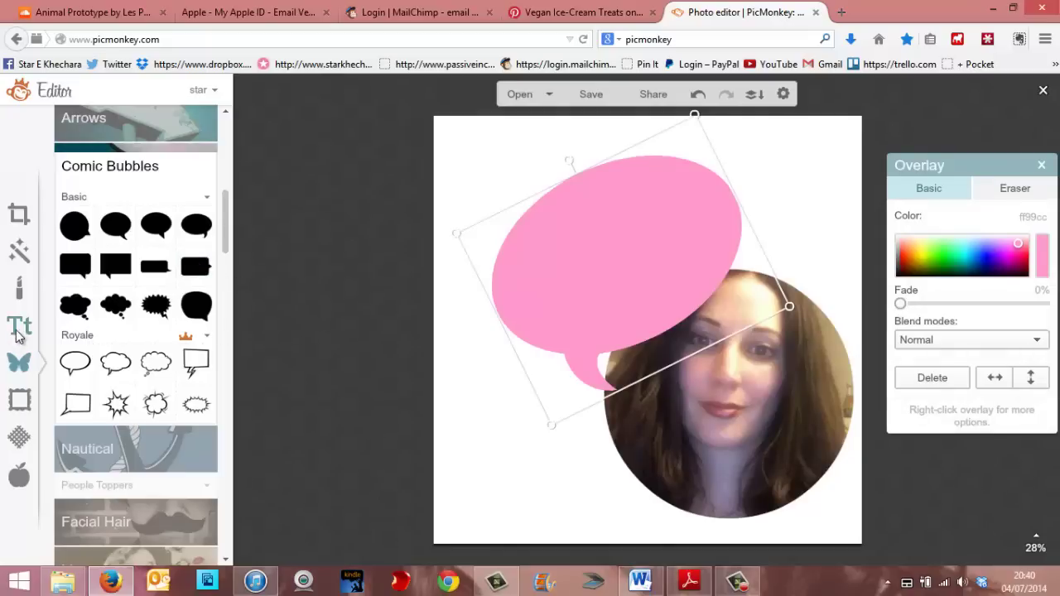
- Add a Didact Gothic text box reading "Star you're course is epic!"
{"action": "left_click", "coordinate": [21, 327]}
{"action": "left_click_drag", "start_coordinate": [221, 331], "coordinate": [241, 203]}
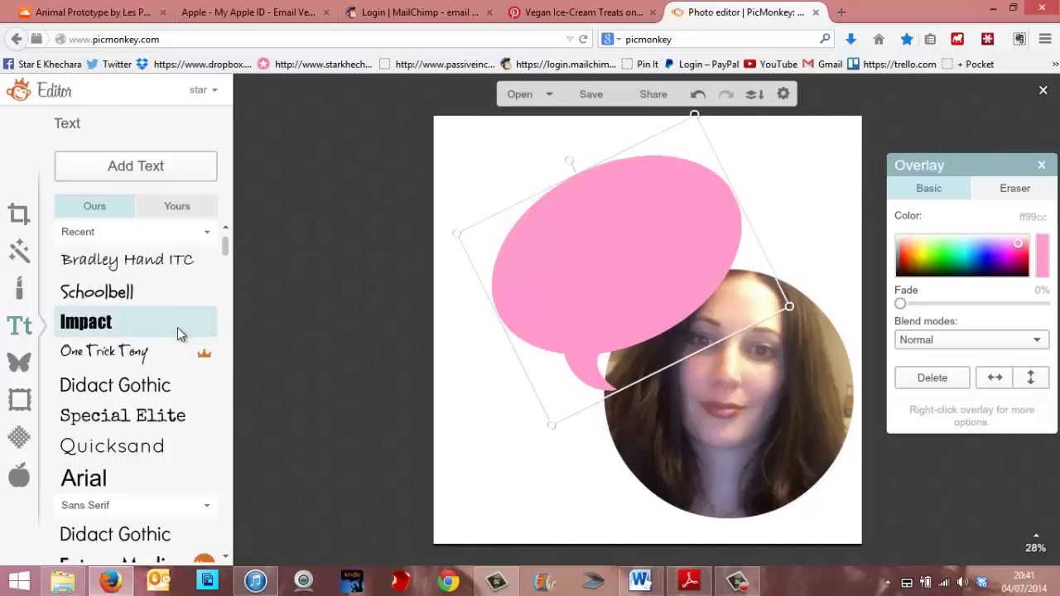
{"action": "left_click", "coordinate": [139, 390]}
{"action": "left_click", "coordinate": [178, 169]}
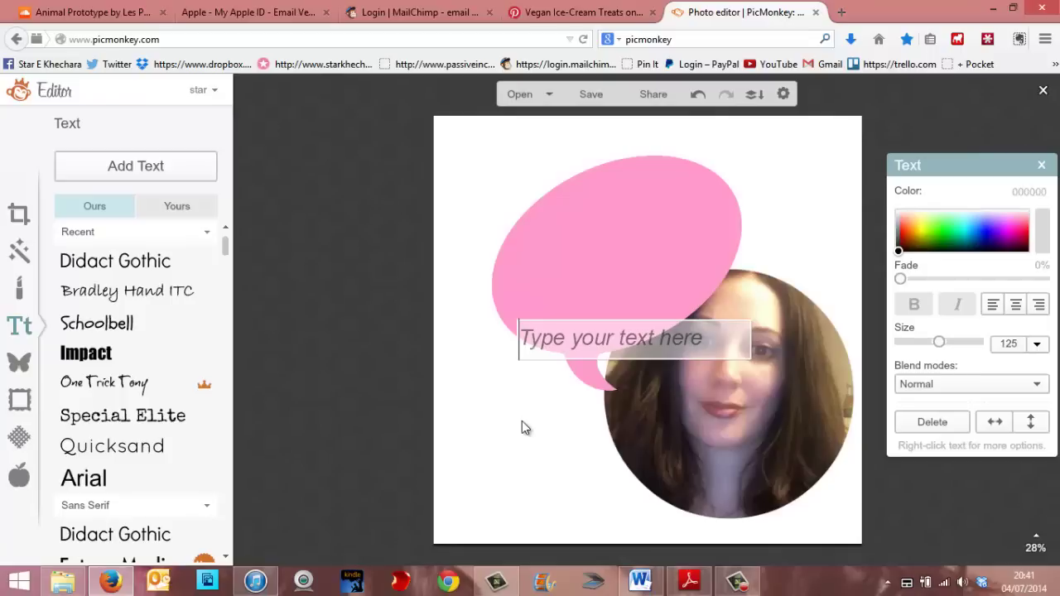
{"action": "type", "text": "Star you"}
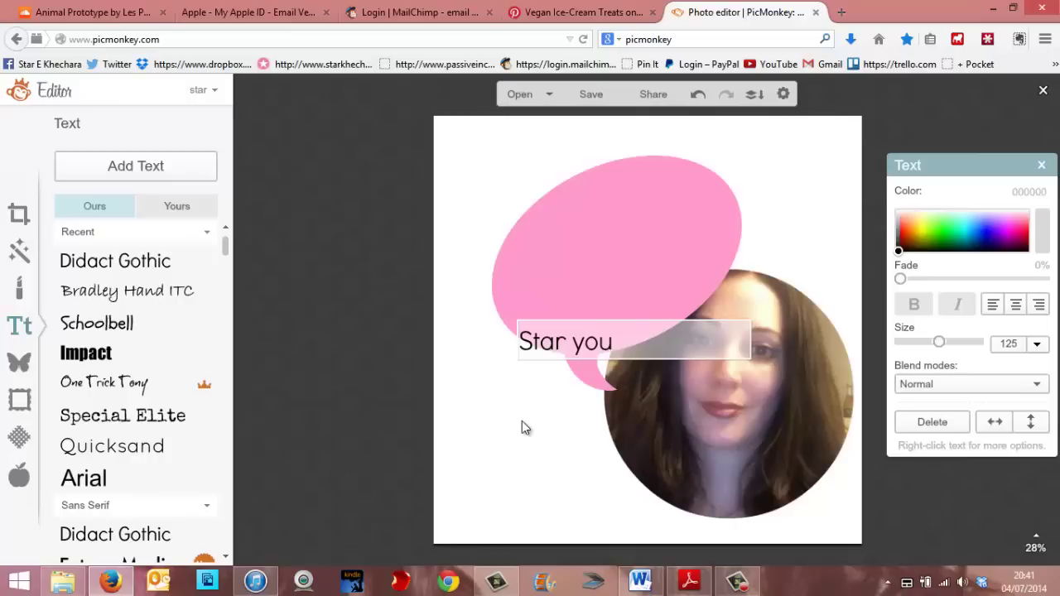
{"action": "type", "text": "'re course is epic"}
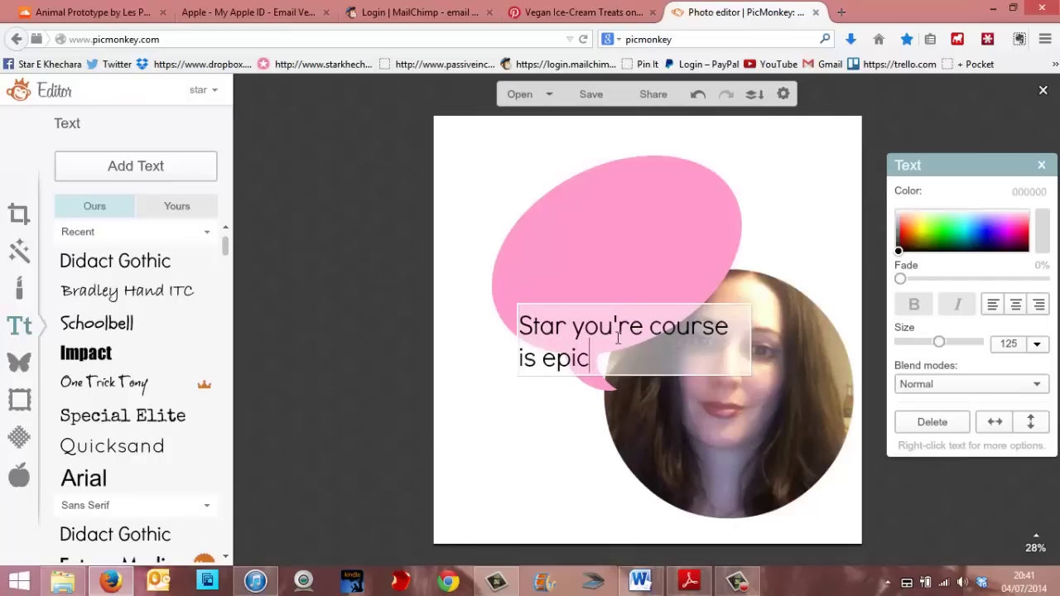
{"action": "type", "text": "!"}
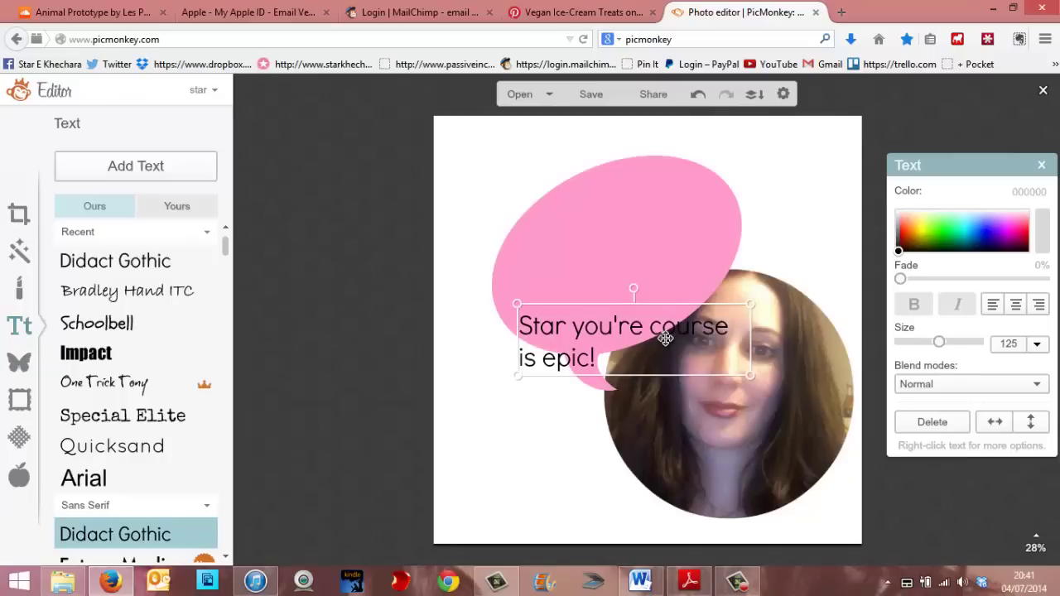
- Move the text onto the pink bubble and tilt it about 30° counter-clockwise
{"action": "left_click_drag", "start_coordinate": [665, 345], "coordinate": [656, 280]}
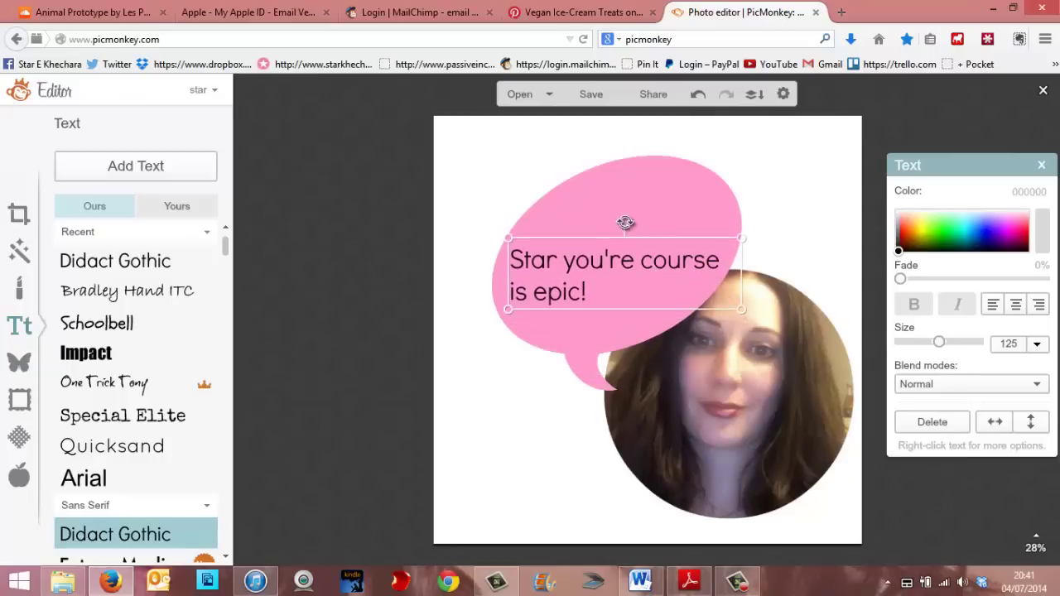
{"action": "left_click_drag", "start_coordinate": [623, 222], "coordinate": [586, 216]}
{"action": "left_click_drag", "start_coordinate": [658, 347], "coordinate": [665, 320]}
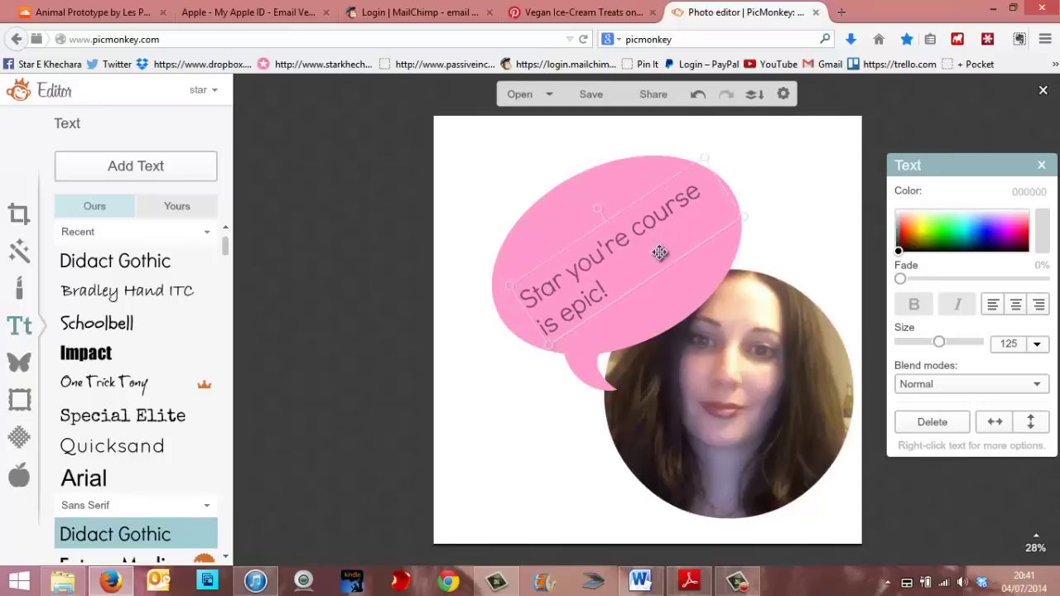
{"action": "left_click", "coordinate": [563, 190]}
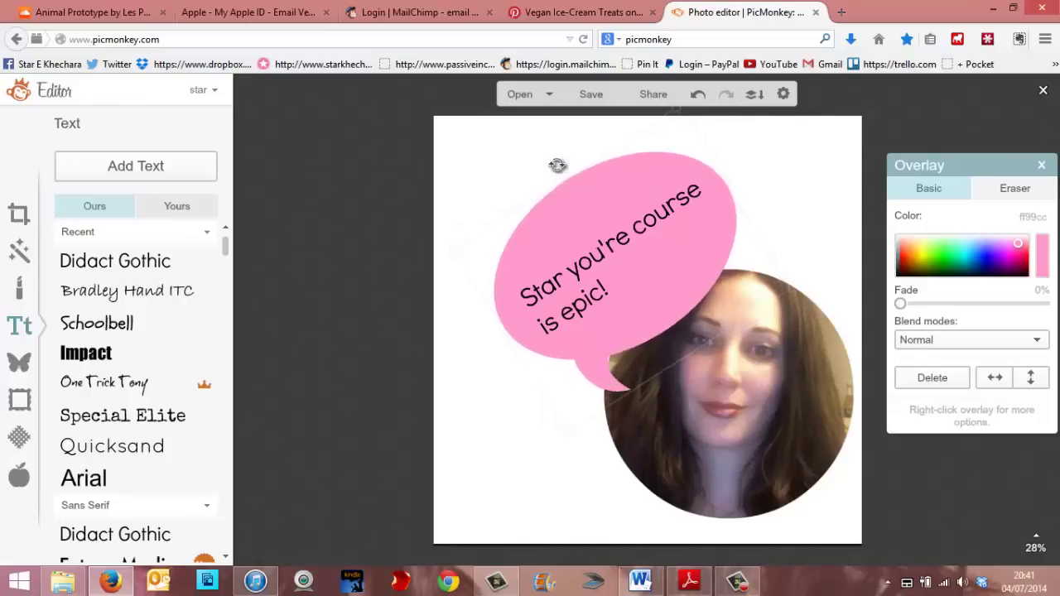
{"action": "left_click", "coordinate": [817, 224]}
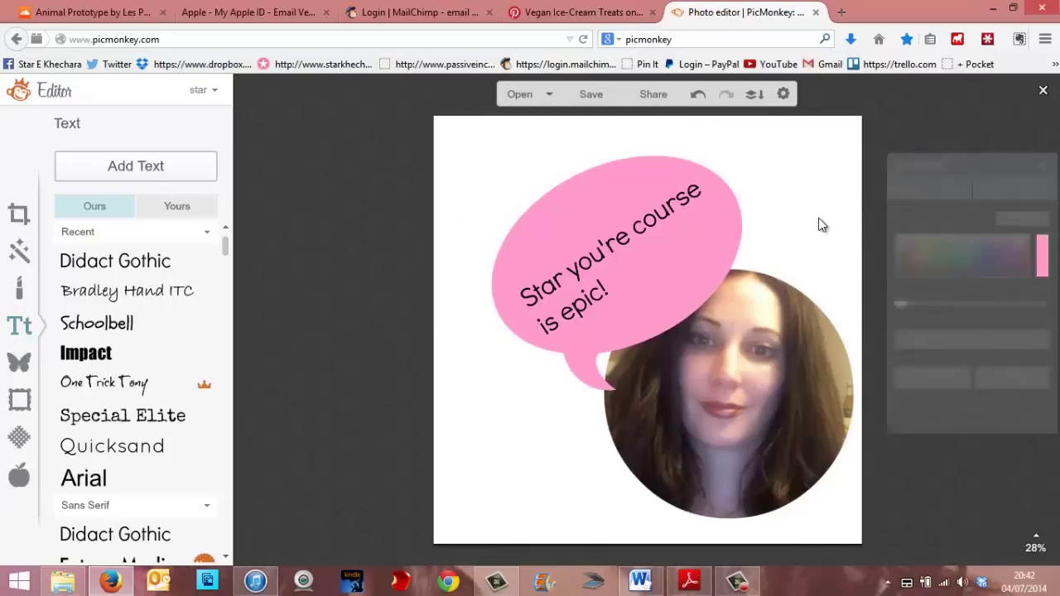
{"action": "left_click", "coordinate": [599, 243]}
{"action": "left_click_drag", "start_coordinate": [607, 249], "coordinate": [596, 240]}
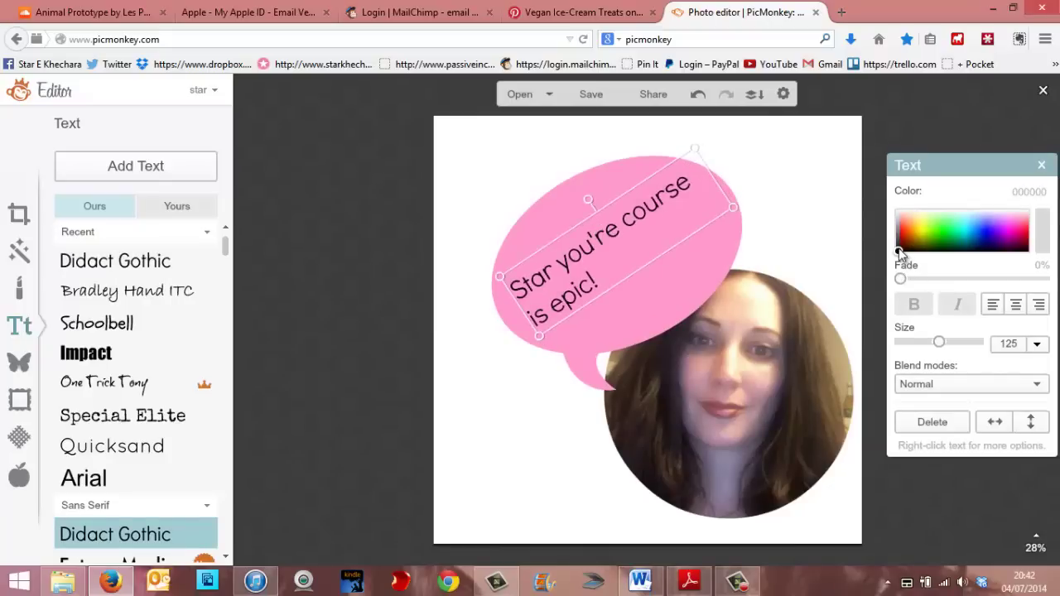
- Make the text white, enlarge it to size 165, and retype the word 'course'
{"action": "left_click_drag", "start_coordinate": [899, 251], "coordinate": [899, 217]}
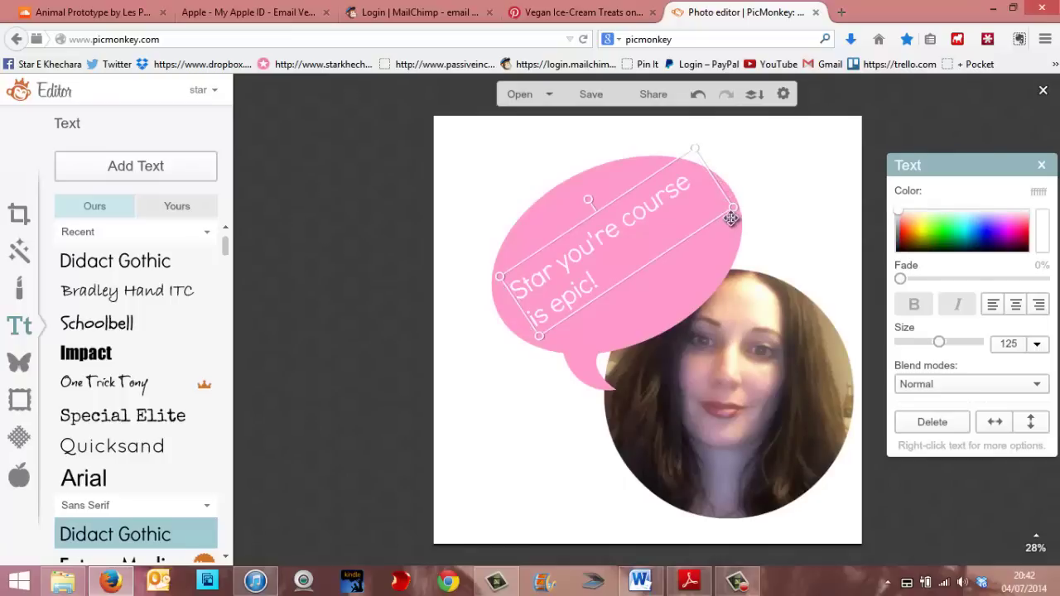
{"action": "left_click_drag", "start_coordinate": [744, 212], "coordinate": [843, 239]}
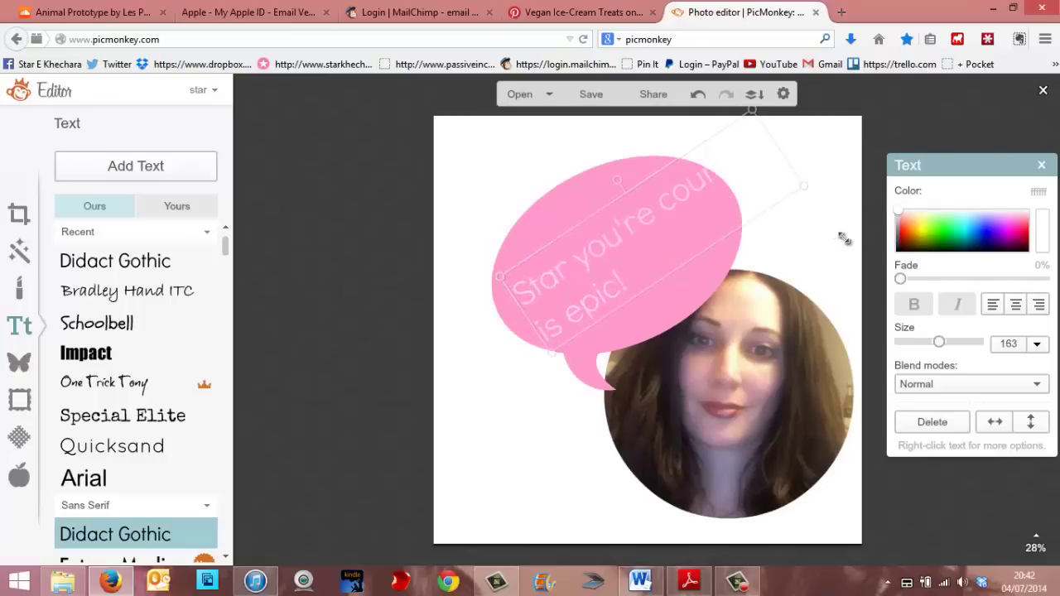
{"action": "double_click", "coordinate": [664, 207]}
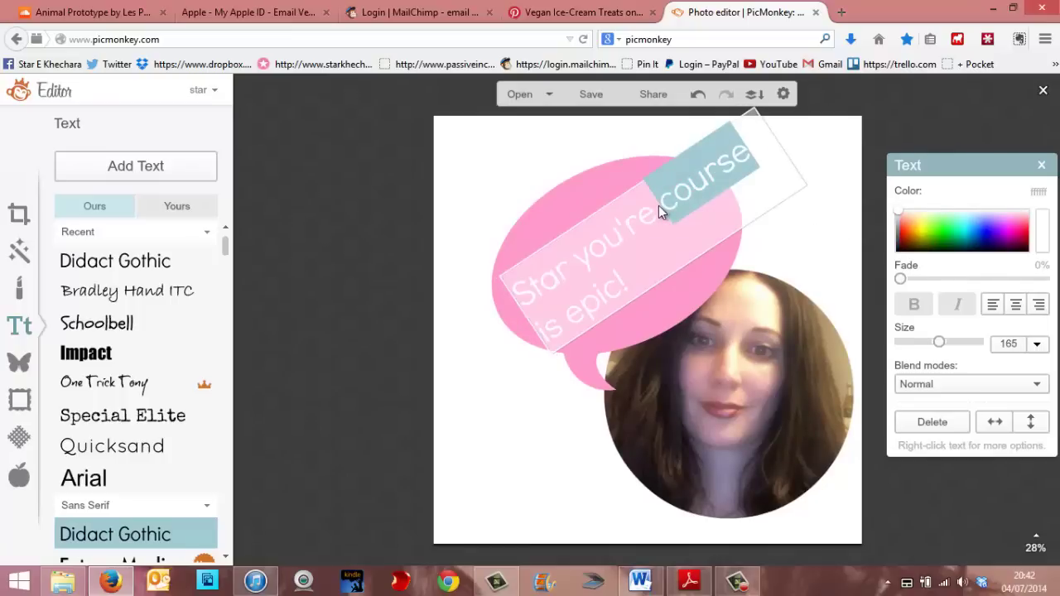
{"action": "key", "text": "BackSpace"}
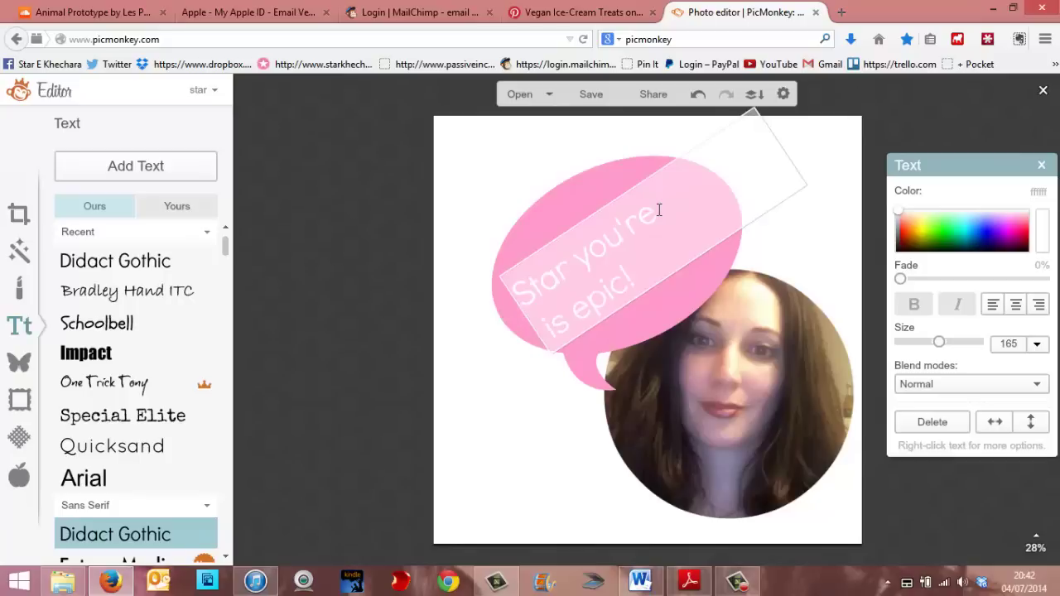
{"action": "type", "text": "Cur"}
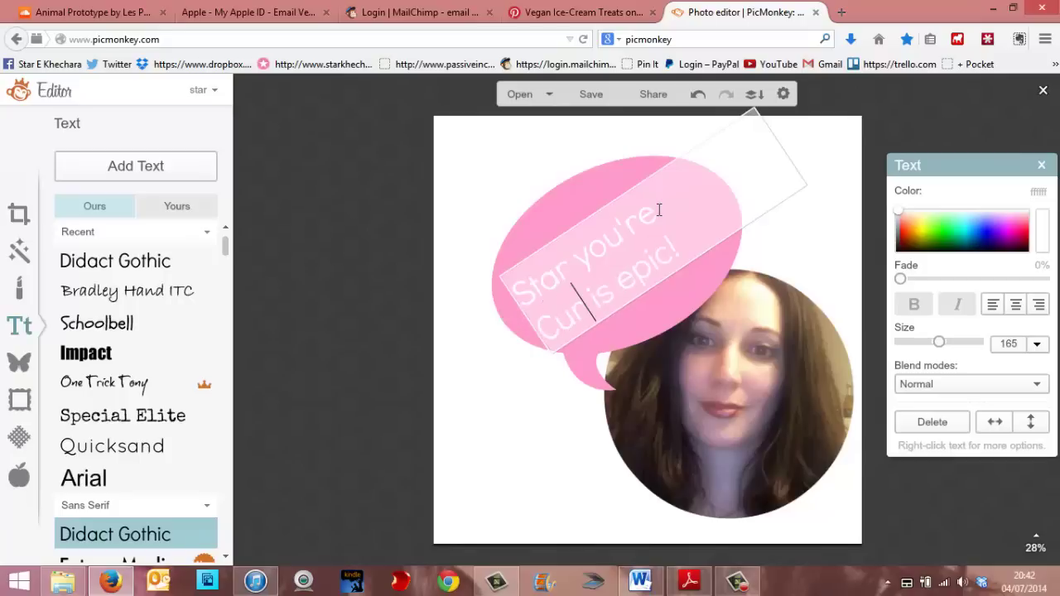
{"action": "key", "text": "BackSpace"}
{"action": "key", "text": "BackSpace"}
{"action": "key", "text": "BackSpace"}
{"action": "type", "text": "course"}
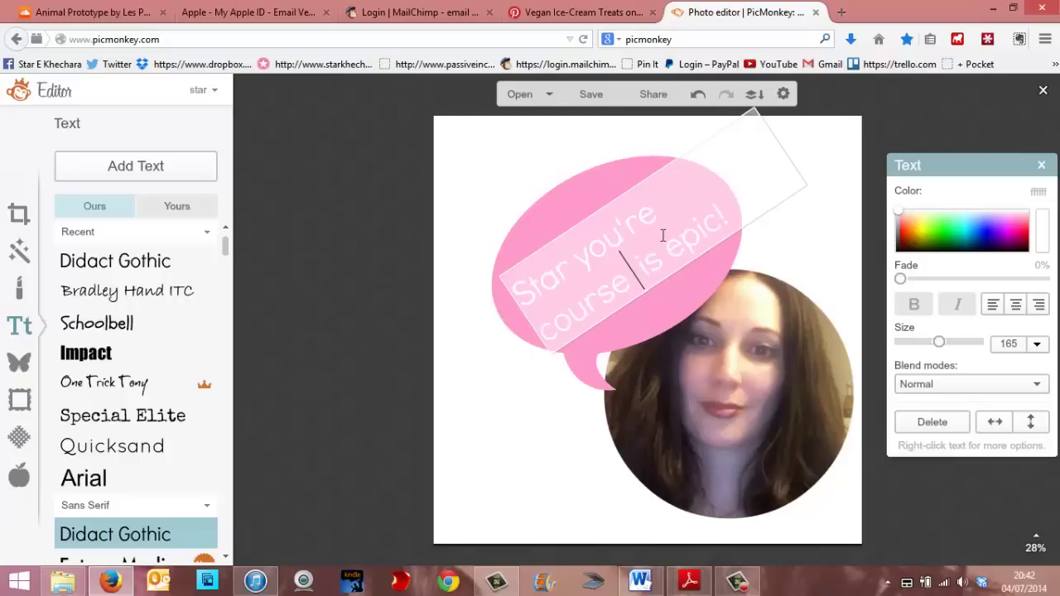
- Narrow the text box so the testimonial wraps onto two lines inside the bubble
{"action": "left_click", "coordinate": [795, 146]}
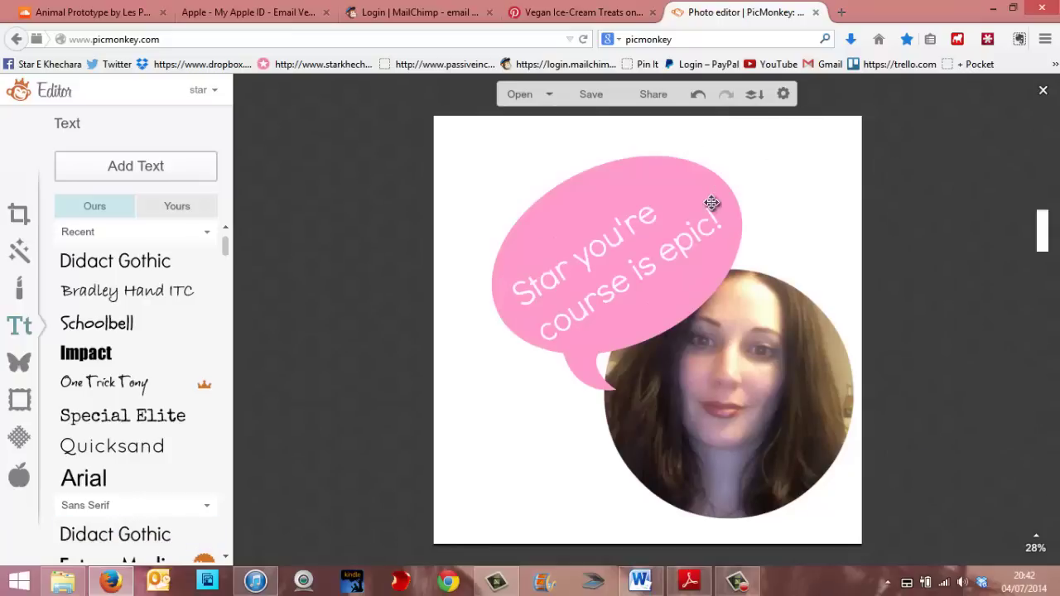
{"action": "left_click", "coordinate": [710, 201]}
{"action": "left_click", "coordinate": [762, 179]}
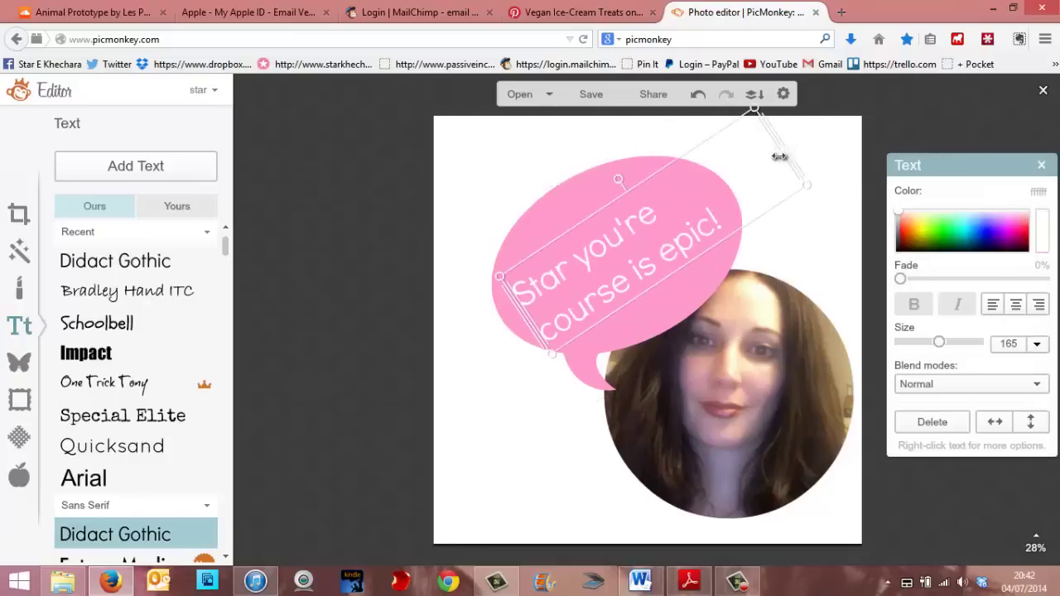
{"action": "left_click_drag", "start_coordinate": [755, 181], "coordinate": [698, 208]}
{"action": "left_click", "coordinate": [796, 198]}
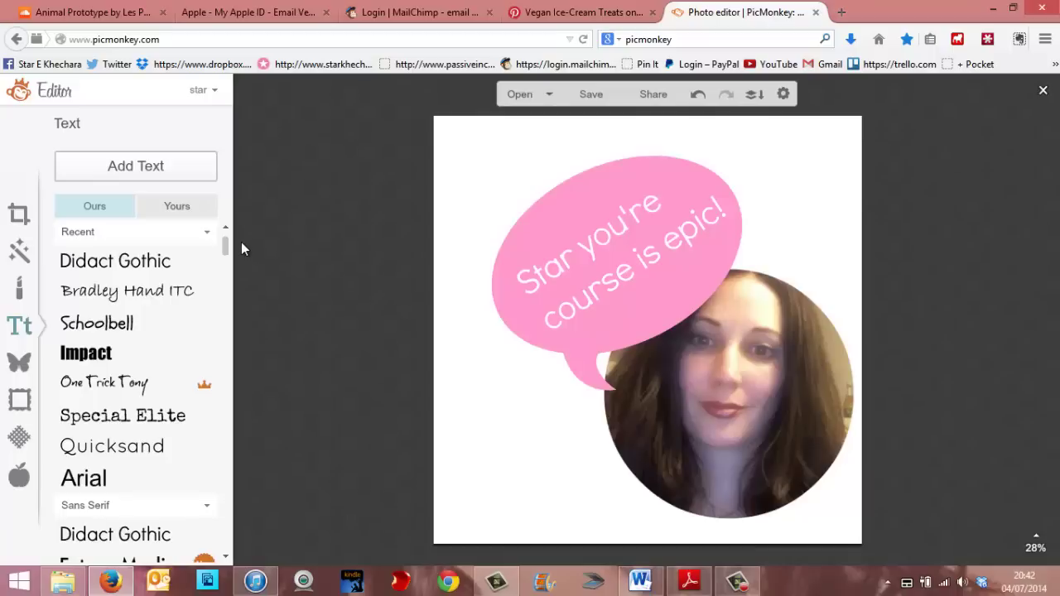
- Set the canvas colour to transparent
{"action": "left_click", "coordinate": [19, 217]}
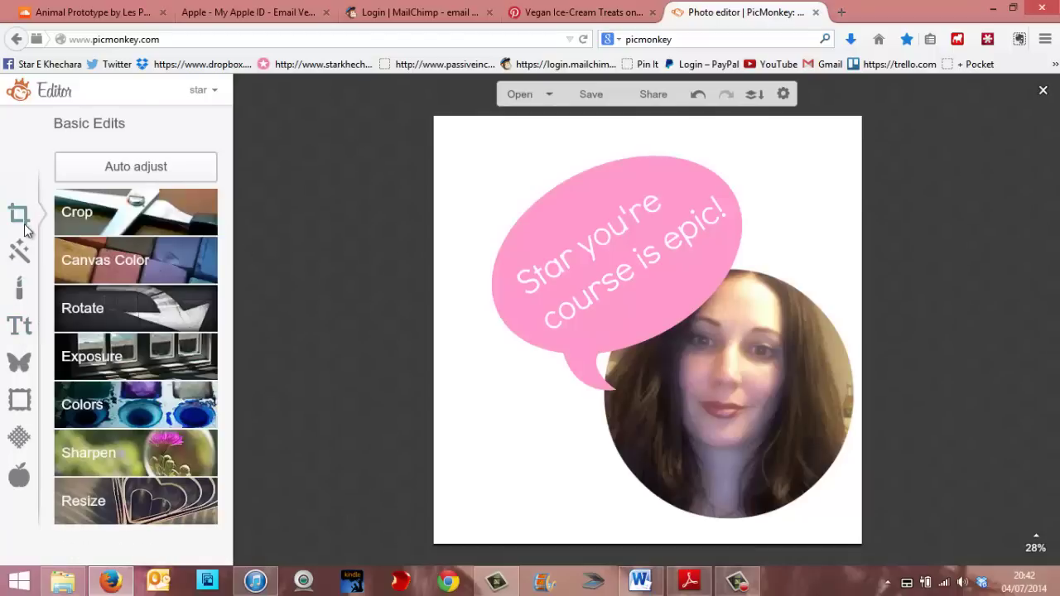
{"action": "left_click", "coordinate": [137, 263]}
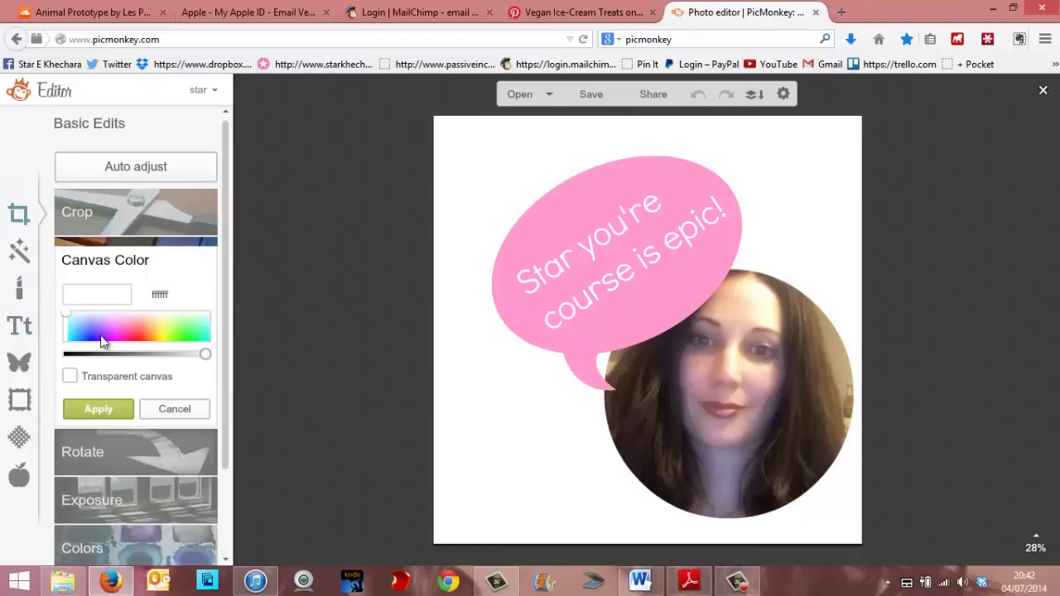
{"action": "left_click", "coordinate": [69, 376]}
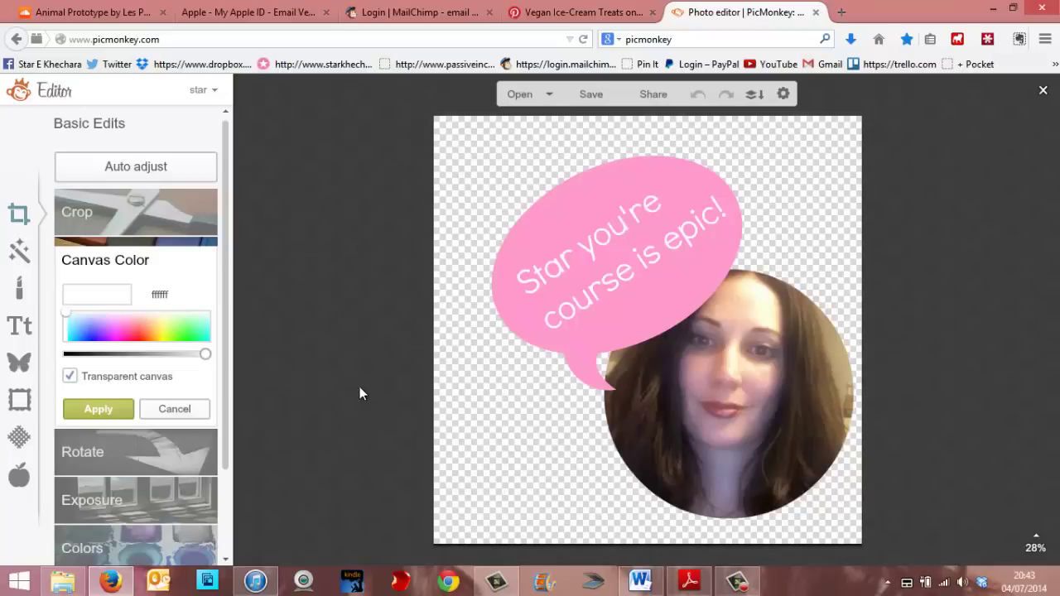
{"action": "left_click", "coordinate": [84, 223]}
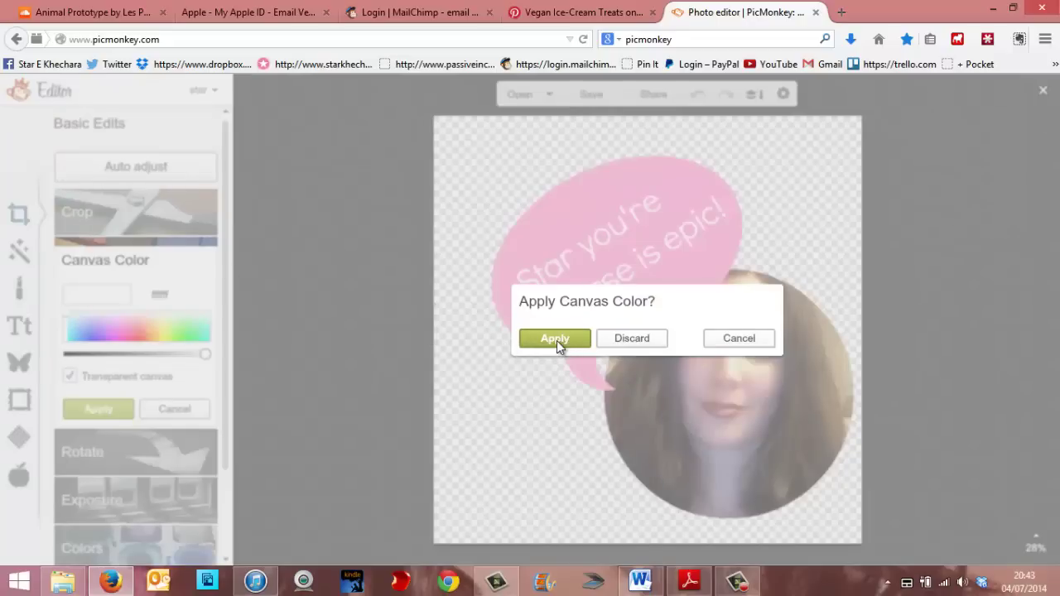
{"action": "left_click", "coordinate": [555, 339]}
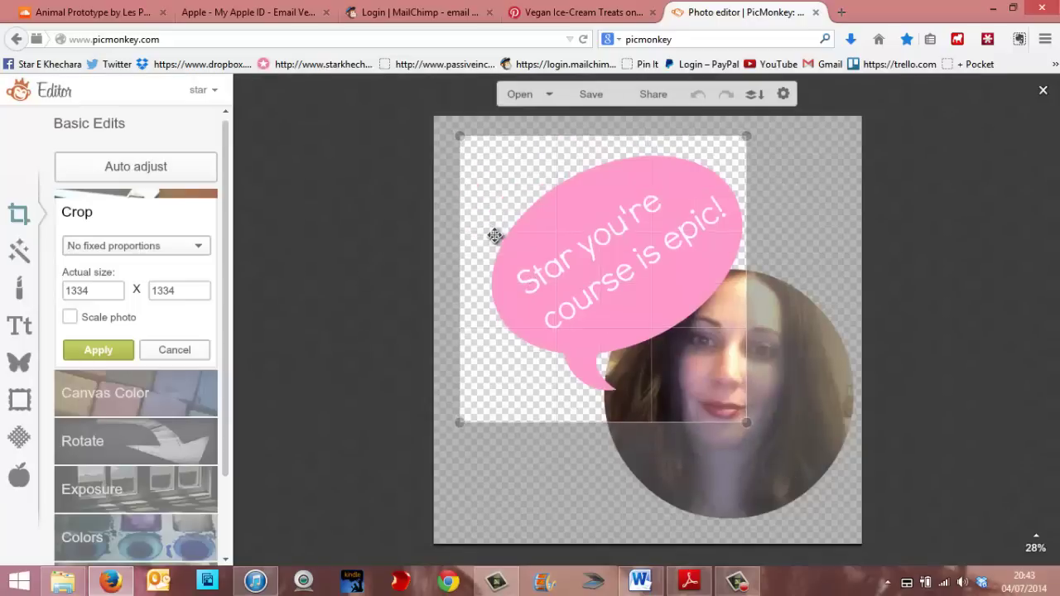
- Crop the image to about 1757 × 1750 around the bubble and portrait
{"action": "left_click_drag", "start_coordinate": [494, 236], "coordinate": [518, 248]}
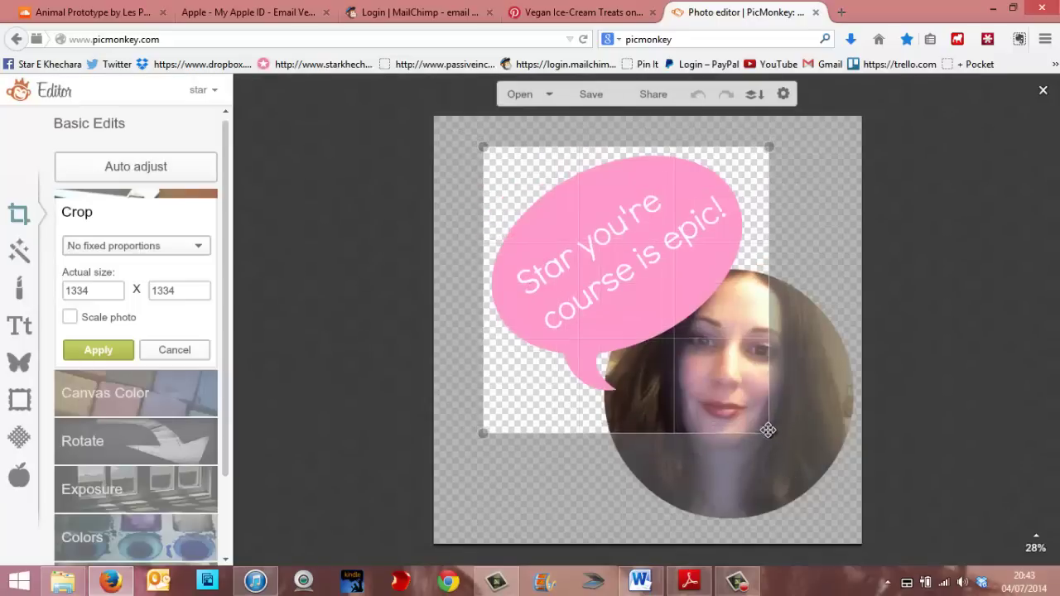
{"action": "left_click_drag", "start_coordinate": [768, 431], "coordinate": [859, 523]}
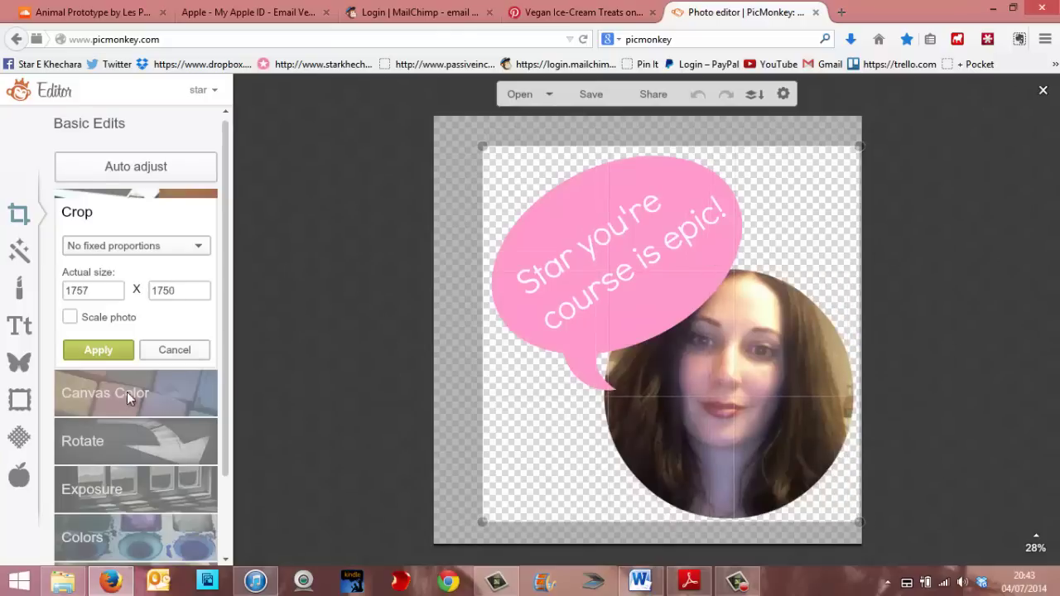
{"action": "left_click", "coordinate": [98, 349]}
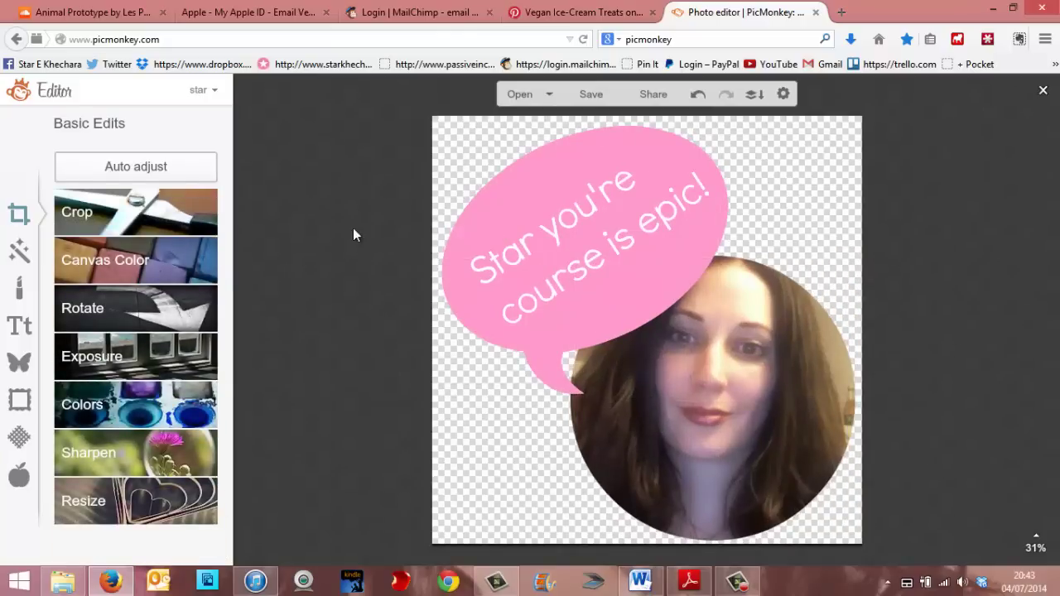
- Open the save-to-computer panel showing the graphic as a 1757 × 1750 .png
{"action": "left_click", "coordinate": [591, 94]}
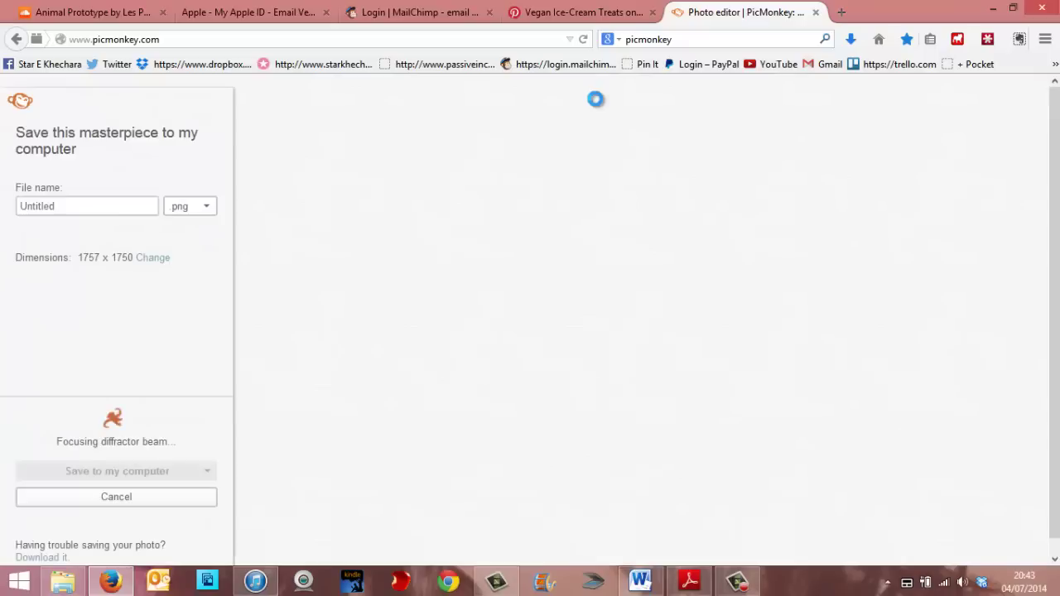